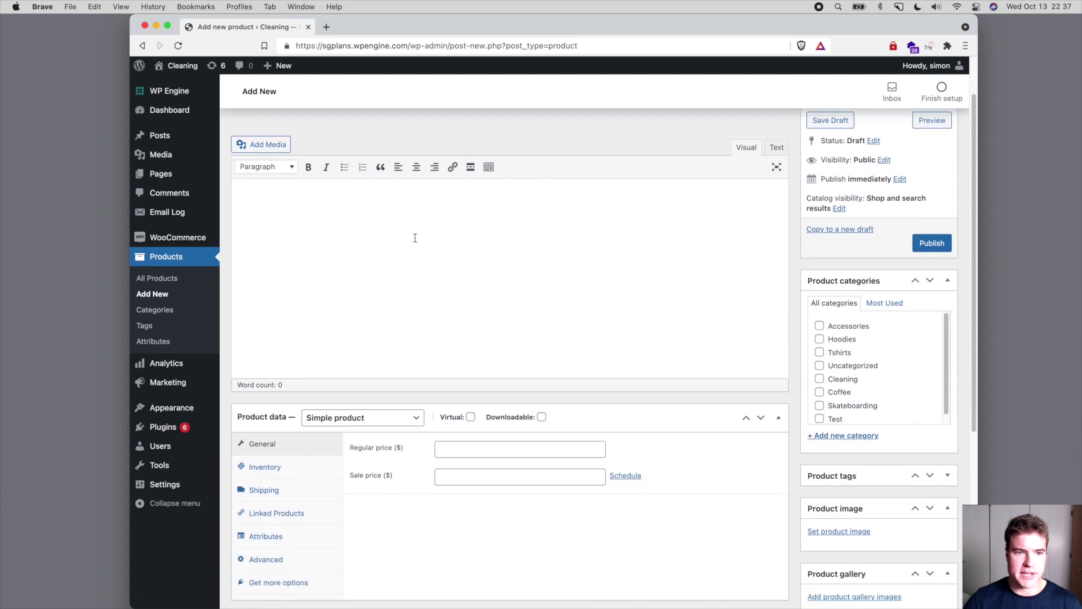
# - Make the product a Simple subscription after checking the customer's request screenshot
pyautogui.click(405, 266)
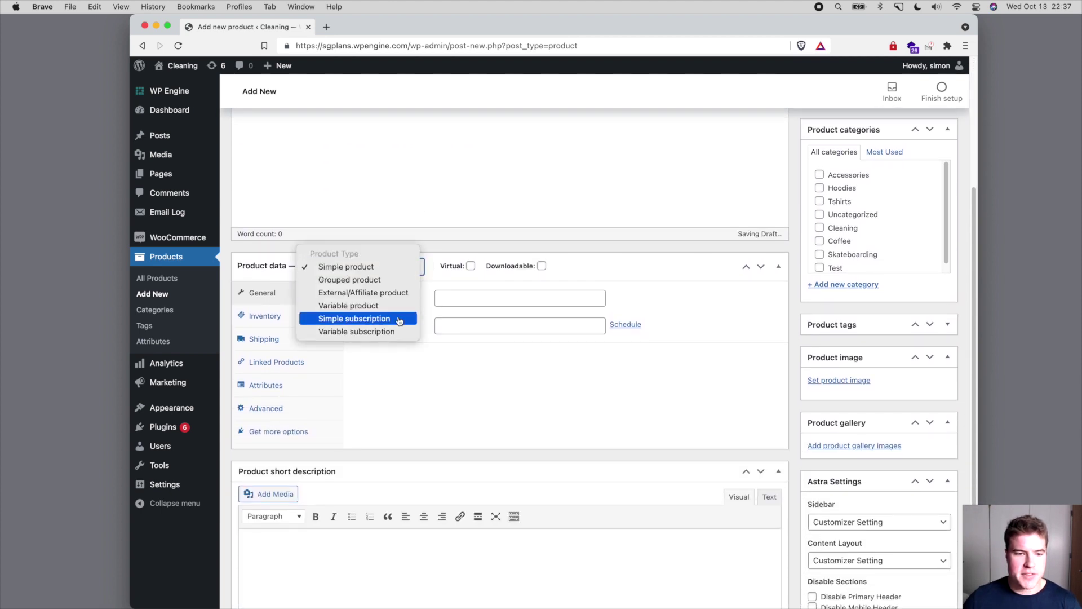
pyautogui.click(402, 319)
pyautogui.press('super+Tab')
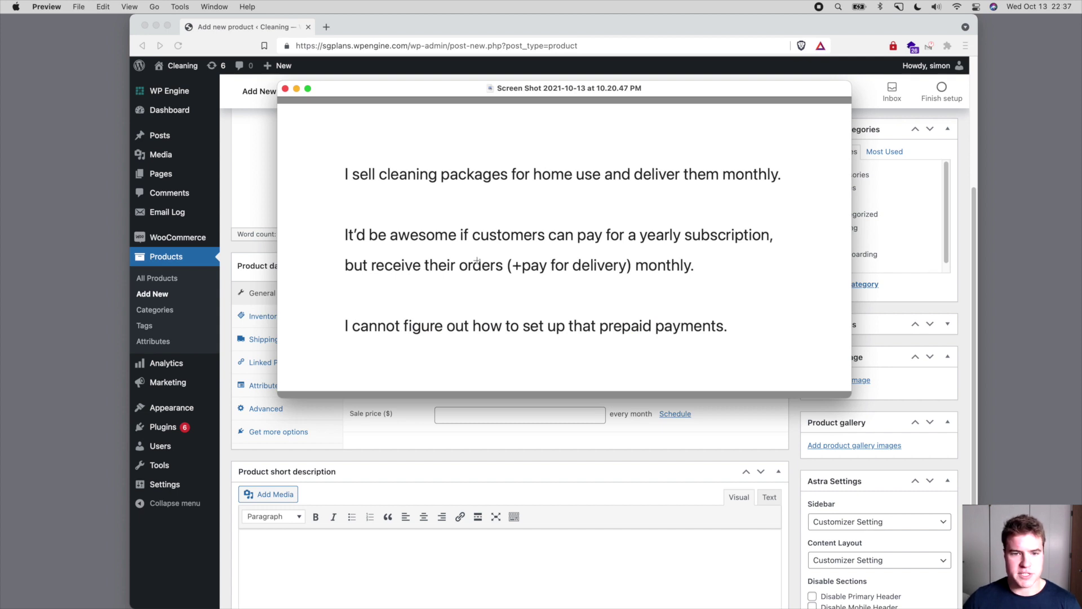
pyautogui.press('super+Tab')
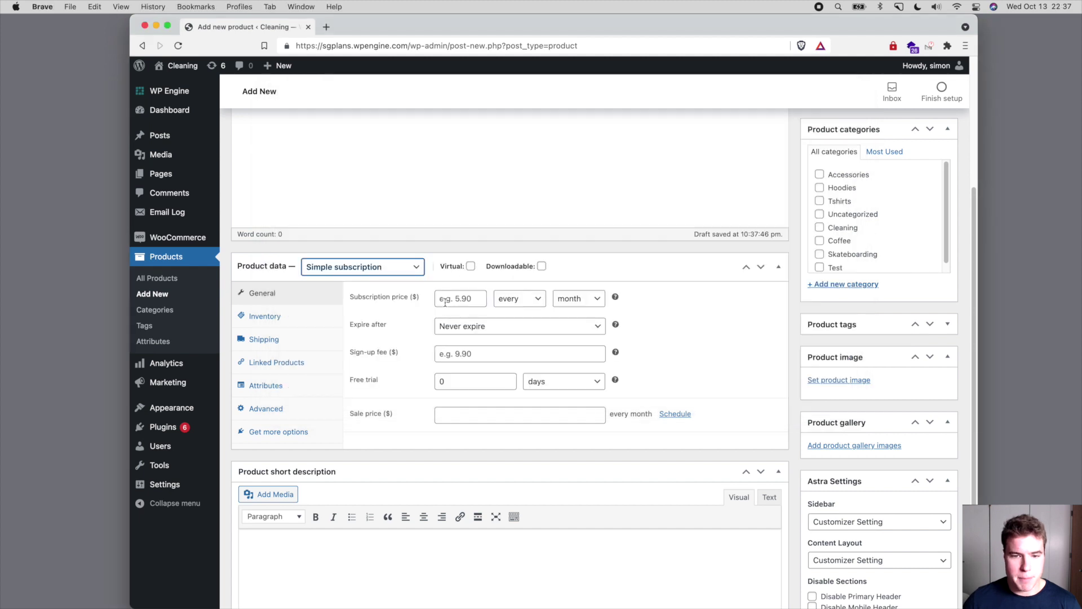
# - Price the subscription at 120 every year and begin setting the product image
pyautogui.click(444, 298)
pyautogui.write('120')
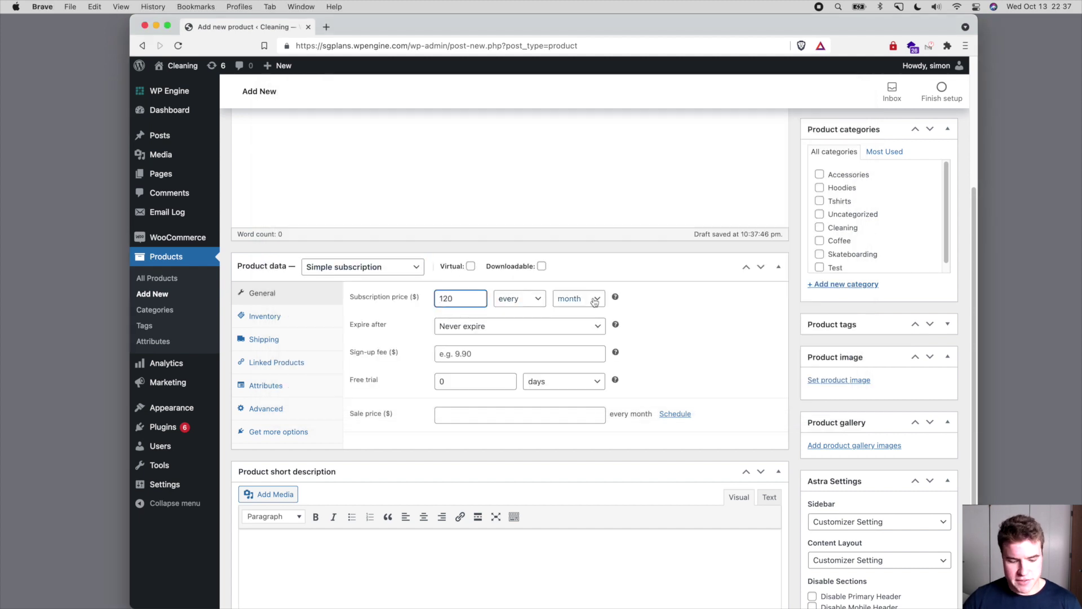
pyautogui.click(595, 302)
pyautogui.click(595, 312)
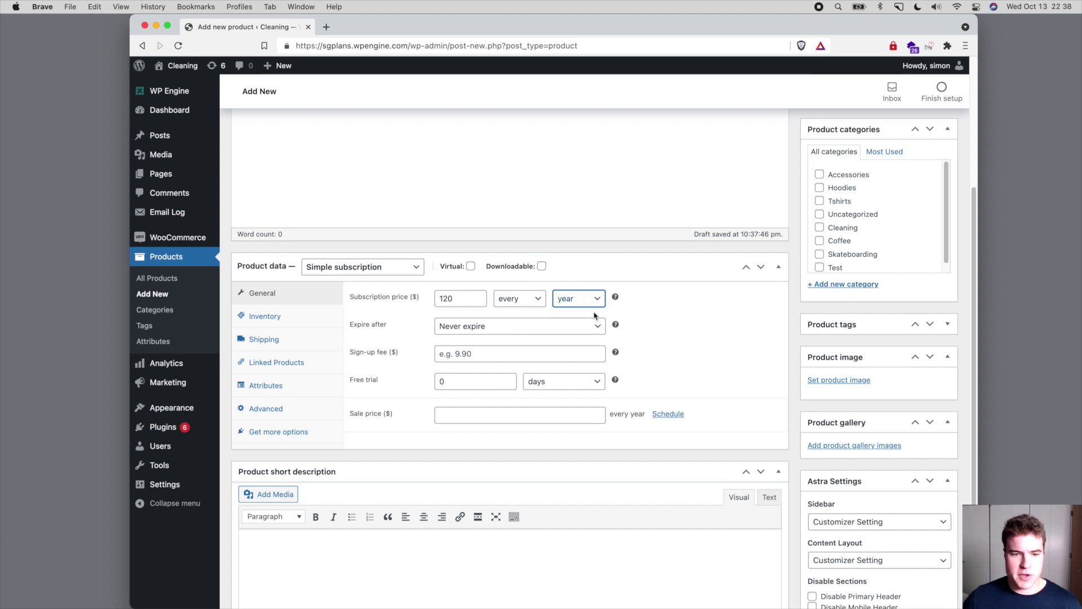
pyautogui.scroll(-2, 594, 316)
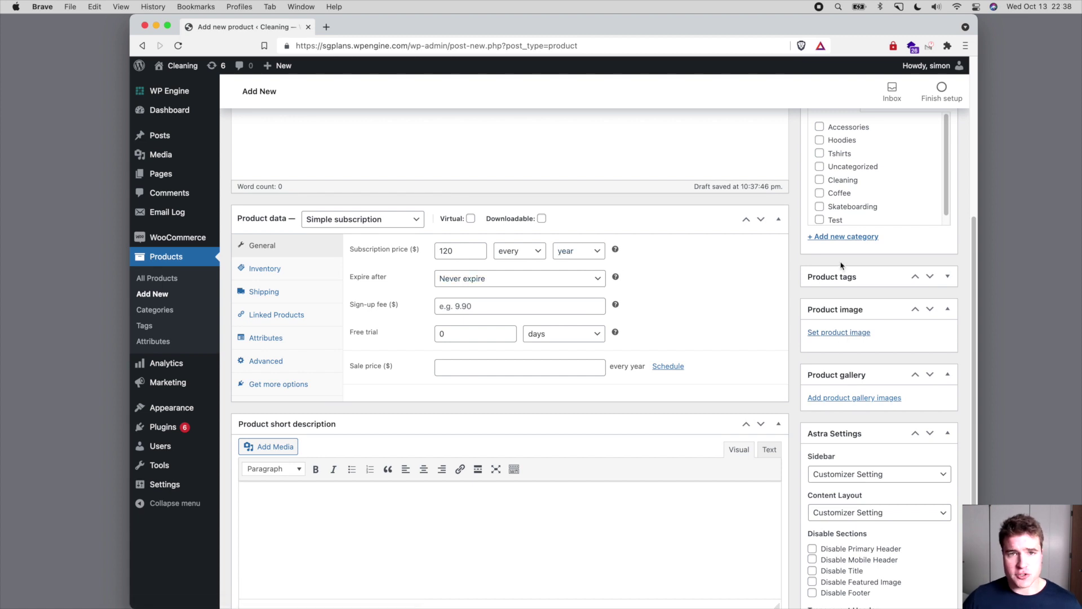
pyautogui.click(840, 333)
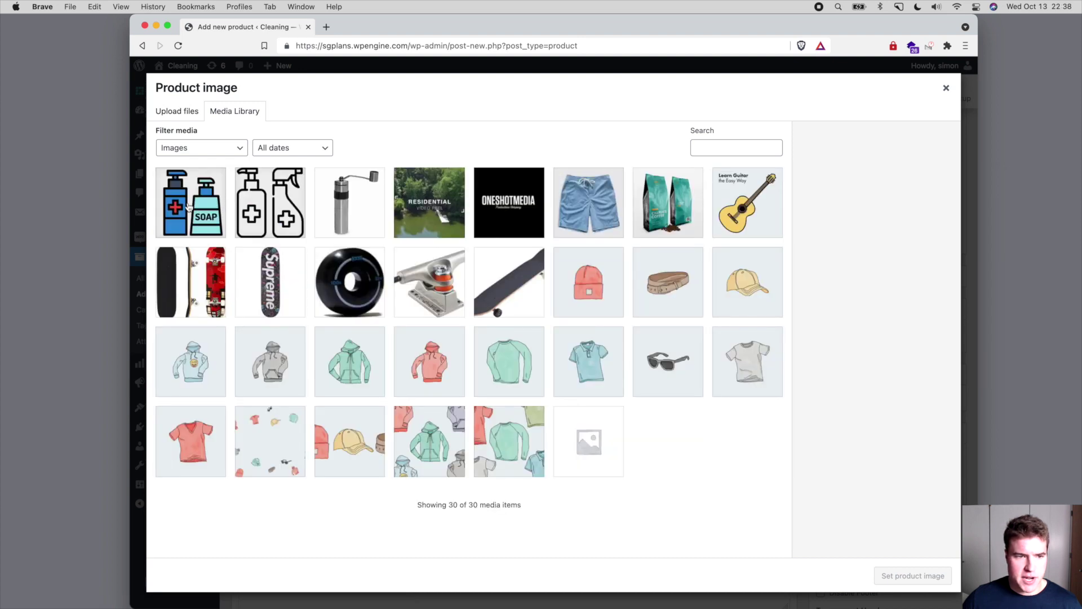
# - Set the soap bottles image as the product image
pyautogui.click(189, 207)
pyautogui.click(950, 580)
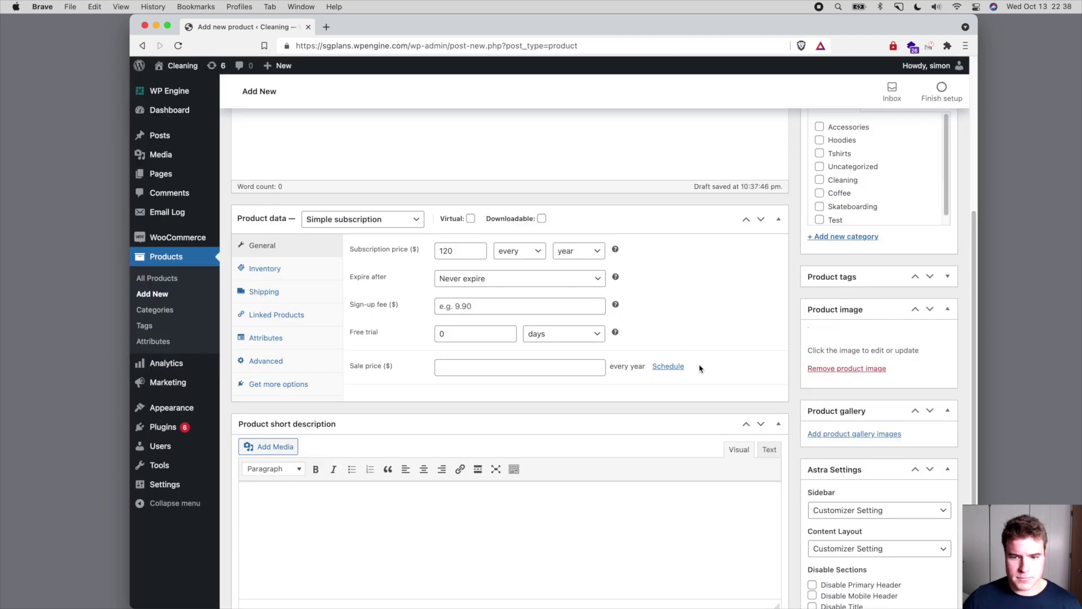
pyautogui.scroll(3, 701, 369)
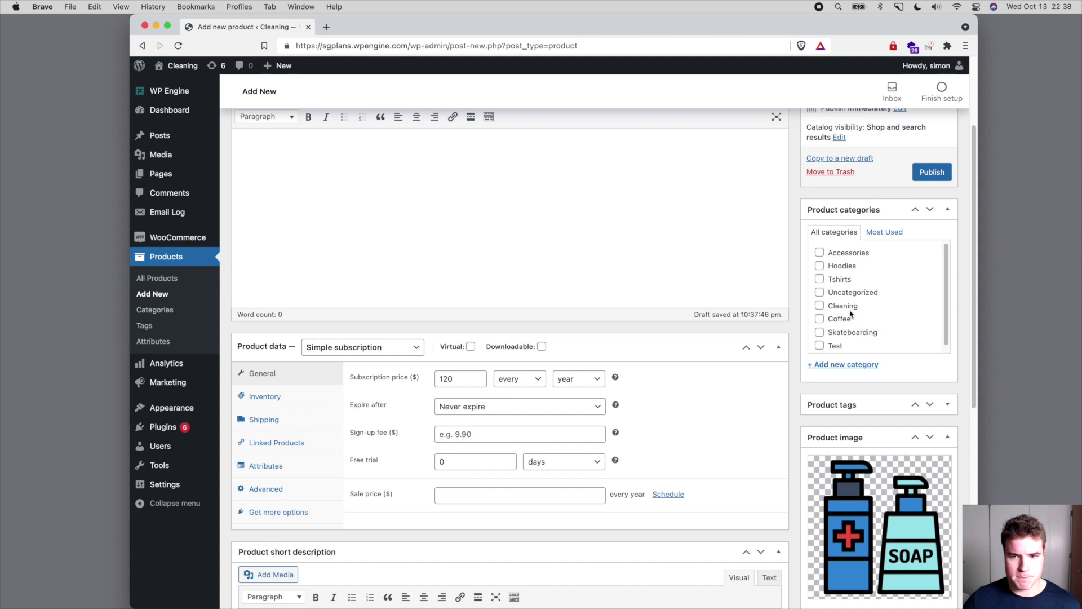
# - File Cool Cleaning Package under Cleaning, publish it, and view its $120.00 / year page
pyautogui.click(849, 310)
pyautogui.scroll(2, 712, 284)
pyautogui.scroll(2, 711, 282)
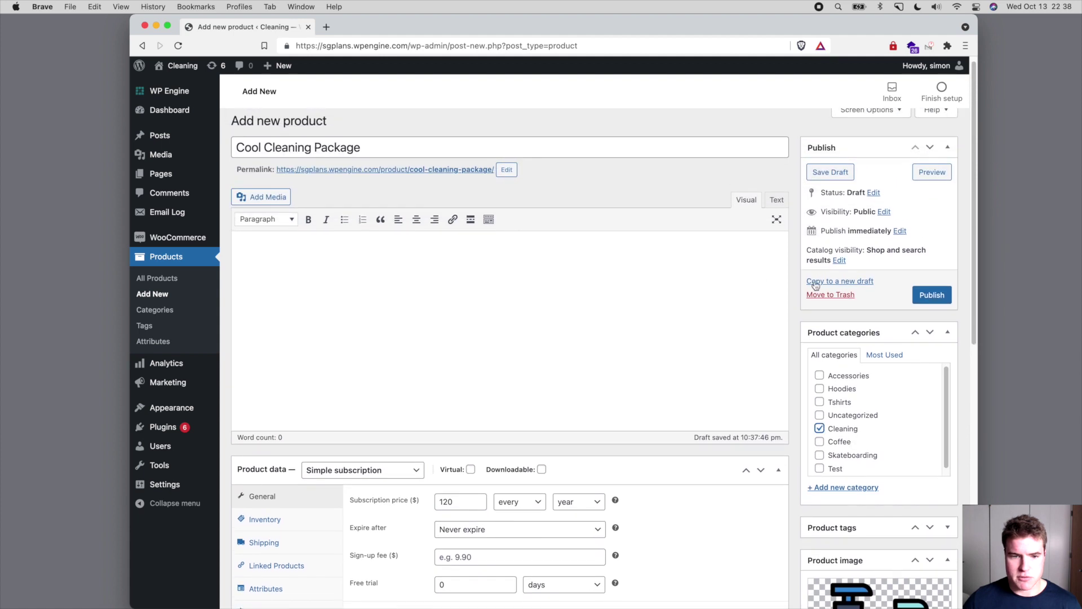
pyautogui.click(937, 295)
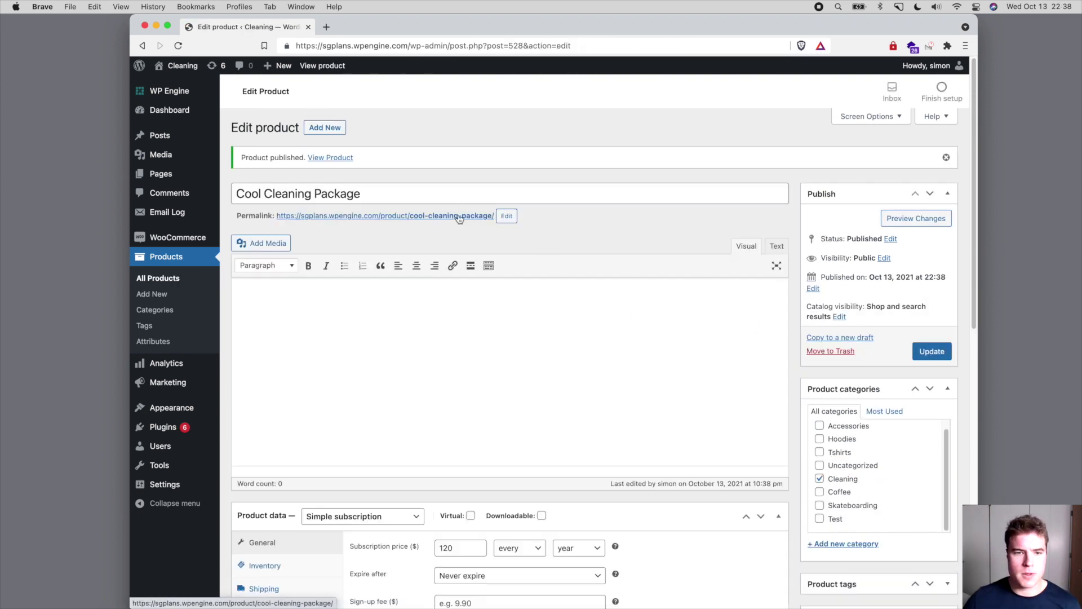
pyautogui.click(473, 215)
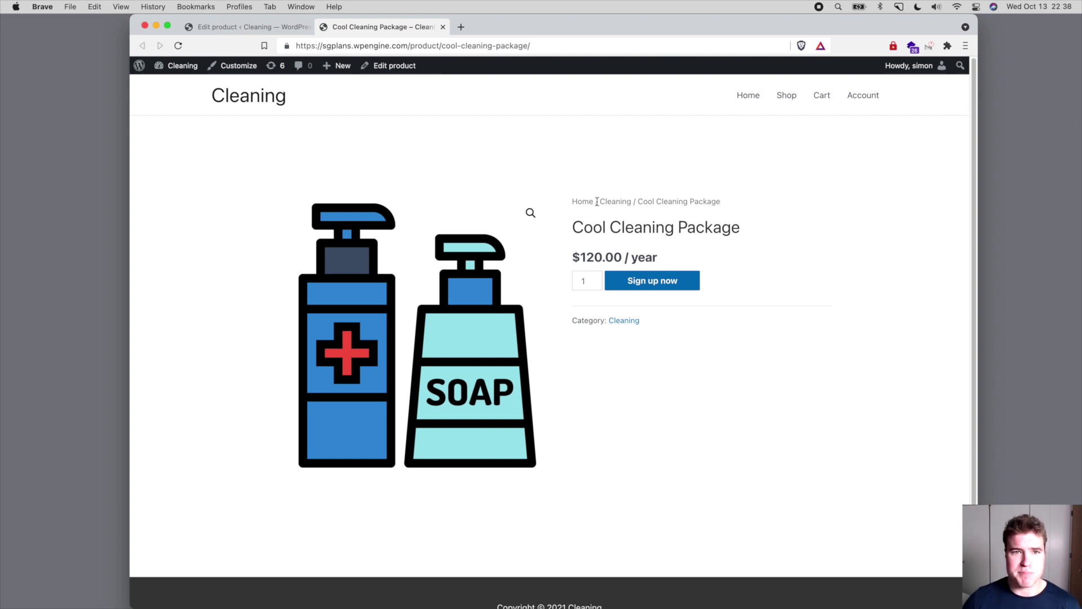
pyautogui.hotkey('ctrl', 'shift', 'Tab')
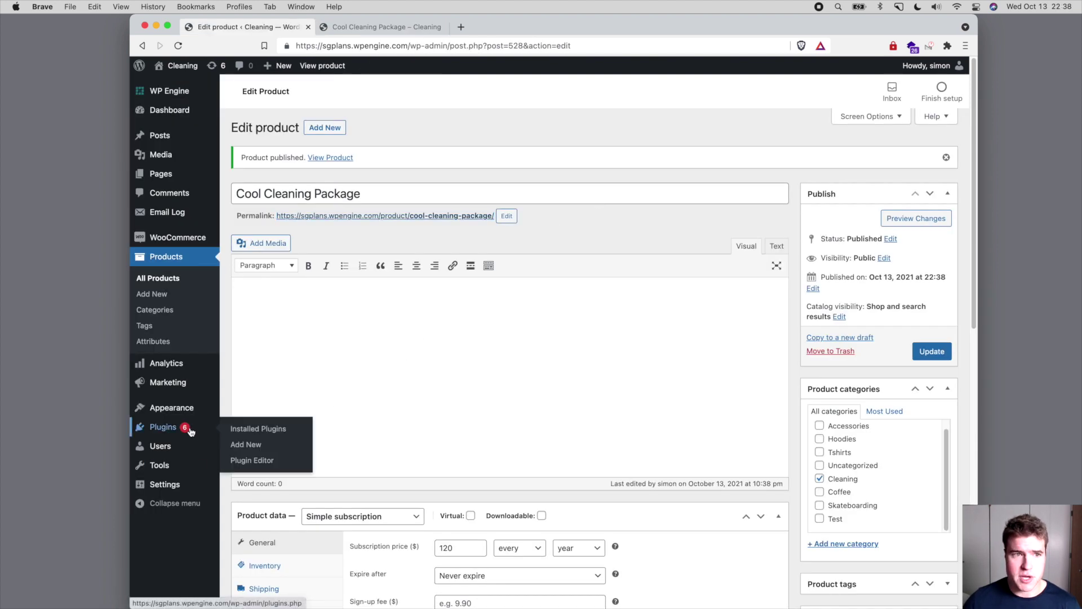
# - Activate the AutomateWoo plugin from a new Plugins tab and open its Settings
pyautogui.keyDown('super'); pyautogui.click(190, 432); pyautogui.keyUp('super')
pyautogui.hotkey('ctrl', 'shift', 'Tab')
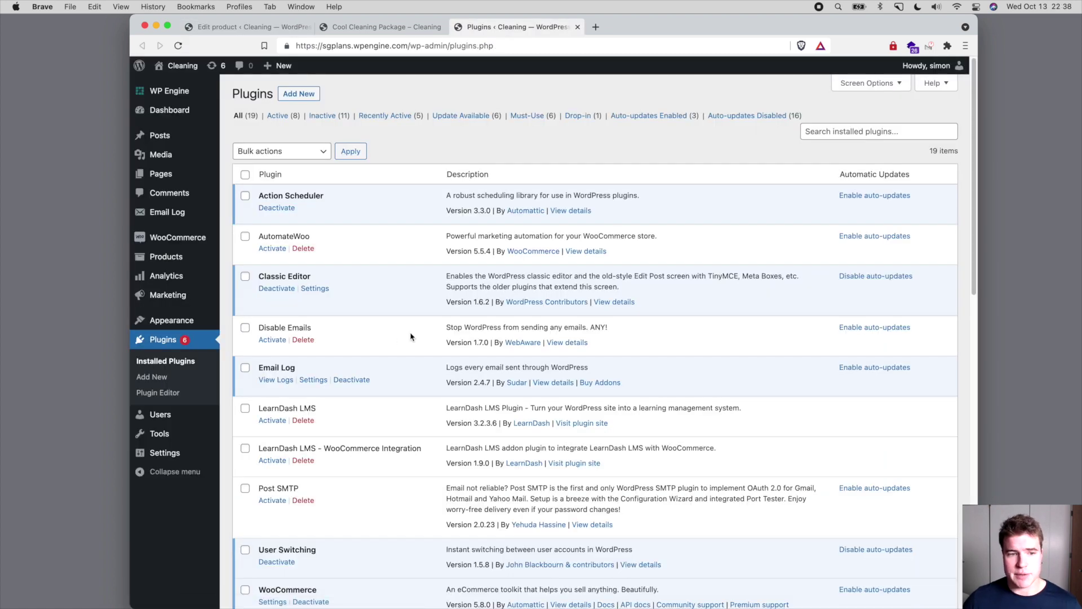
pyautogui.click(278, 250)
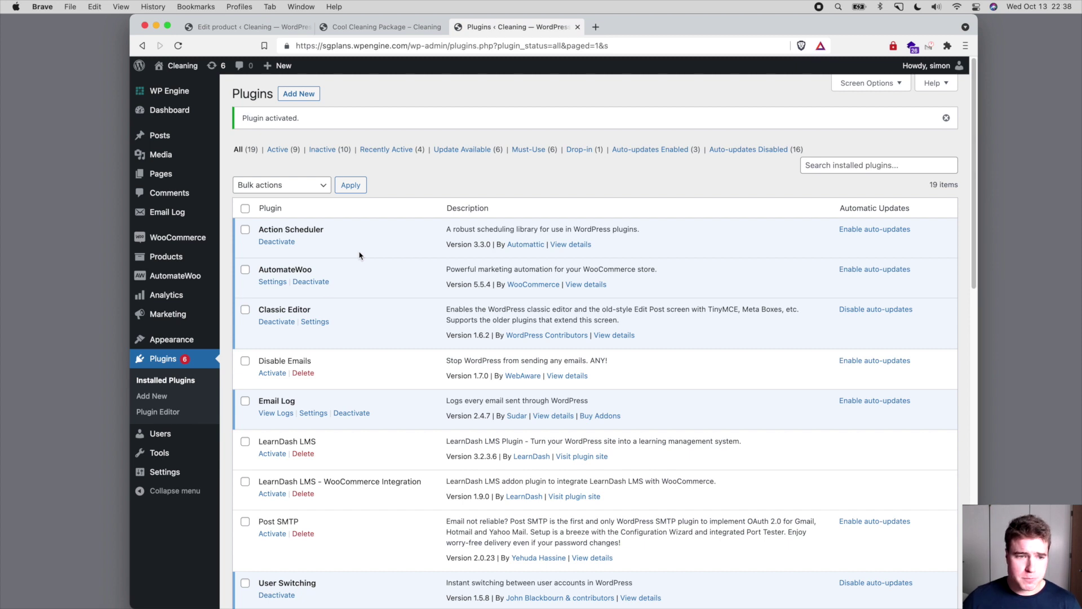
pyautogui.click(271, 282)
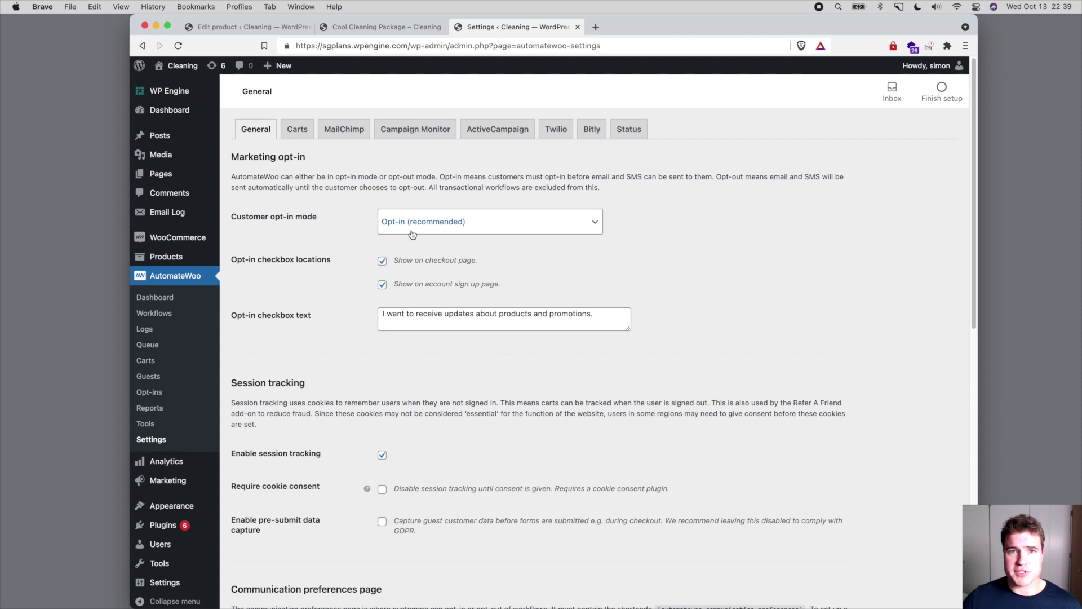
# - Save opt-in mode Opt-out, session tracking off, expired coupons auto-deleted; then open Workflows
pyautogui.click(412, 233)
pyautogui.click(414, 238)
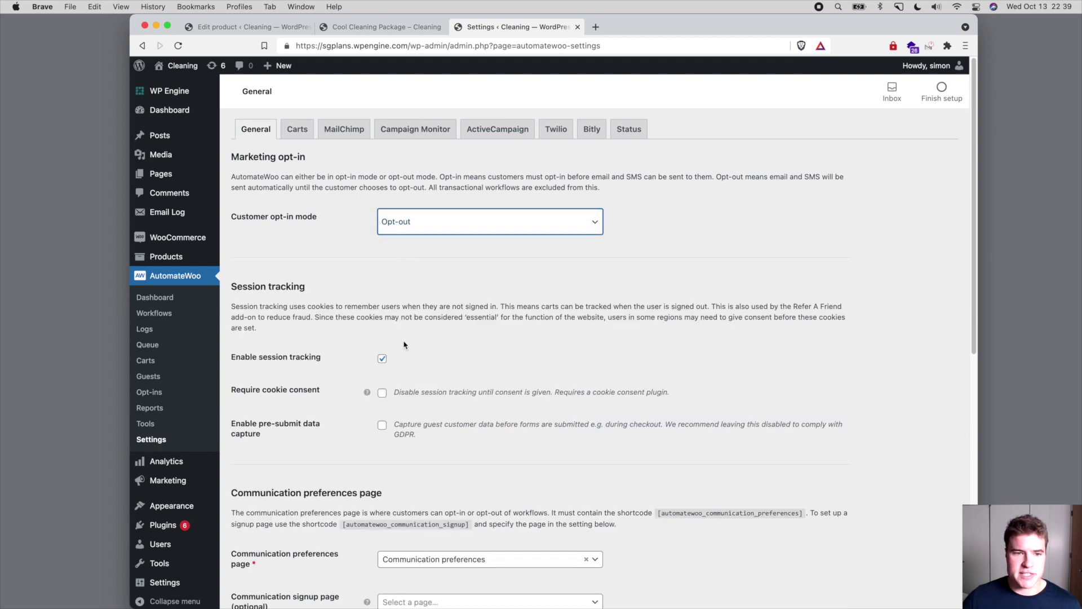
pyautogui.click(382, 358)
pyautogui.scroll(-3, 384, 360)
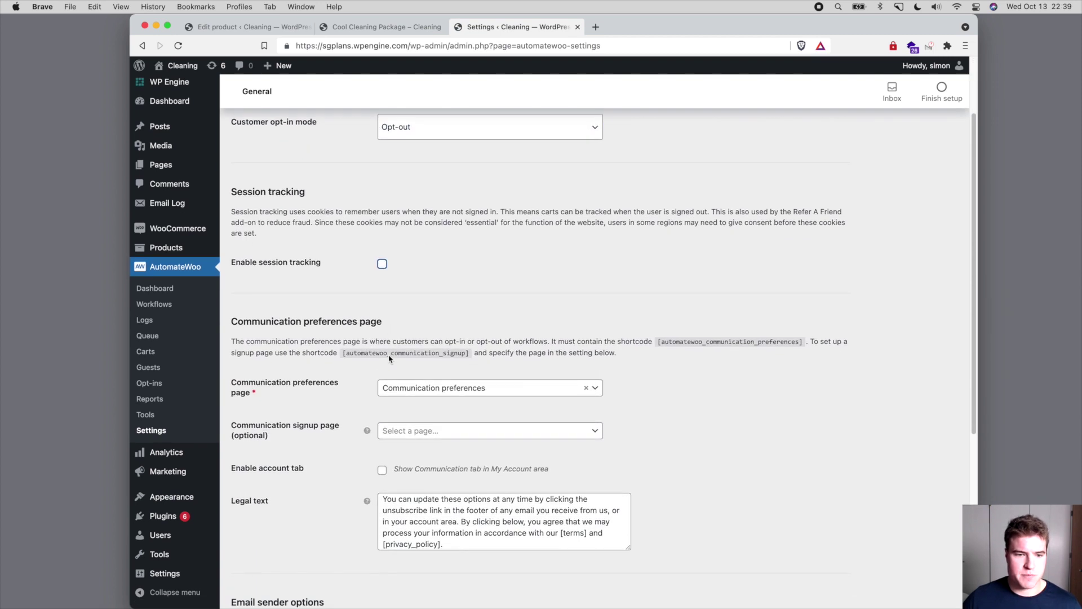
pyautogui.scroll(-5, 389, 358)
pyautogui.click(382, 516)
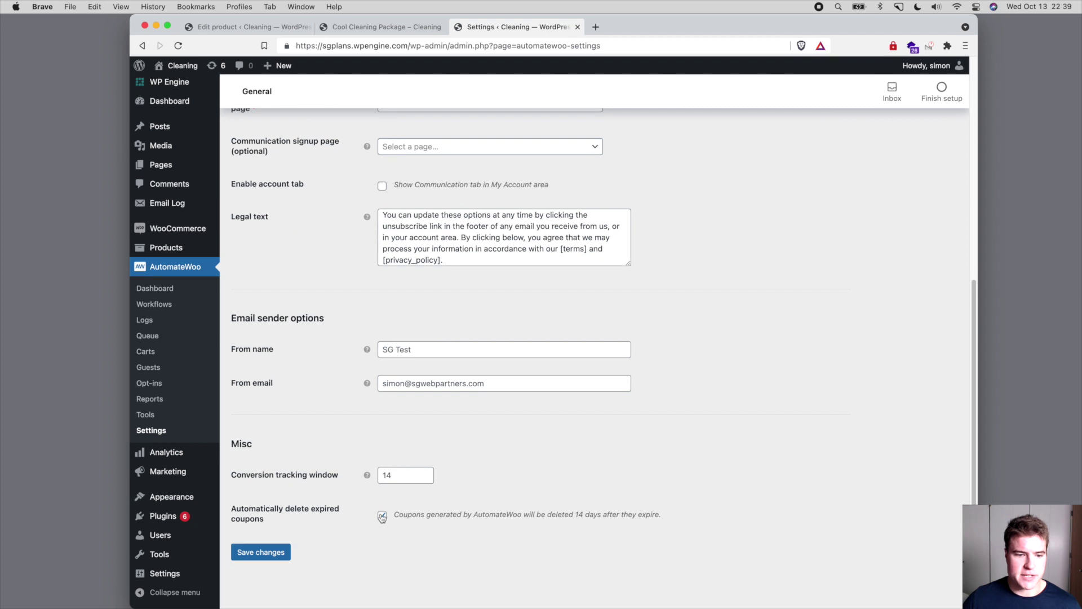
pyautogui.click(268, 553)
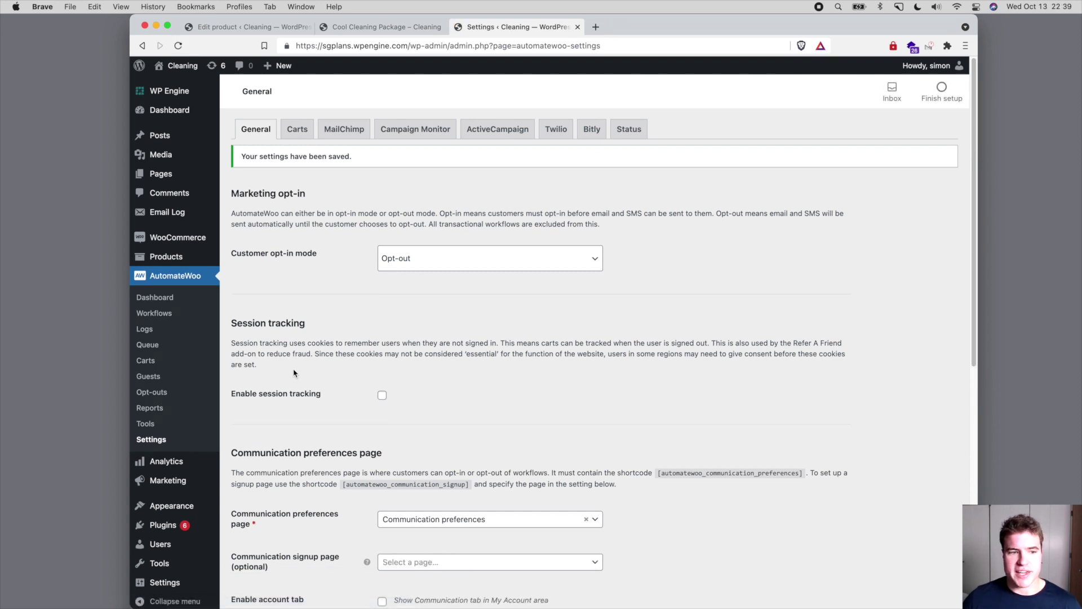
pyautogui.click(193, 316)
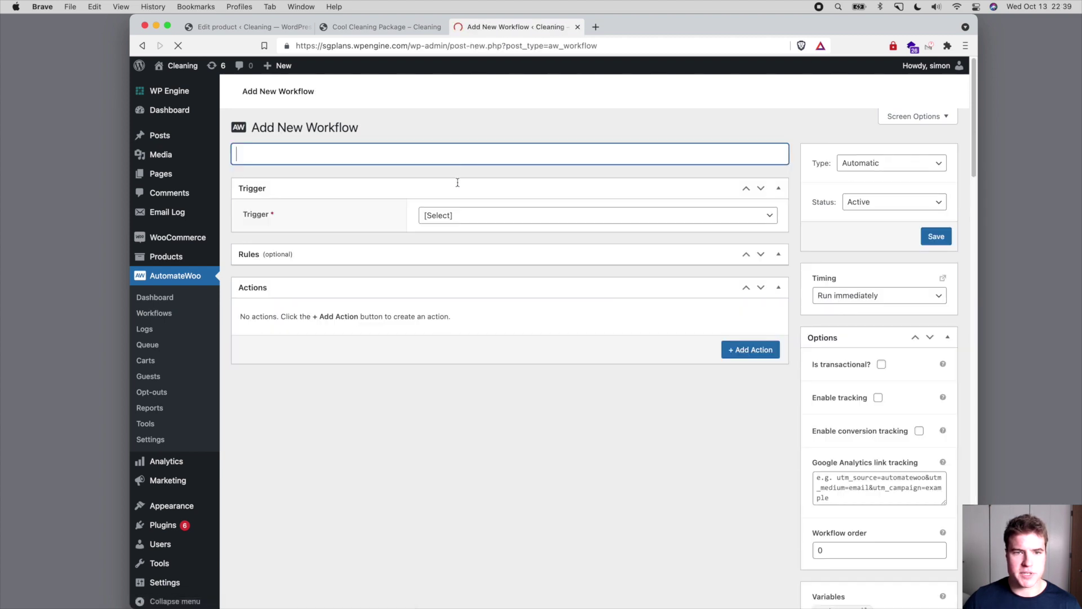
# - Name the workflow '1. Start Pre-Paid Term' with the Subscription Created trigger
pyautogui.write('1. ')
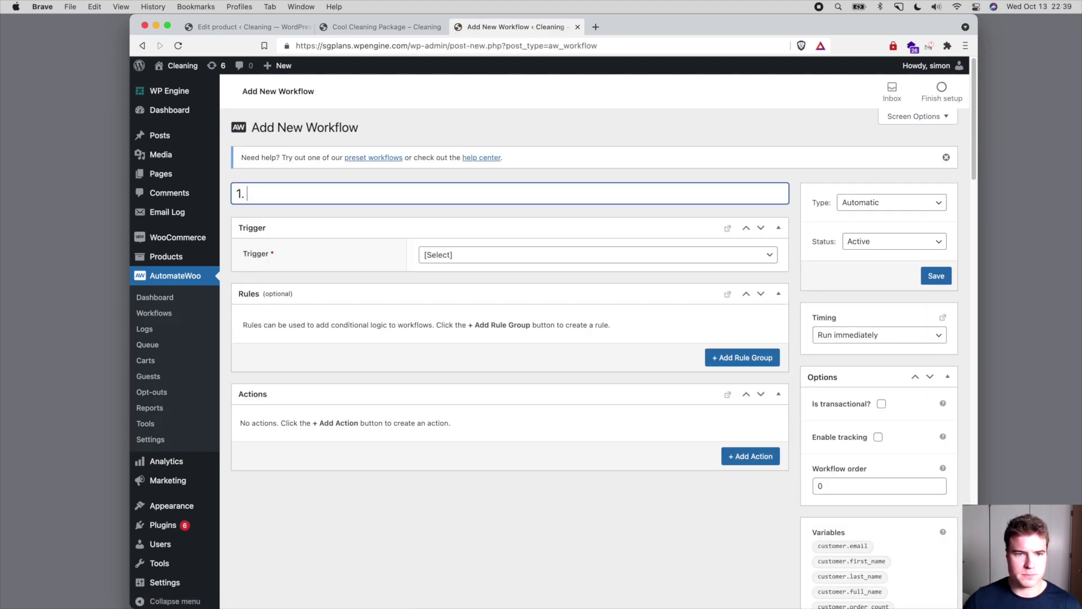
pyautogui.write('Start Pre-Paid Term')
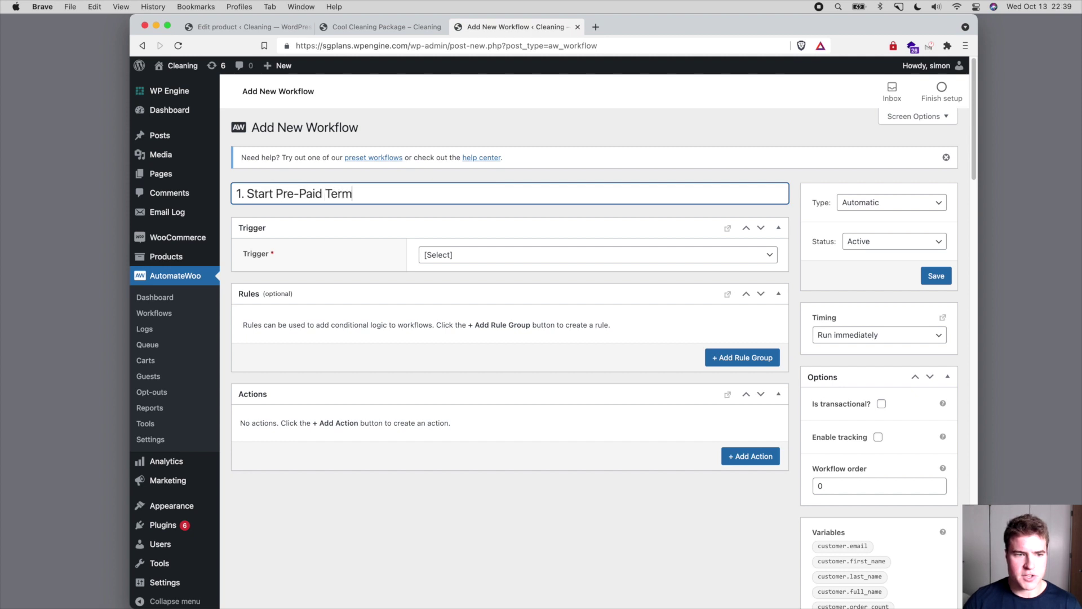
pyautogui.click(491, 255)
pyautogui.scroll(-2, 493, 332)
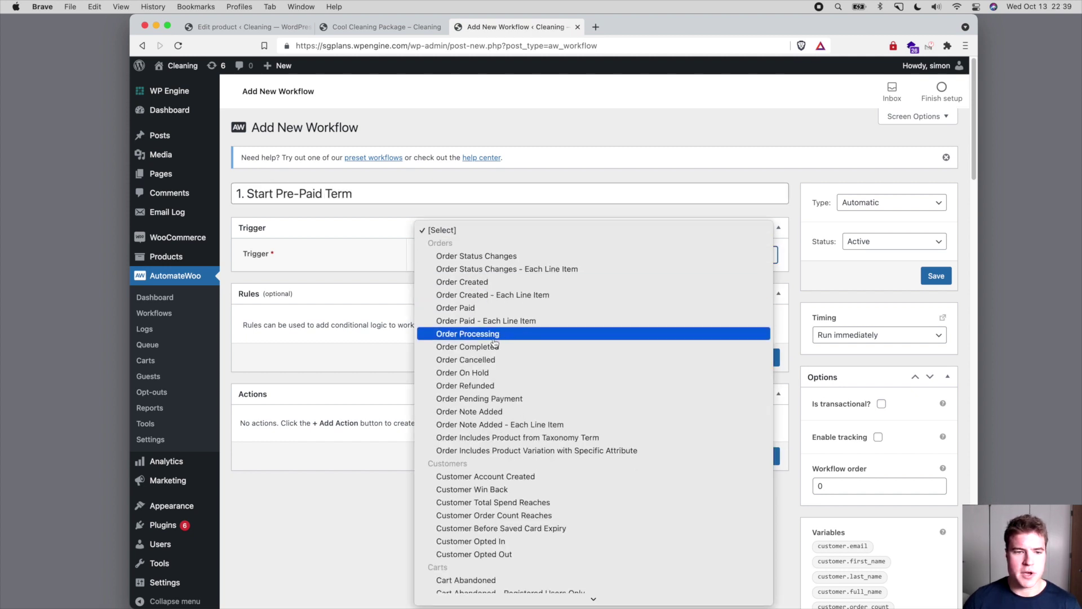
pyautogui.scroll(-5, 493, 338)
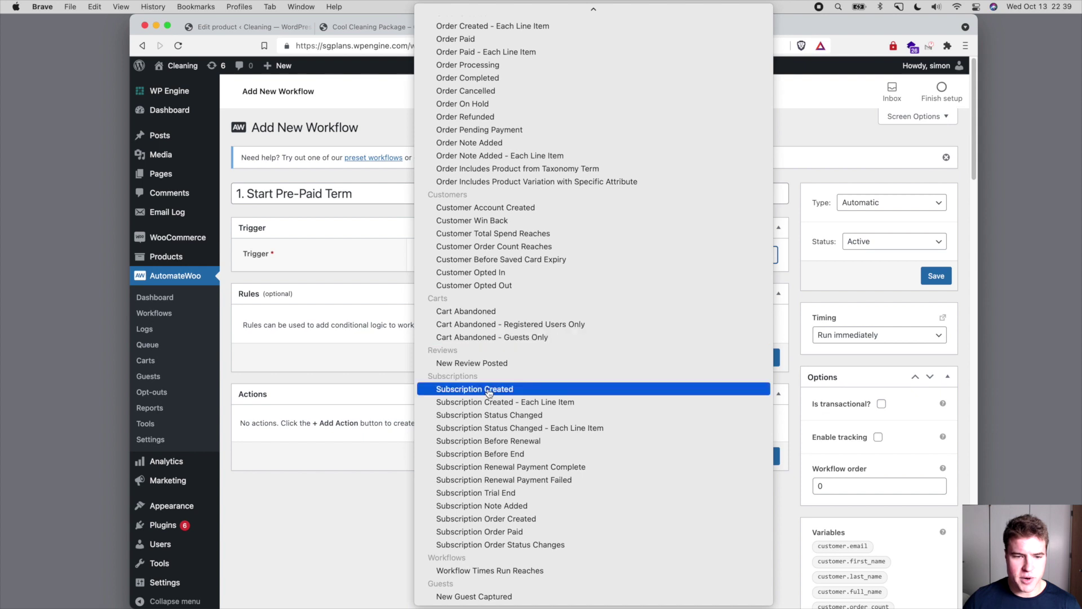
pyautogui.click(490, 389)
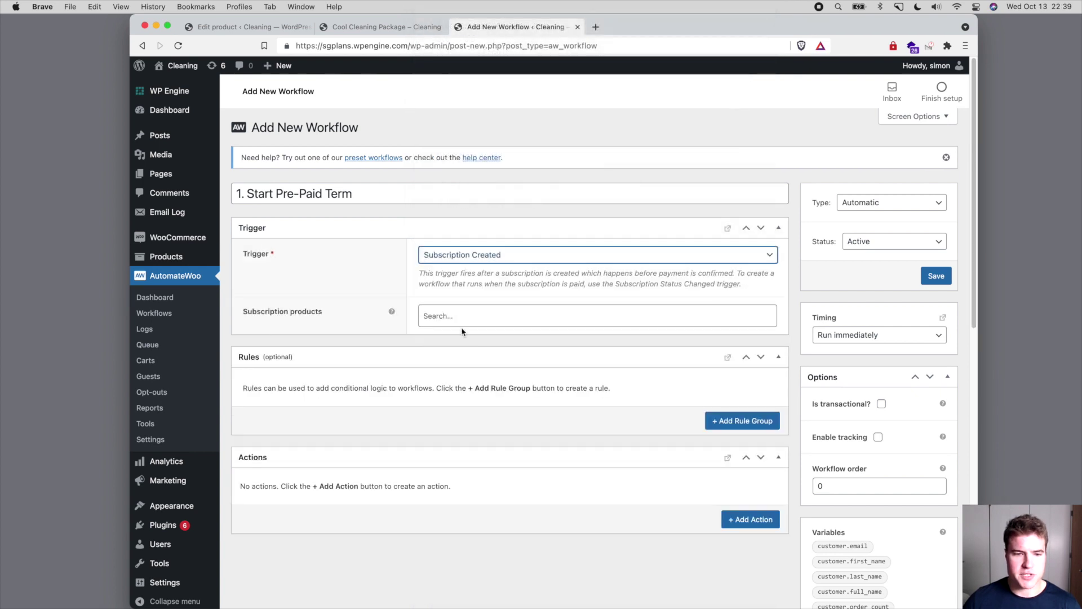
# - Limit the trigger to Cool Cleaning Package and add a blank action
pyautogui.click(462, 321)
pyautogui.write('cool')
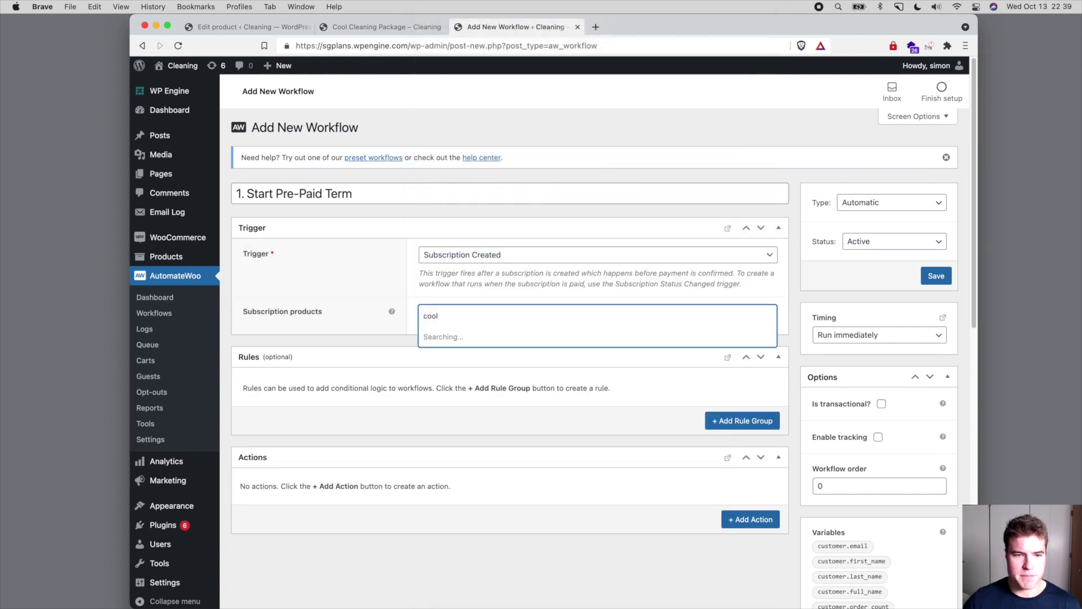
pyautogui.click(451, 337)
pyautogui.scroll(-1, 445, 341)
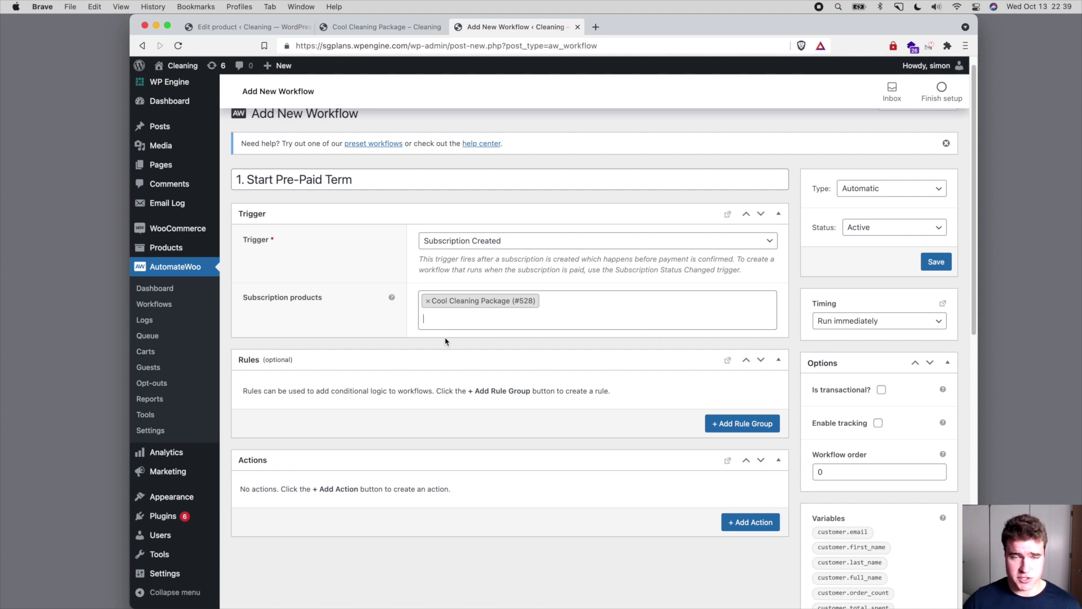
pyautogui.scroll(-2, 504, 366)
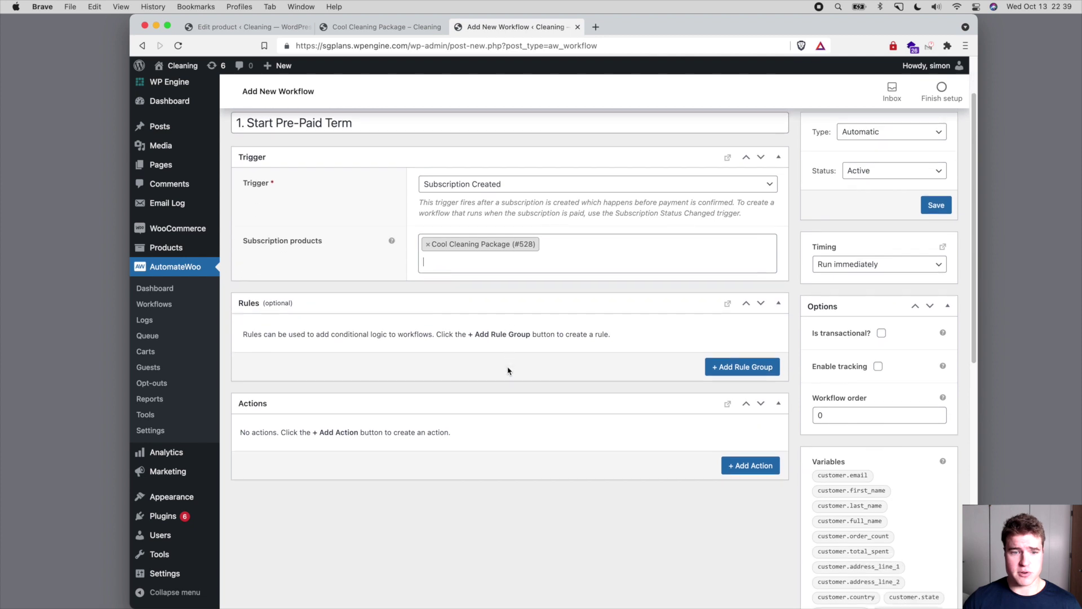
pyautogui.click(731, 463)
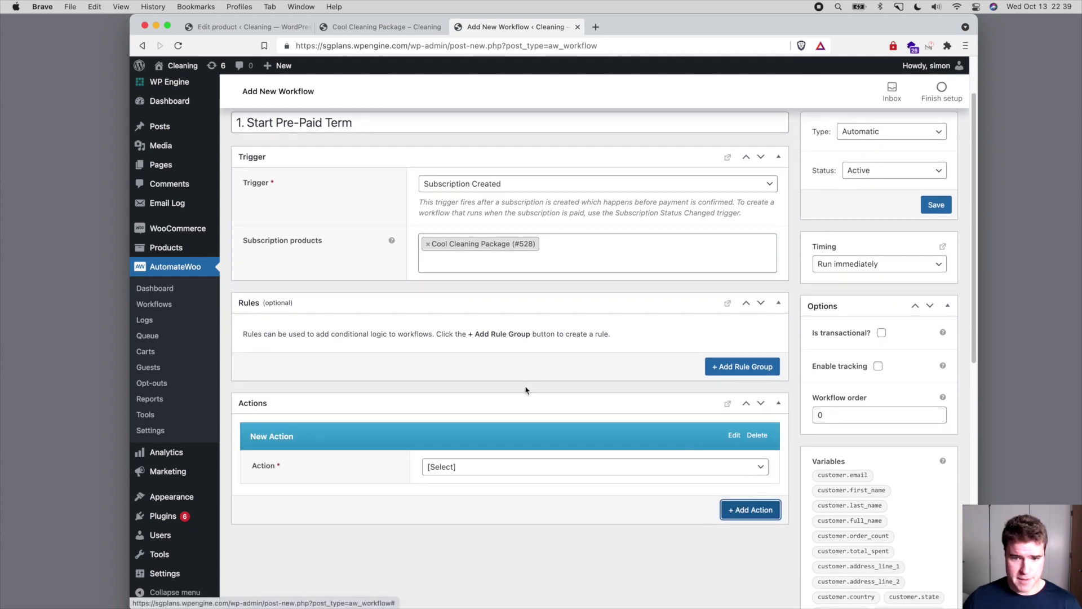
# - Add an Update Schedule action with billing period month and interval 1
pyautogui.scroll(-2, 522, 389)
pyautogui.click(517, 417)
pyautogui.scroll(-5, 527, 451)
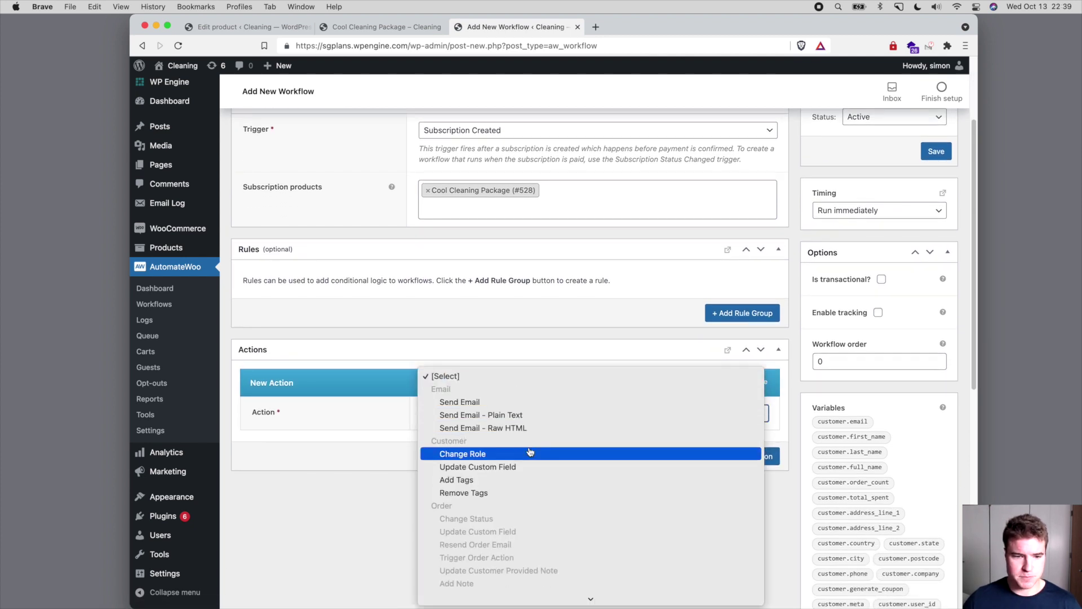
pyautogui.scroll(-3, 530, 452)
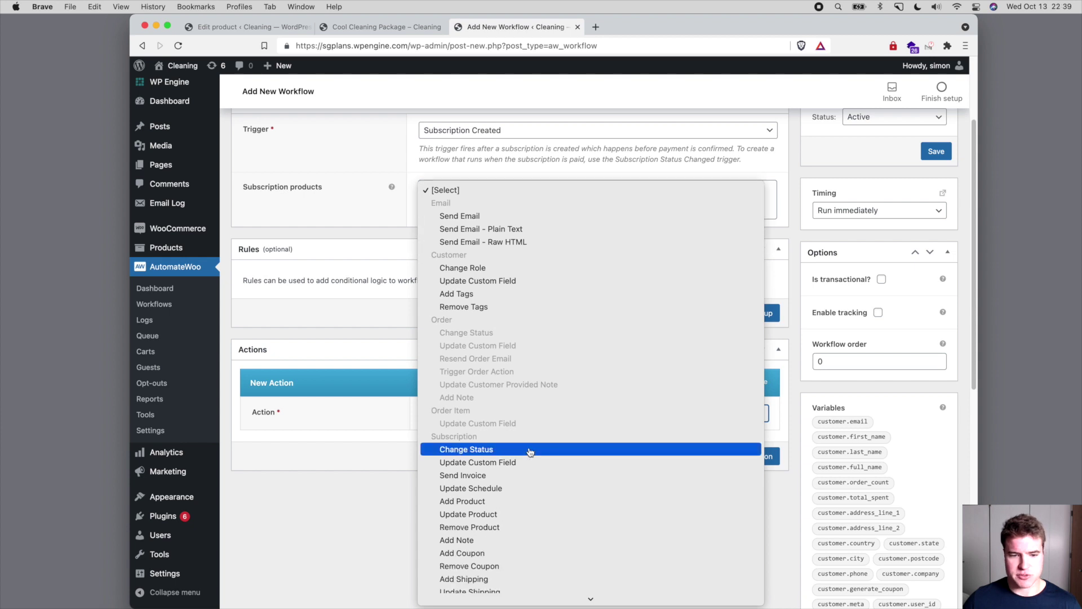
pyautogui.click(532, 488)
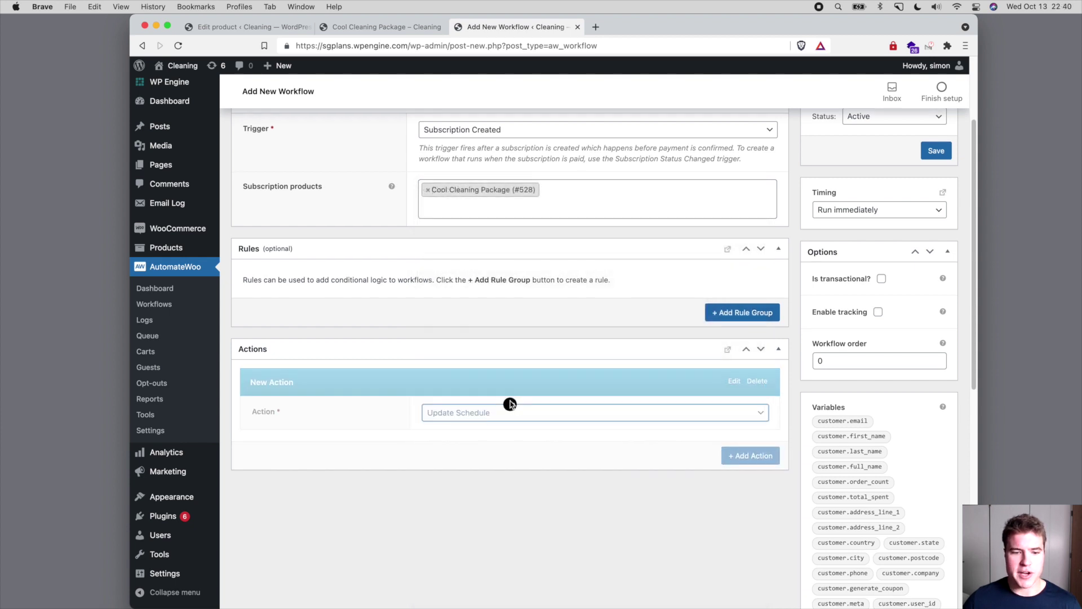
pyautogui.scroll(-2, 509, 400)
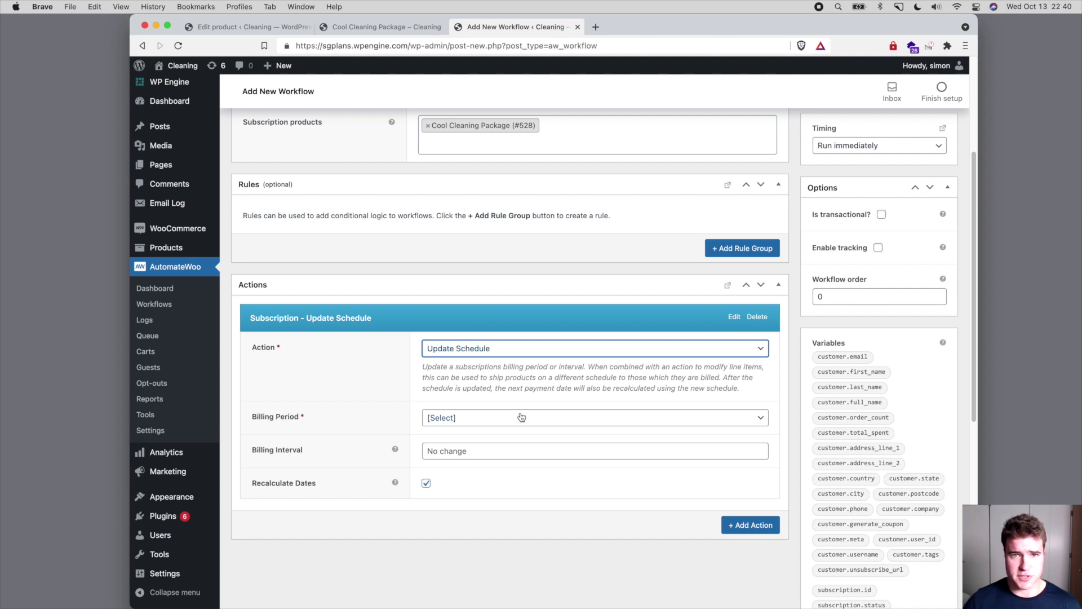
pyautogui.click(521, 417)
pyautogui.press('Down')
pyautogui.press('Down')
pyautogui.press('Down')
pyautogui.press('Return')
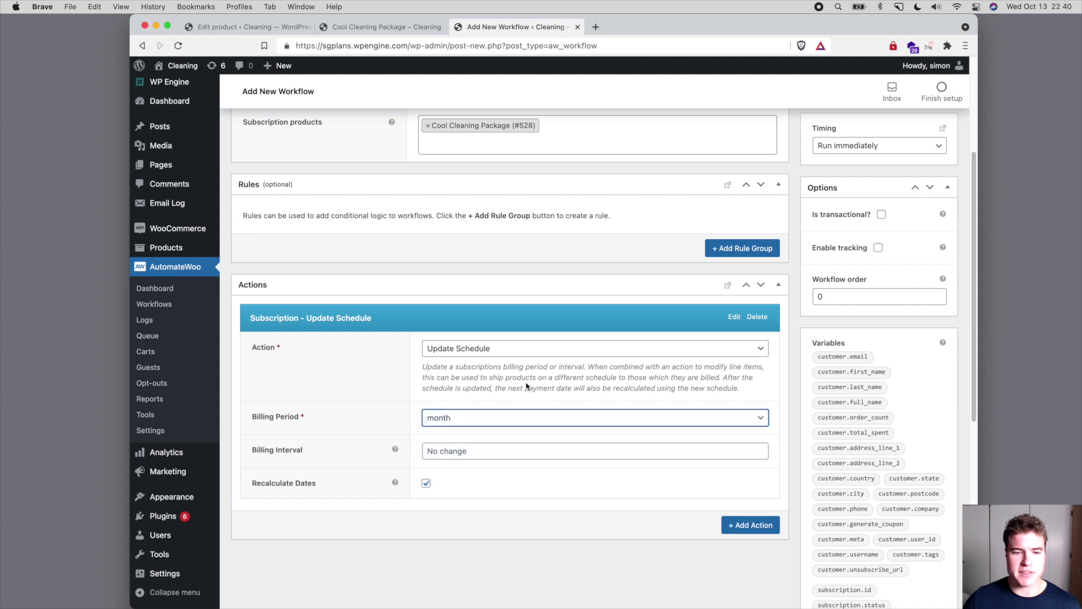
pyautogui.click(500, 452)
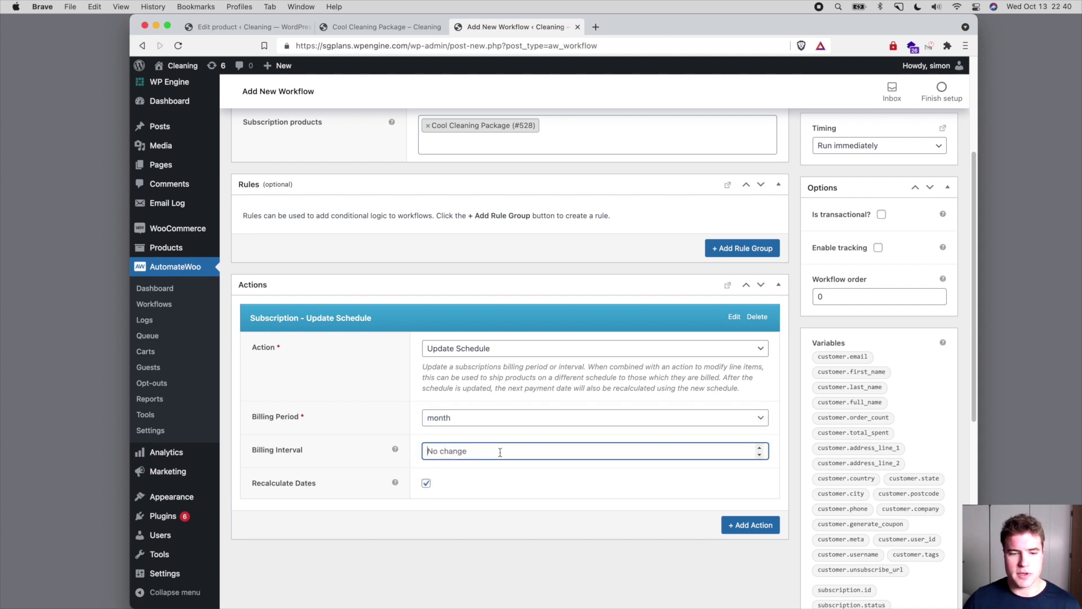
pyautogui.write('1')
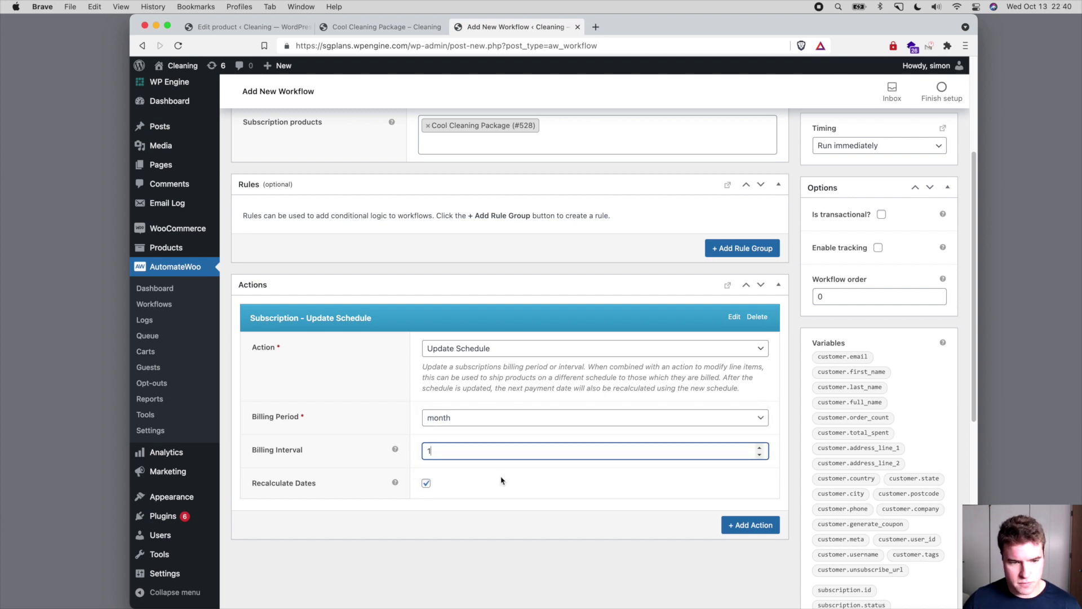
# - Add an Update Product action setting Cool Cleaning Package (#528) to custom price 0.00
pyautogui.click(726, 524)
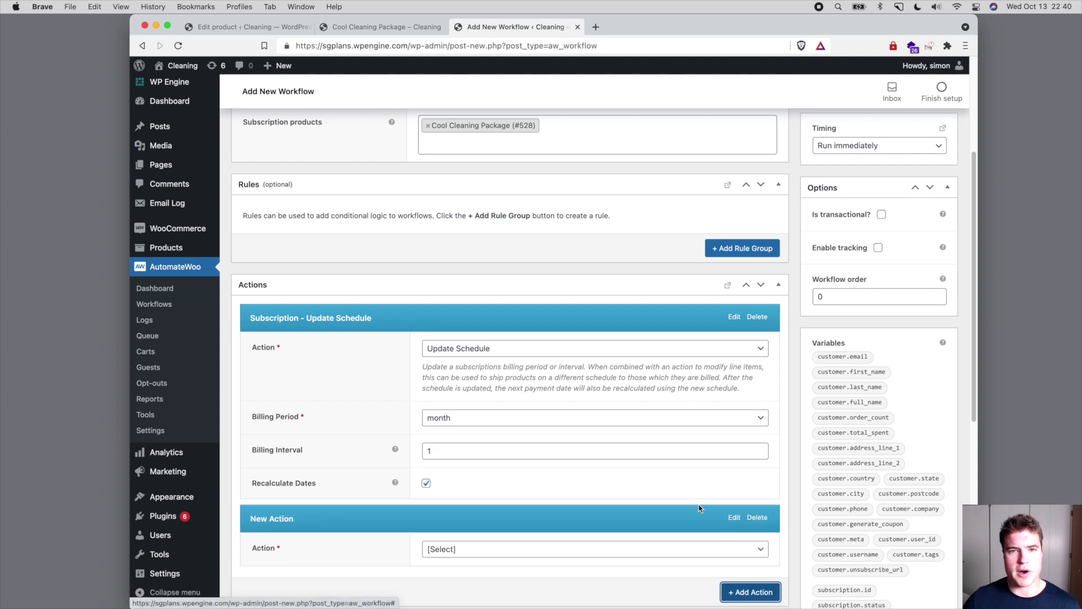
pyautogui.click(558, 470)
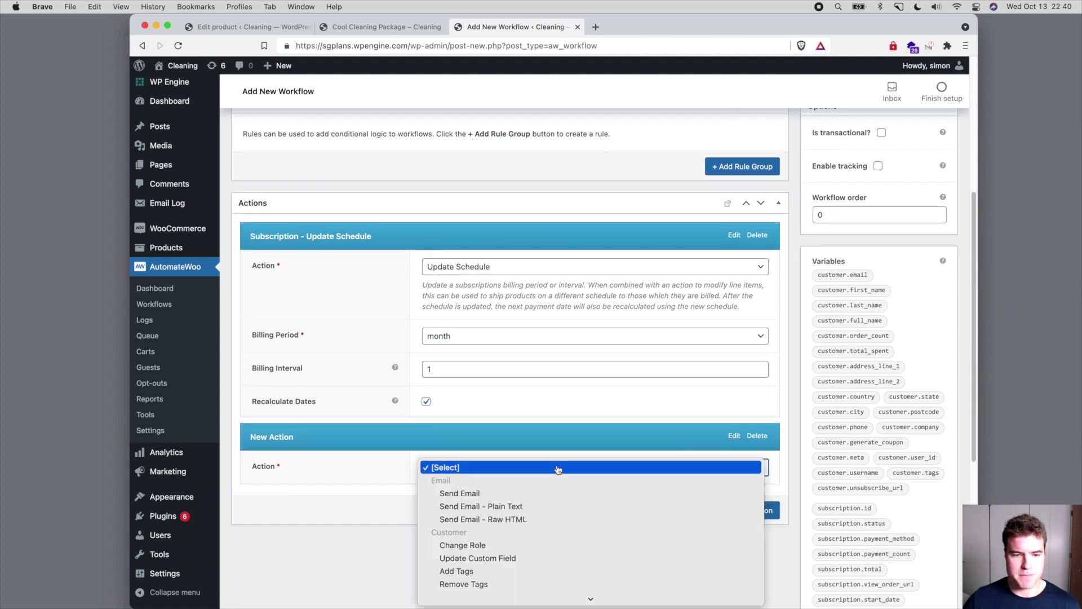
pyautogui.scroll(-5, 558, 485)
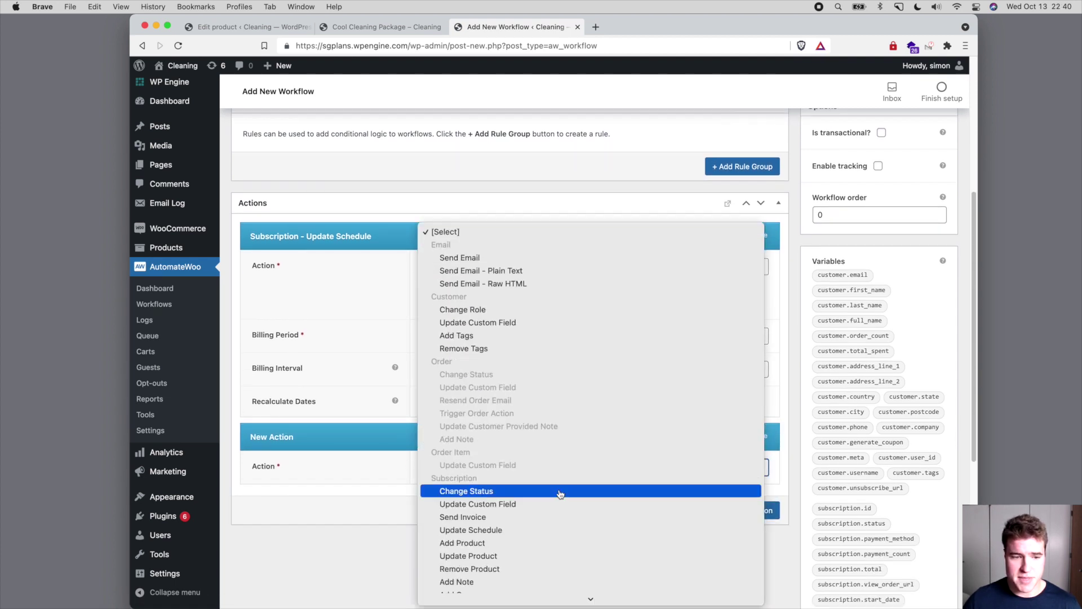
pyautogui.scroll(-5, 560, 493)
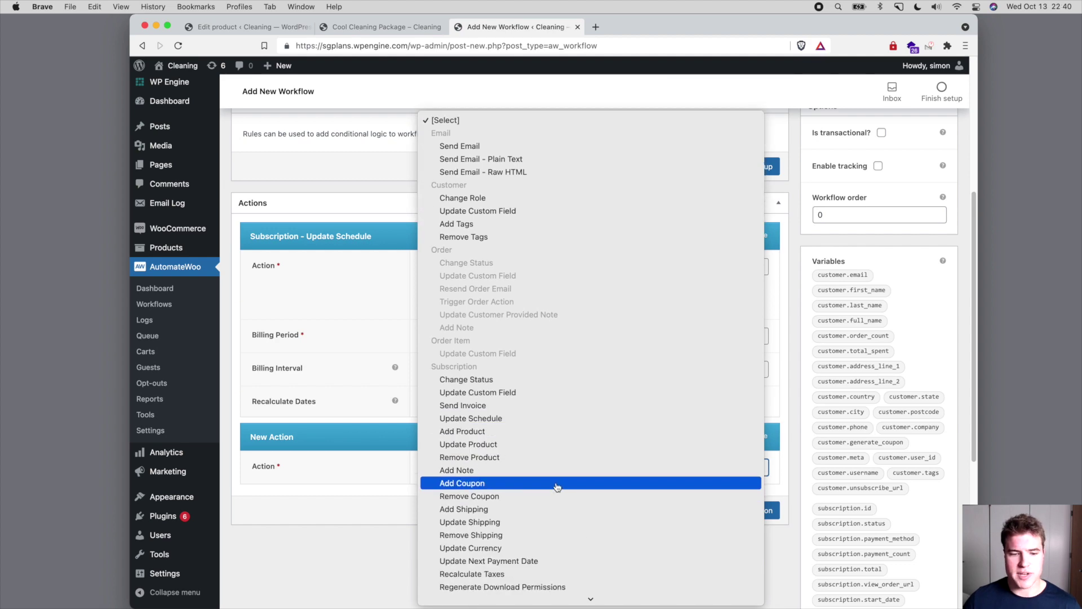
pyautogui.click(555, 444)
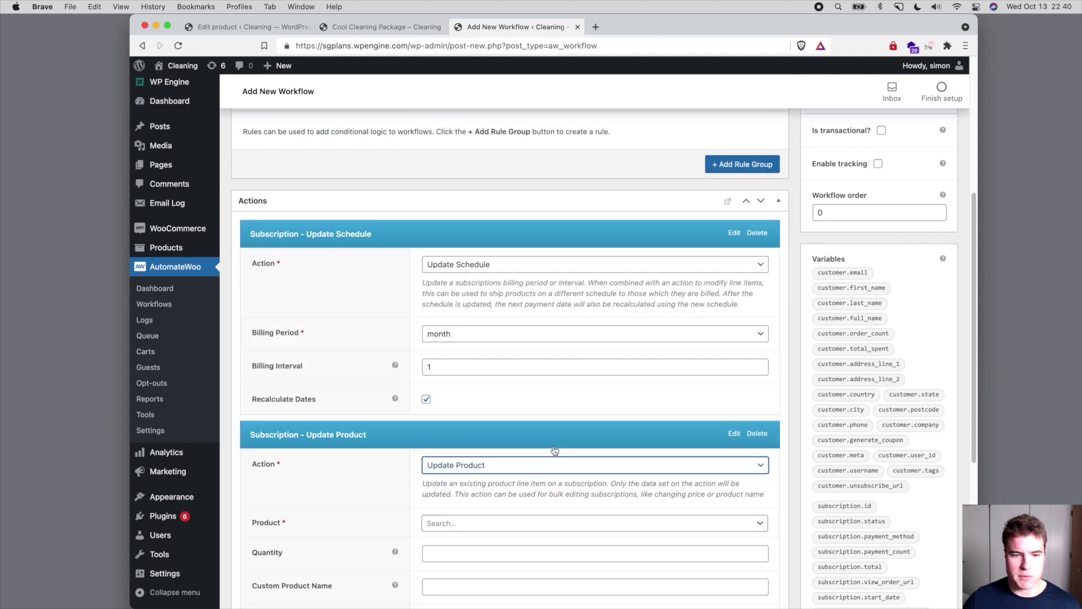
pyautogui.scroll(-3, 541, 448)
pyautogui.click(501, 416)
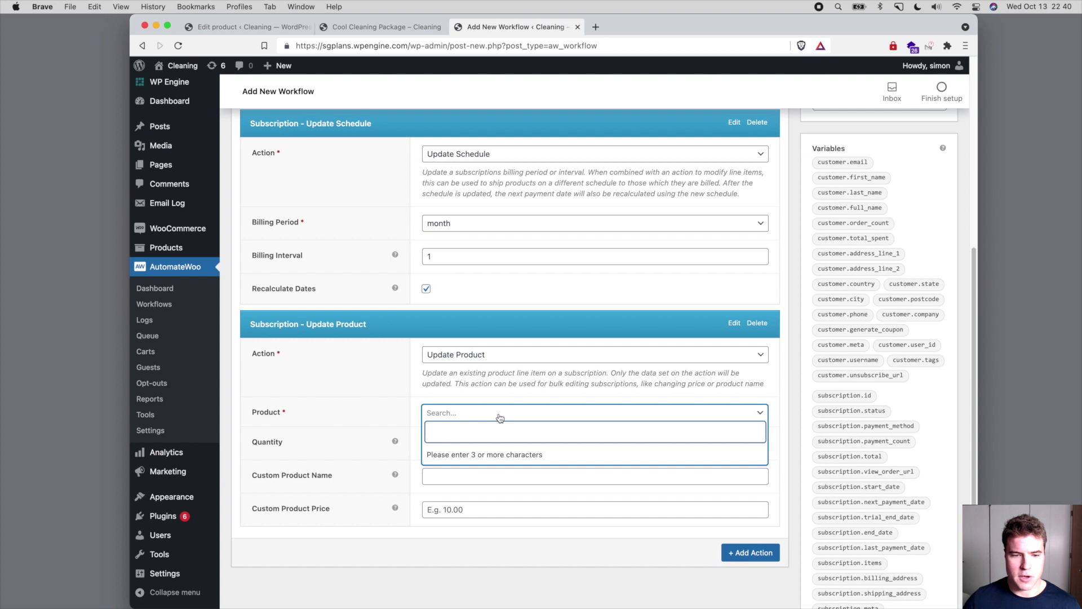
pyautogui.write('cool')
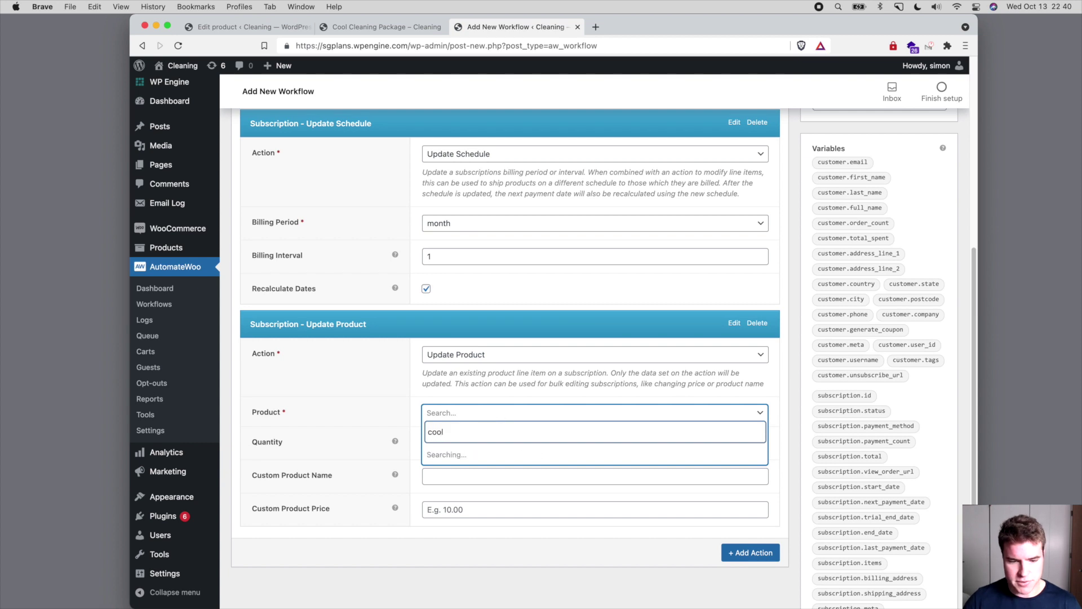
pyautogui.click(496, 454)
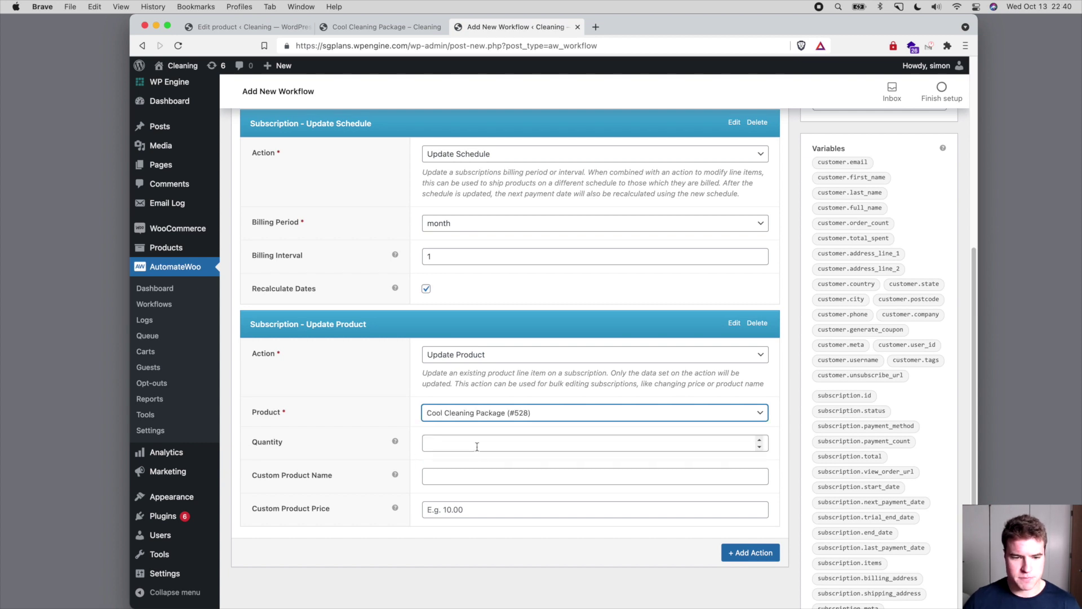
pyautogui.click(468, 508)
pyautogui.write('0.00')
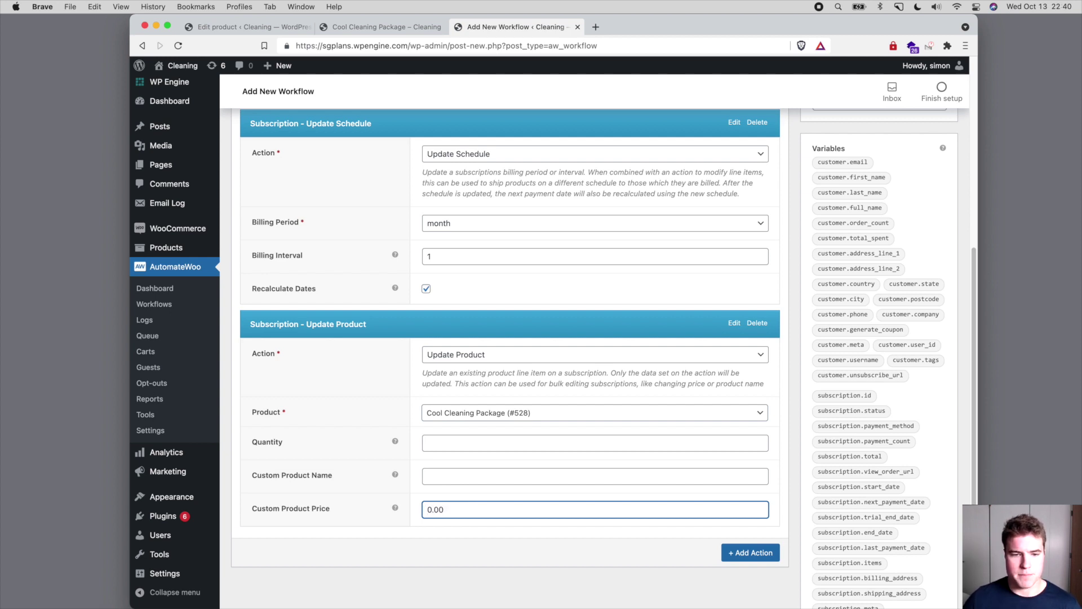
# - Save '1. Start Pre-Paid Term' and review its stored schedule and product actions
pyautogui.scroll(10, 507, 488)
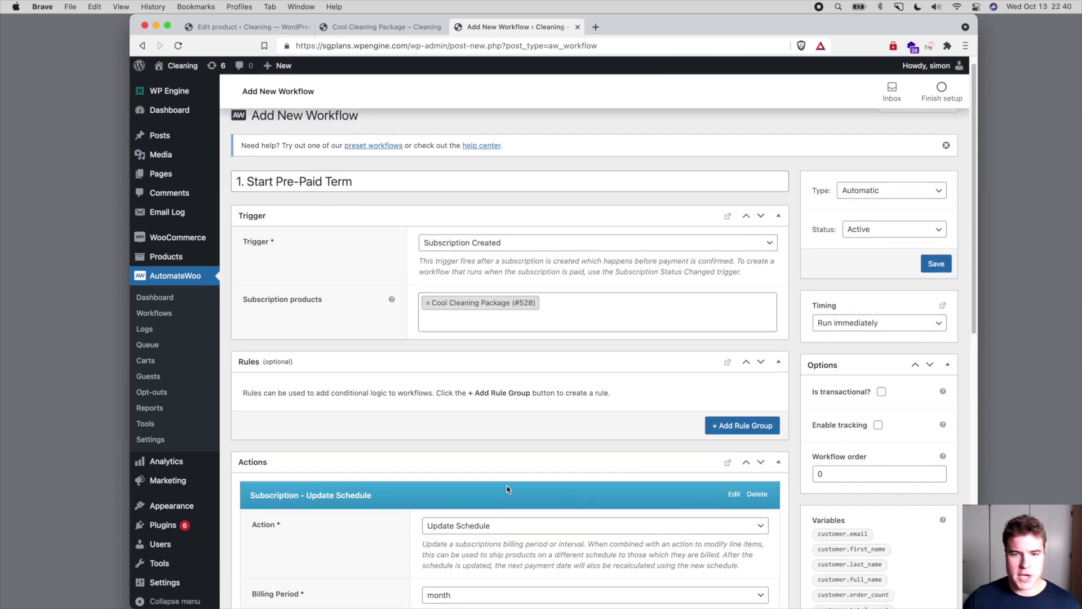
pyautogui.click(936, 278)
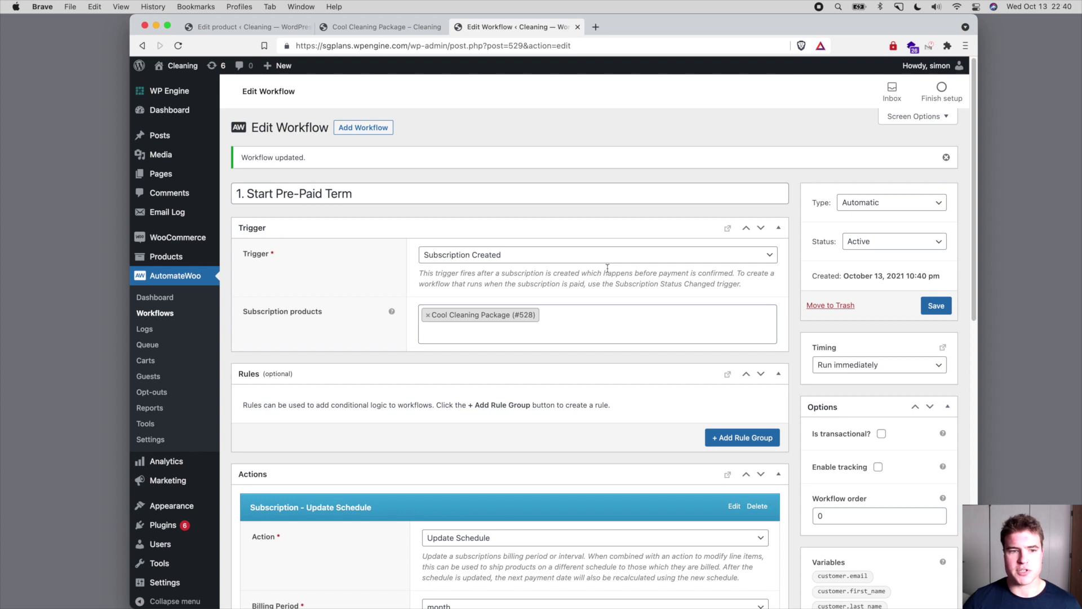
pyautogui.scroll(-5, 608, 269)
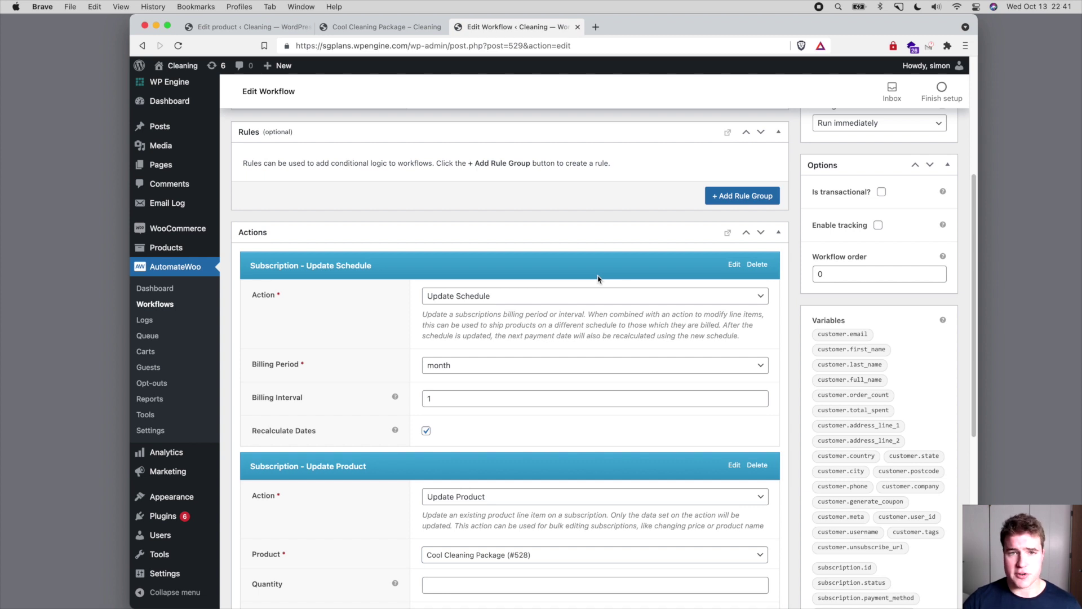
pyautogui.scroll(2, 581, 273)
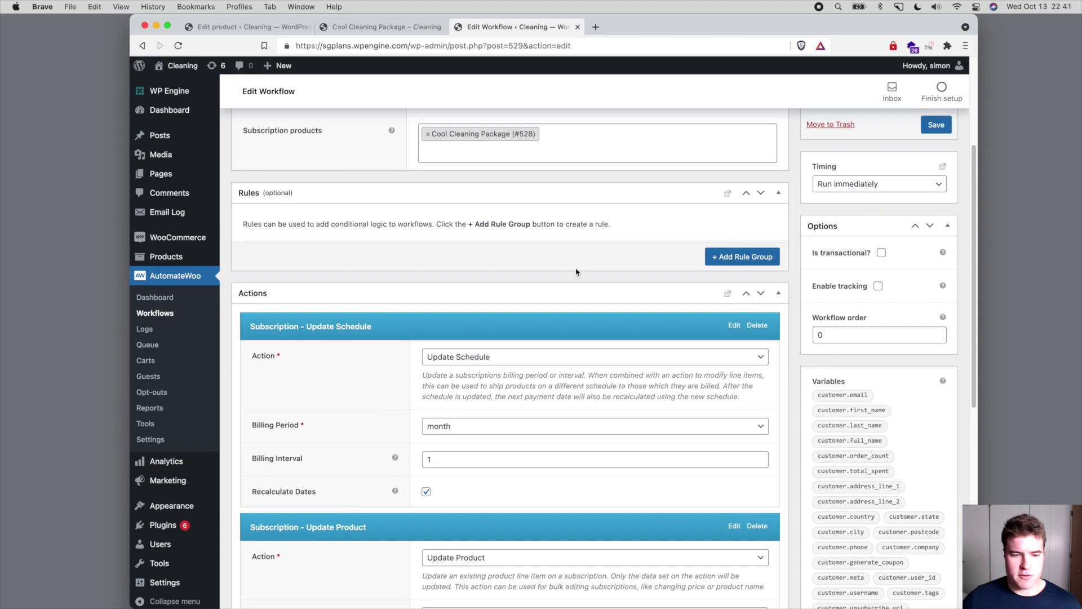
pyautogui.scroll(2, 576, 273)
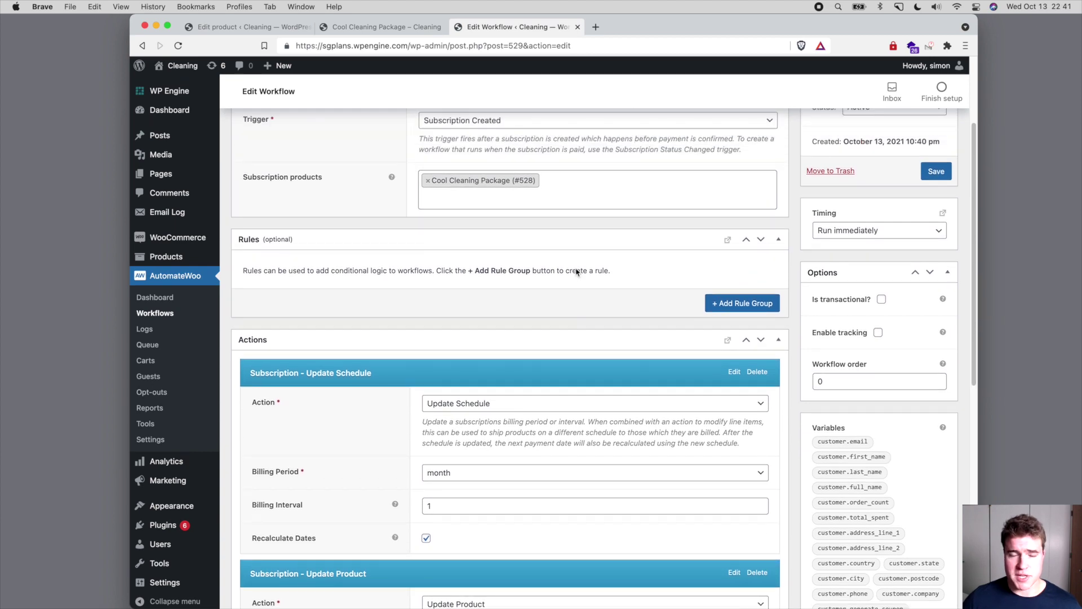
pyautogui.scroll(4, 576, 272)
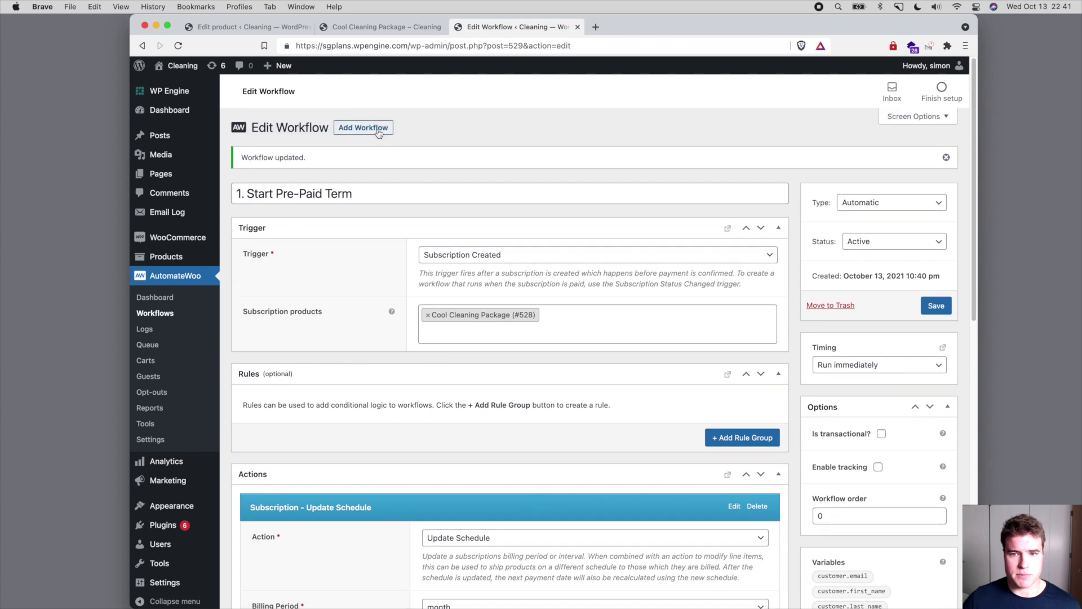
# - Create a new workflow titled '2. Renew Pre-Paid Subscription'
pyautogui.click(376, 127)
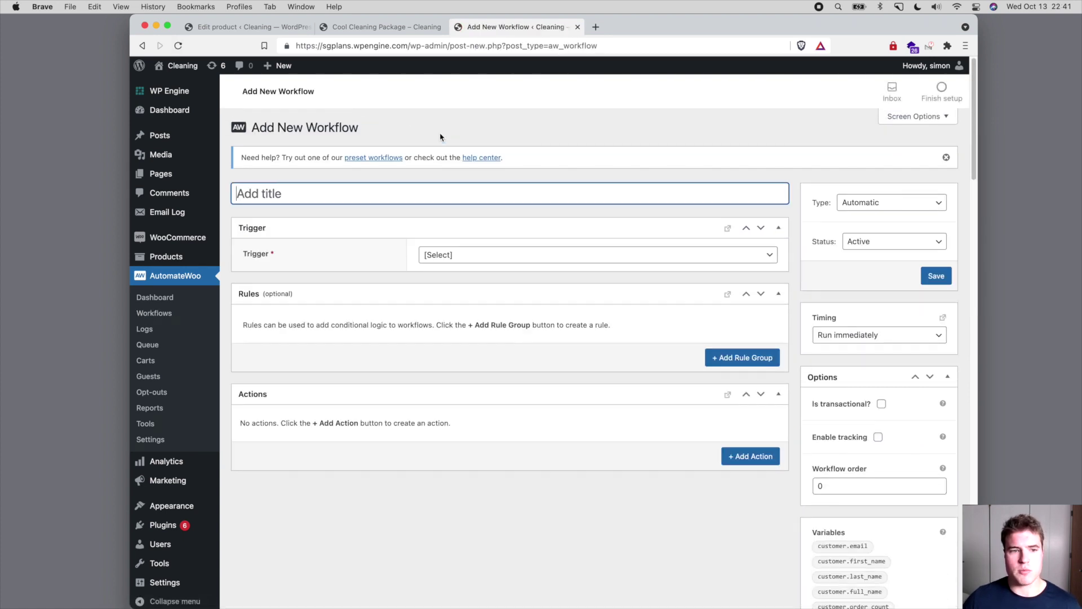
pyautogui.write('2')
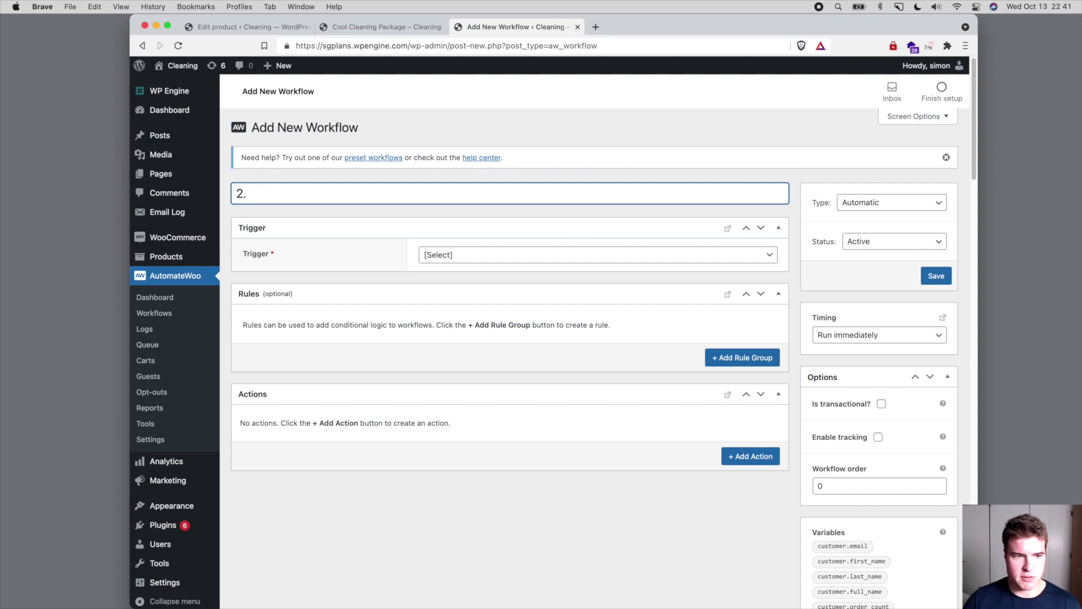
pyautogui.write('. Renew ')
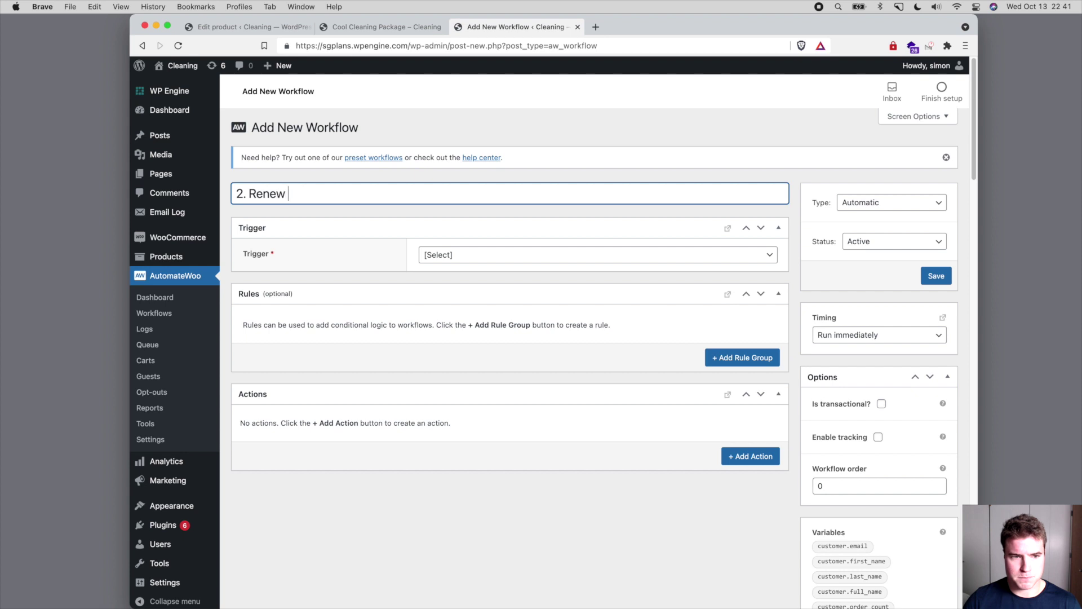
pyautogui.write('Pre-Paid')
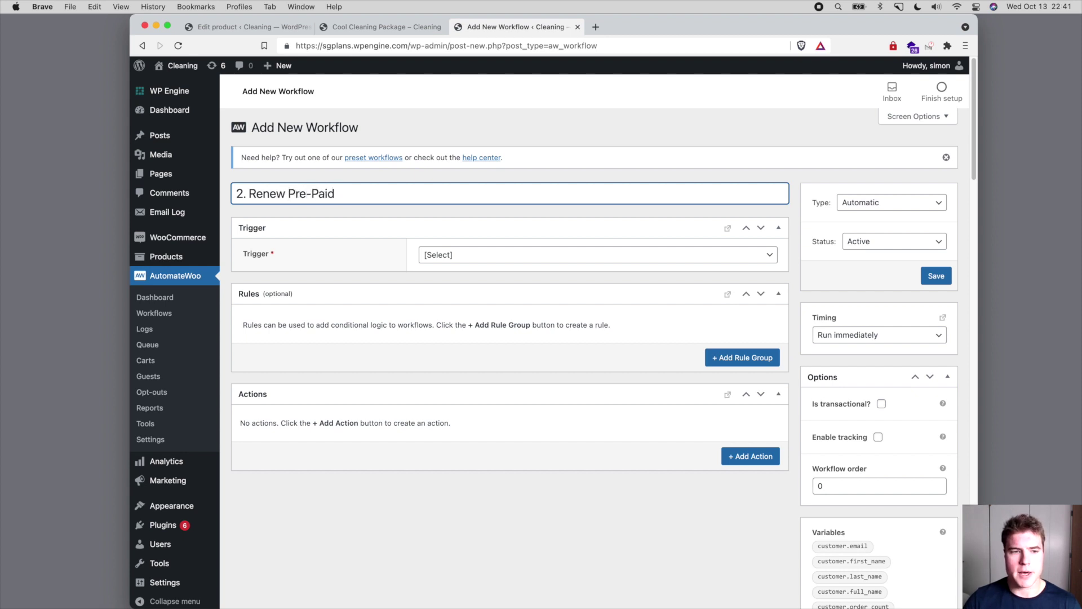
pyautogui.write(' Subsc')
pyautogui.press('BackSpace')
pyautogui.press('BackSpace')
pyautogui.write('bscript')
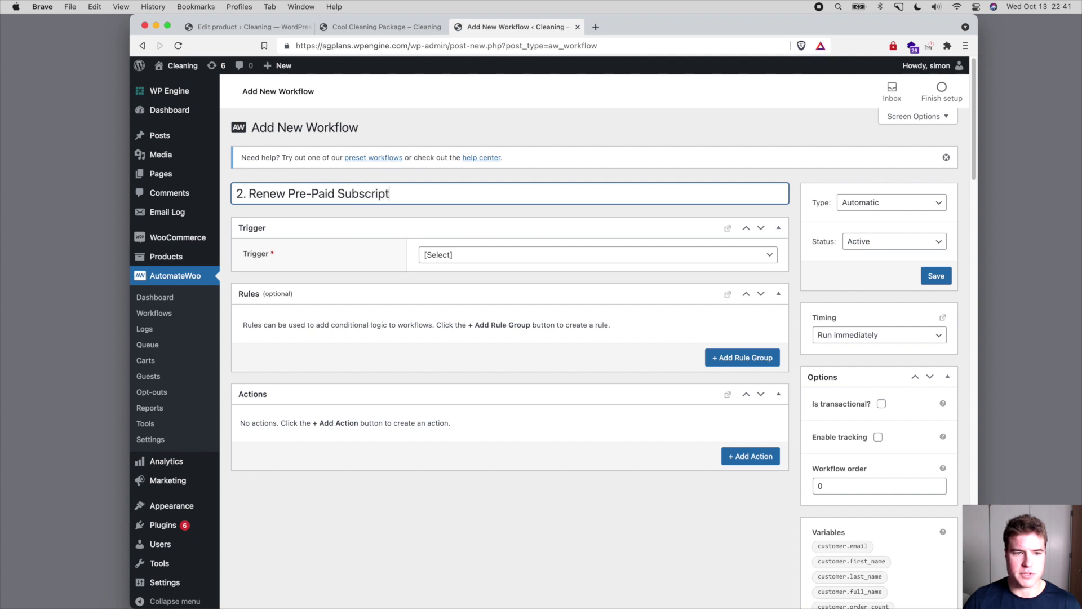
pyautogui.write('ion')
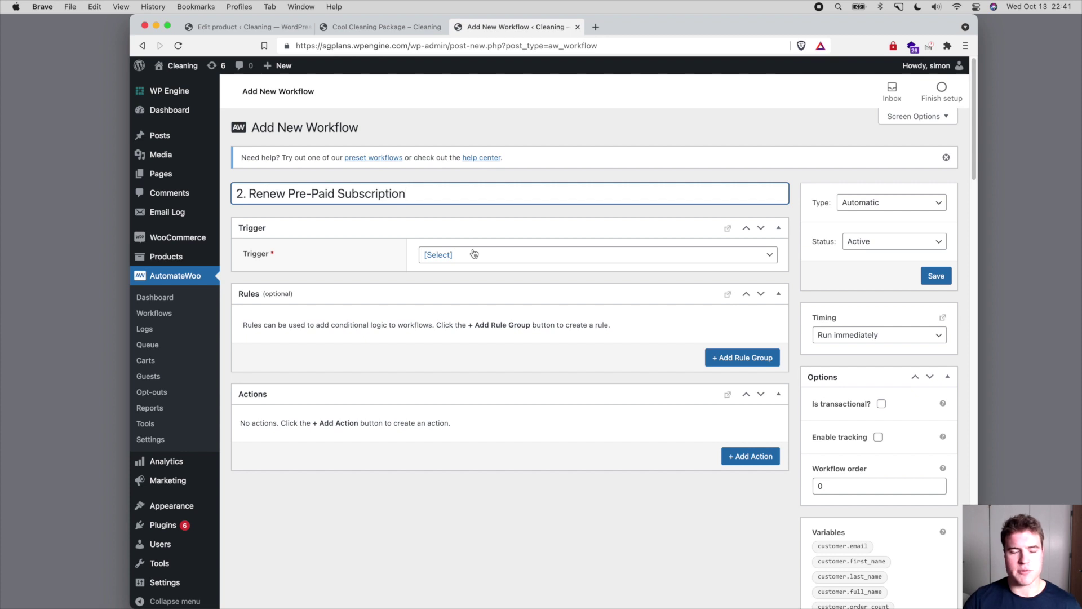
# - Trigger it on Subscription Renewal Payment Complete for Cool Cleaning Package (#528)
pyautogui.click(474, 254)
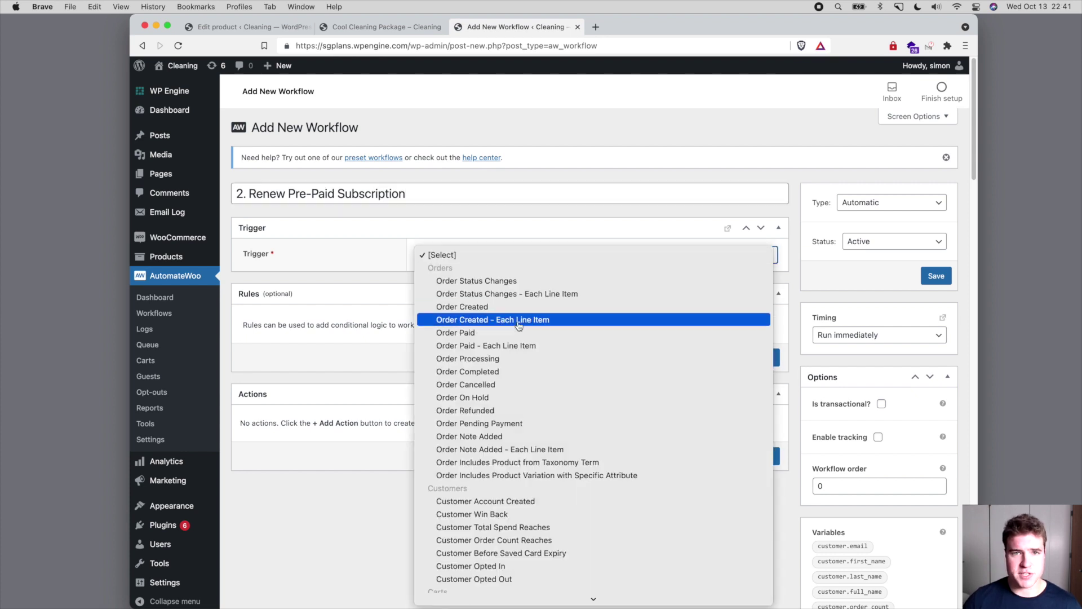
pyautogui.scroll(-3, 523, 335)
pyautogui.scroll(-8, 523, 336)
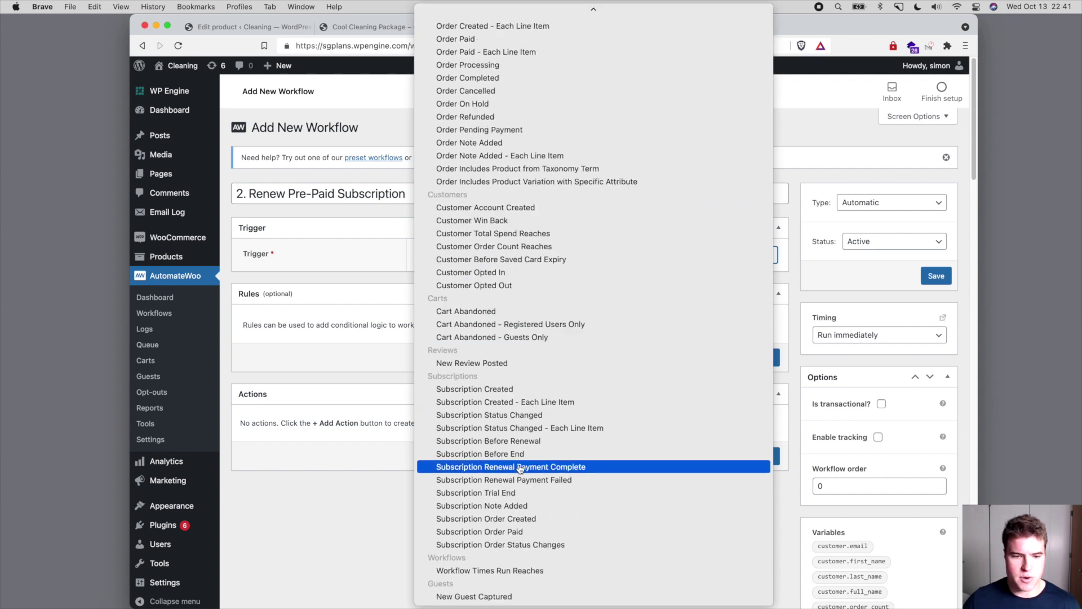
pyautogui.click(519, 467)
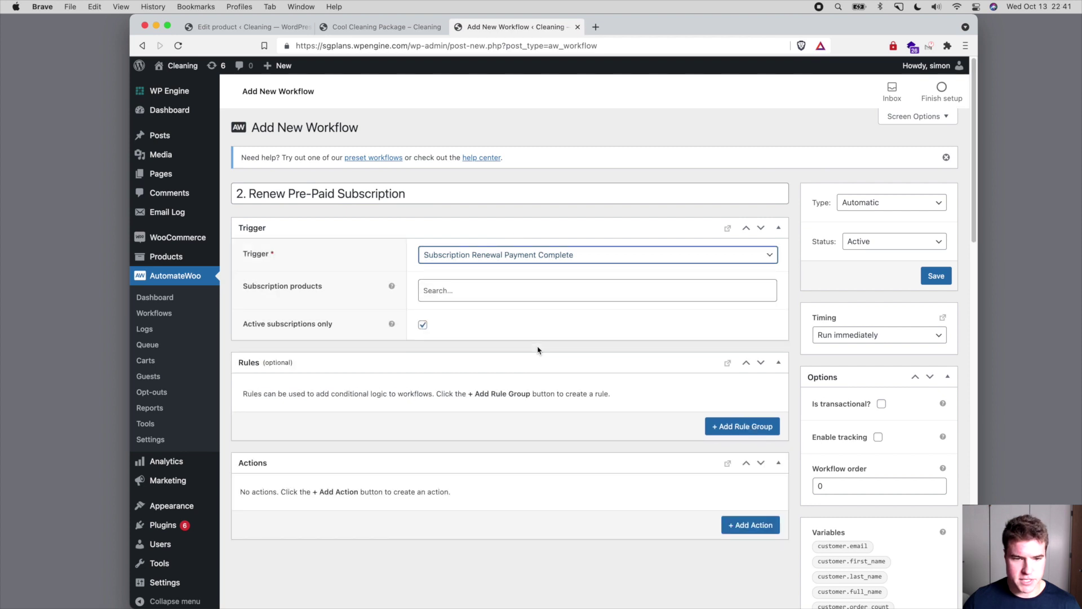
pyautogui.click(478, 285)
pyautogui.write('cool')
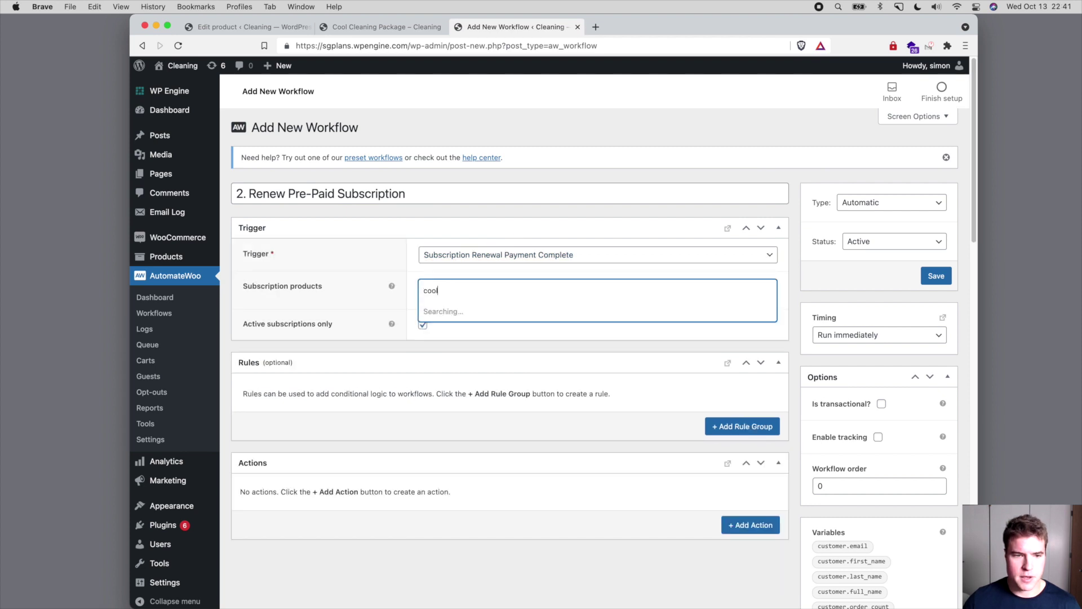
pyautogui.click(476, 311)
pyautogui.scroll(-2, 477, 316)
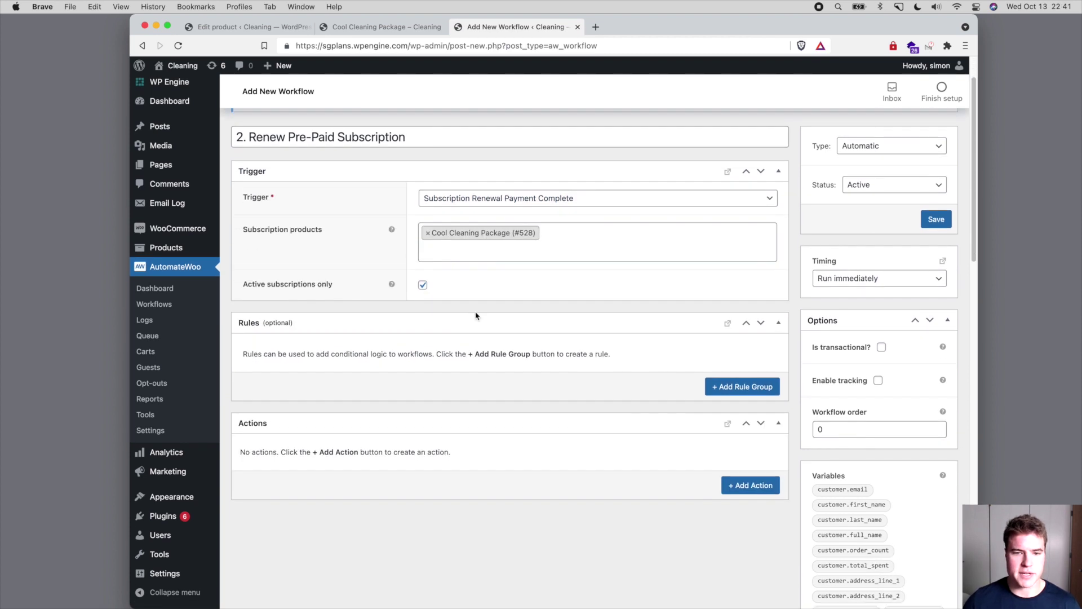
# - Add the rule 'Subscription - Payment Count is a multiple of 12' and a blank action
pyautogui.click(722, 387)
pyautogui.scroll(-1, 479, 328)
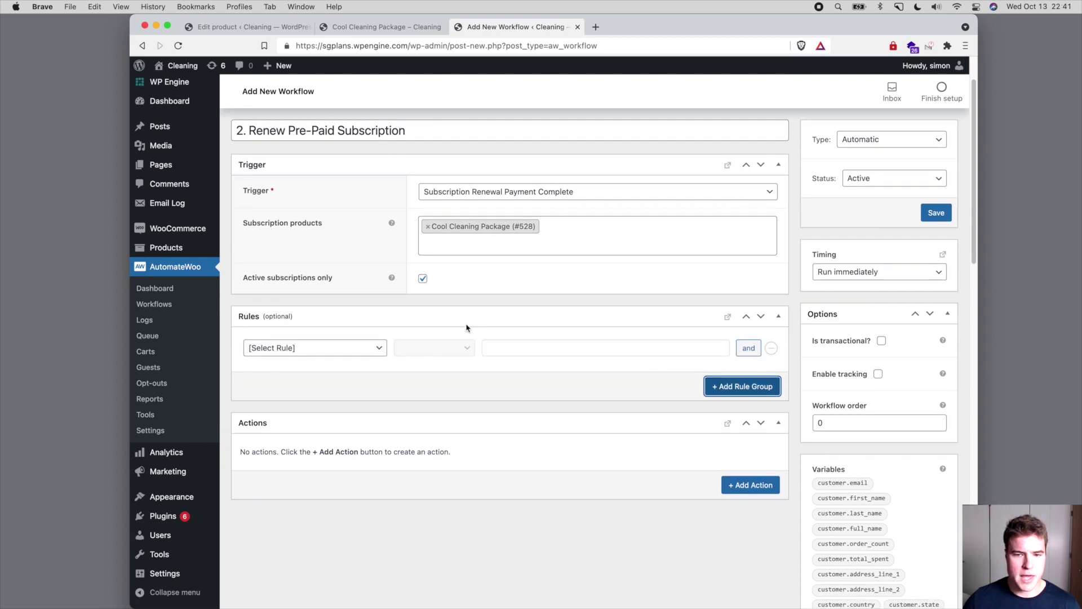
pyautogui.click(350, 341)
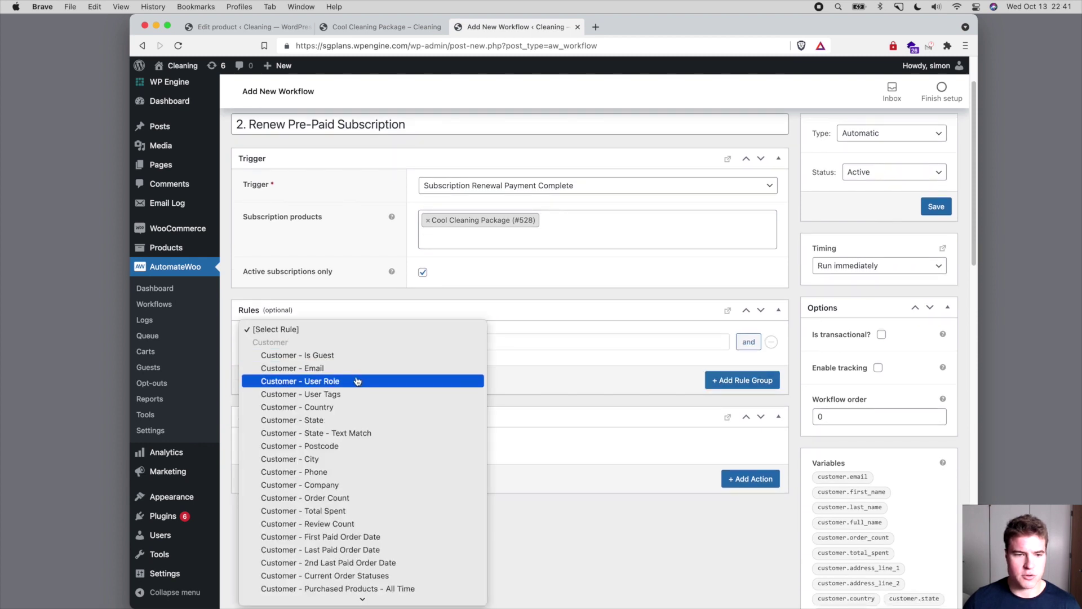
pyautogui.scroll(-15, 356, 380)
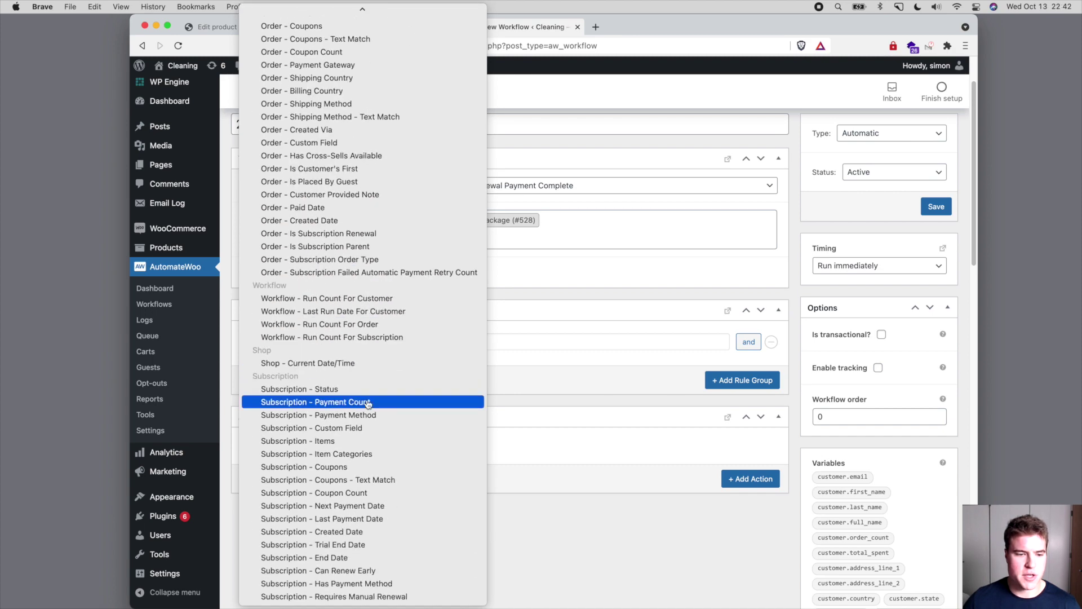
pyautogui.click(362, 402)
pyautogui.click(433, 349)
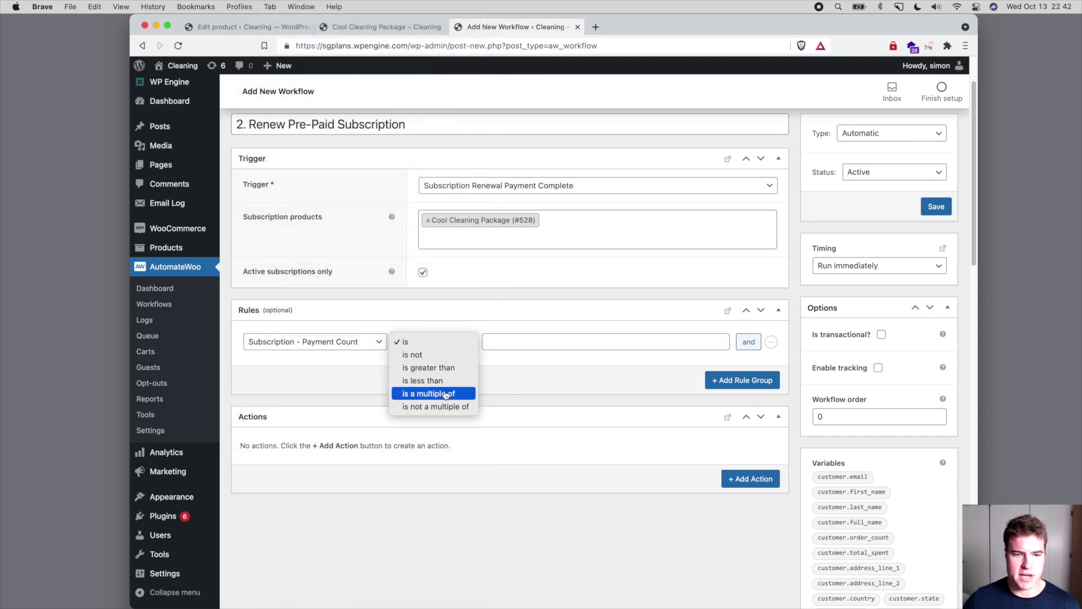
pyautogui.click(446, 392)
pyautogui.click(519, 350)
pyautogui.write('12')
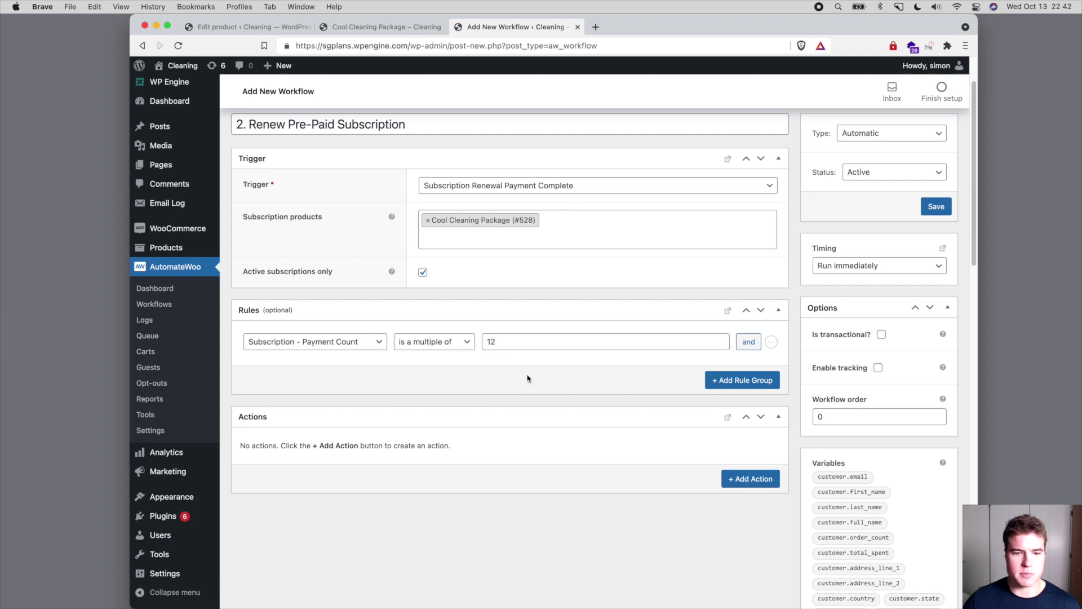
pyautogui.click(527, 377)
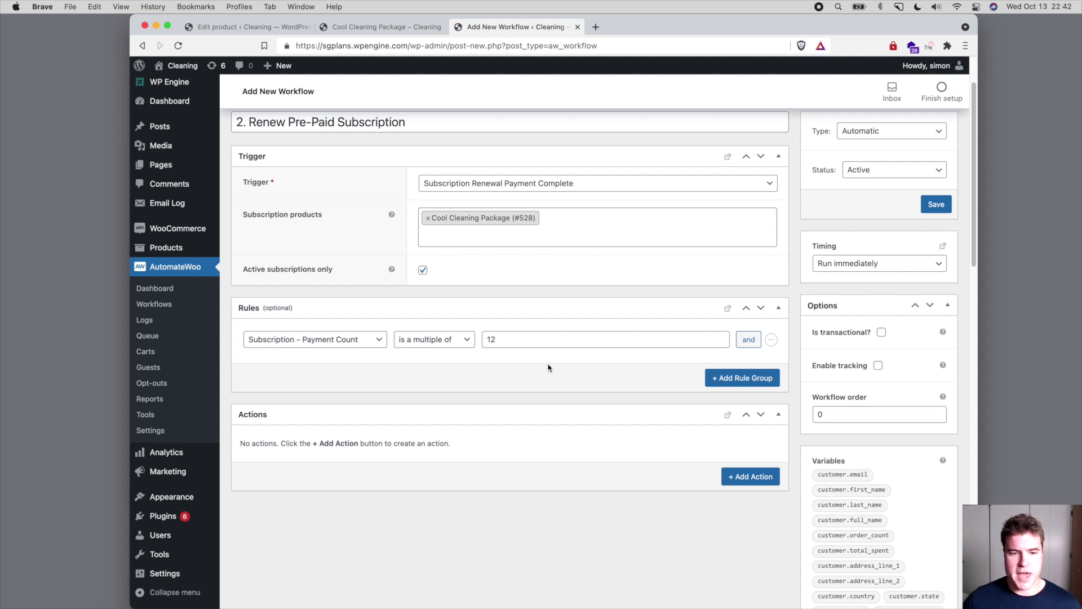
pyautogui.scroll(-1, 547, 397)
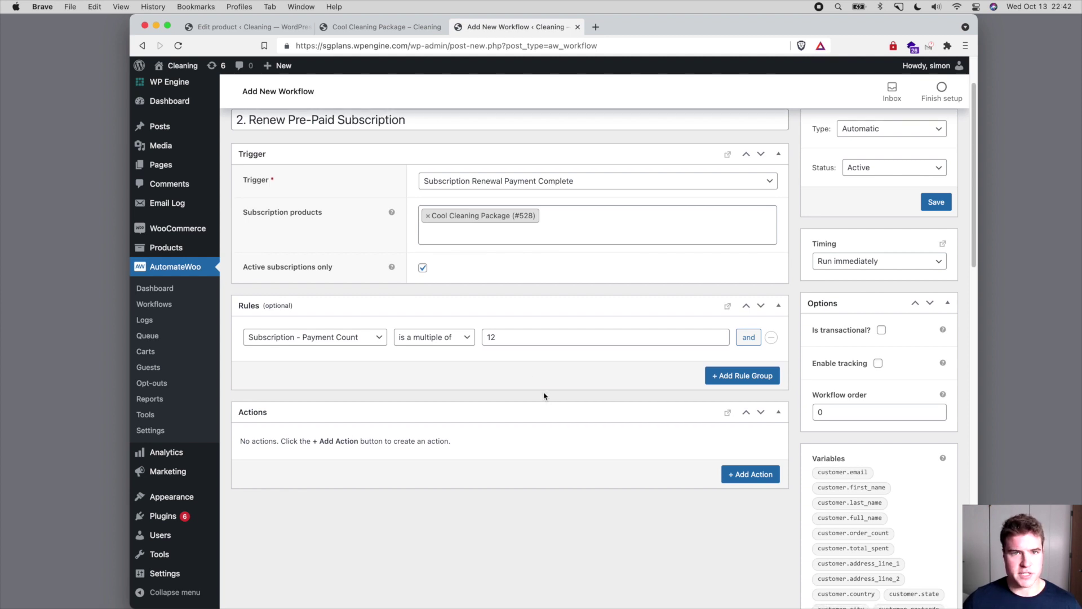
pyautogui.click(739, 475)
# - Make the first action an Update Schedule action
pyautogui.scroll(-3, 586, 428)
pyautogui.click(521, 366)
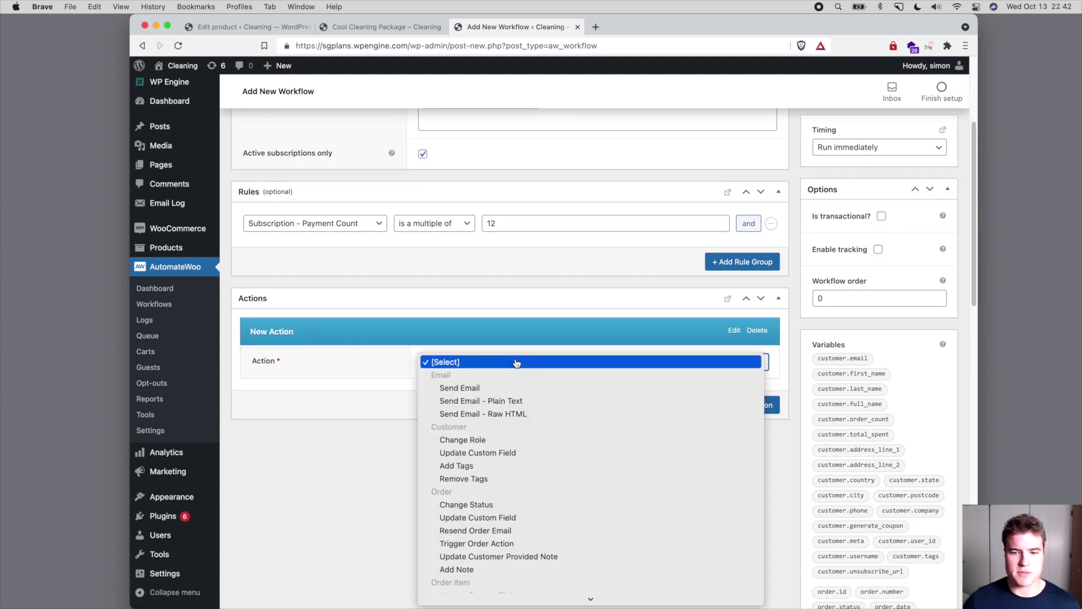
pyautogui.scroll(-5, 533, 402)
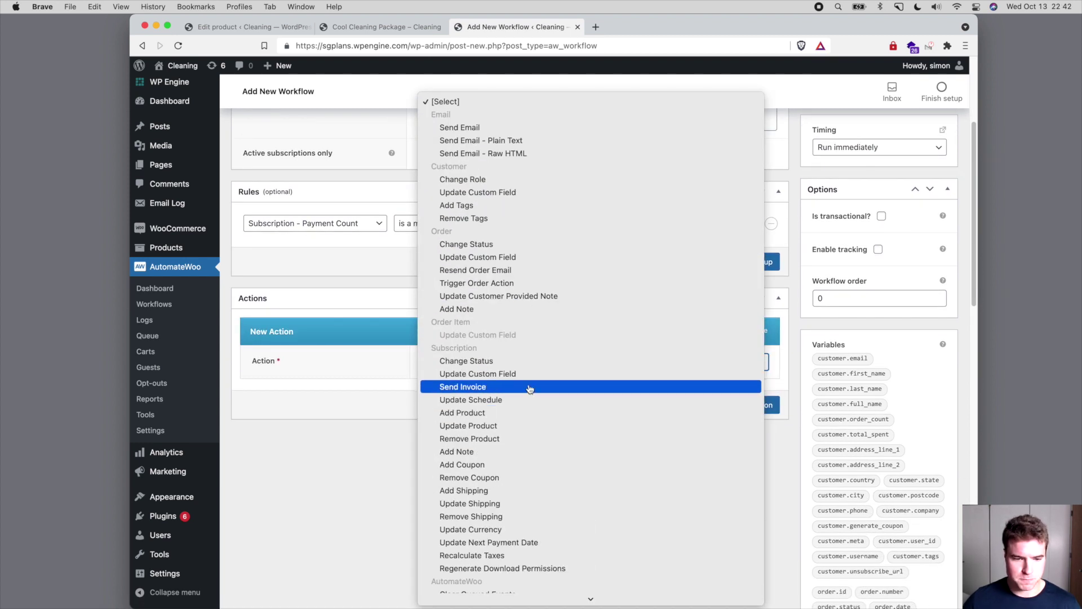
pyautogui.click(528, 400)
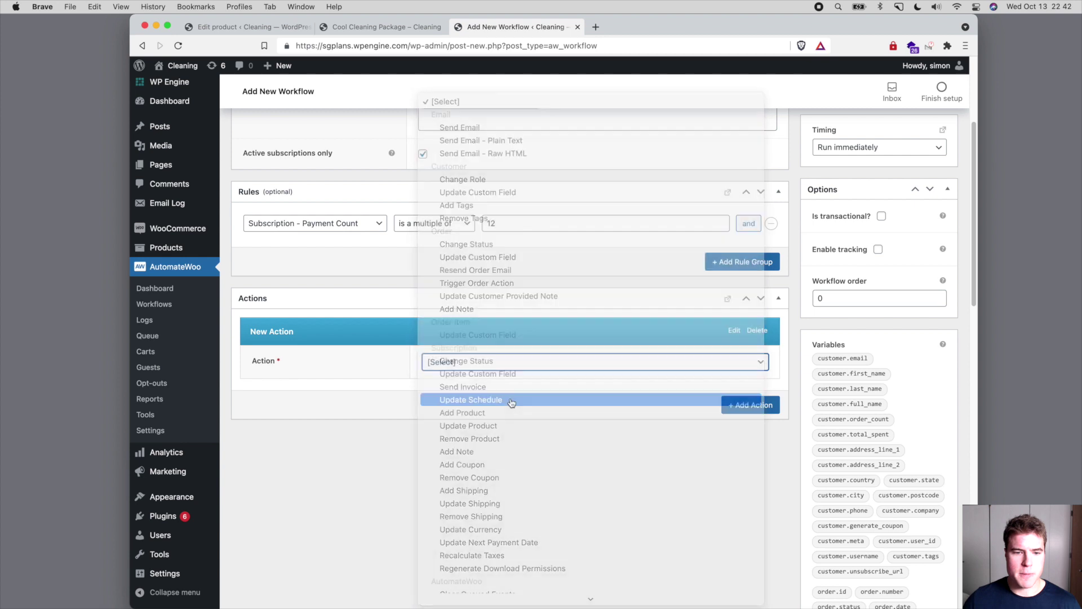
pyautogui.scroll(-1, 450, 403)
pyautogui.scroll(-2, 451, 403)
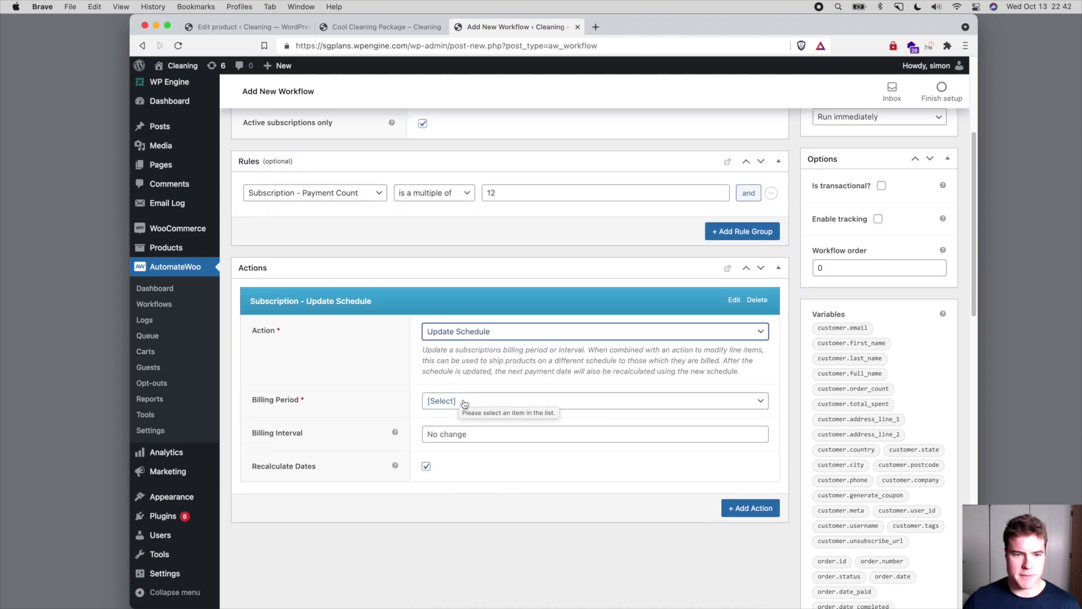
# - Schedule it every 1 year without recalculating dates, and add a second blank action
pyautogui.click(465, 404)
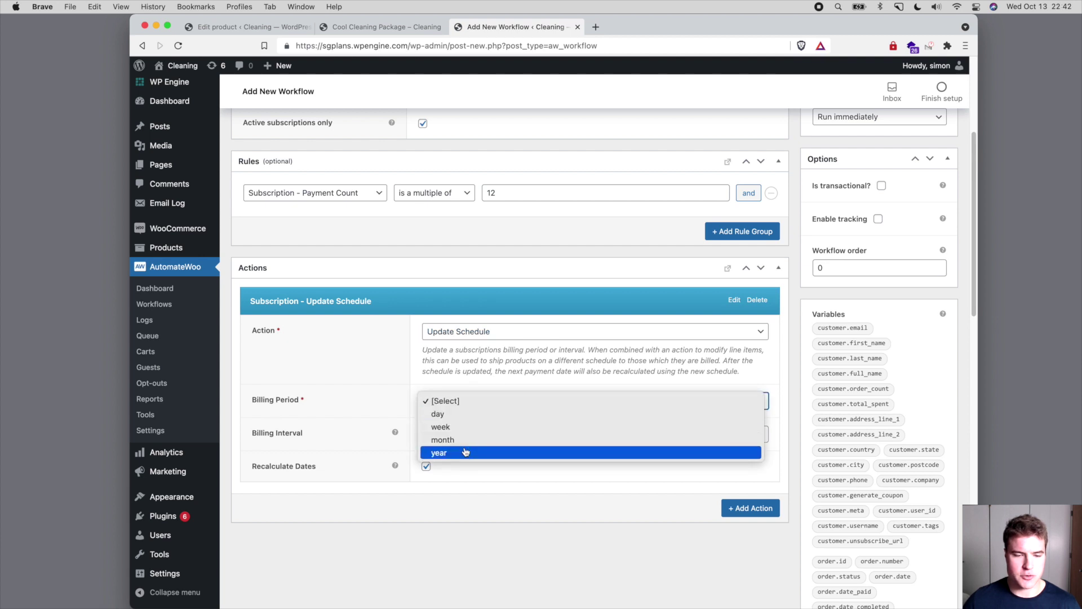
pyautogui.click(465, 452)
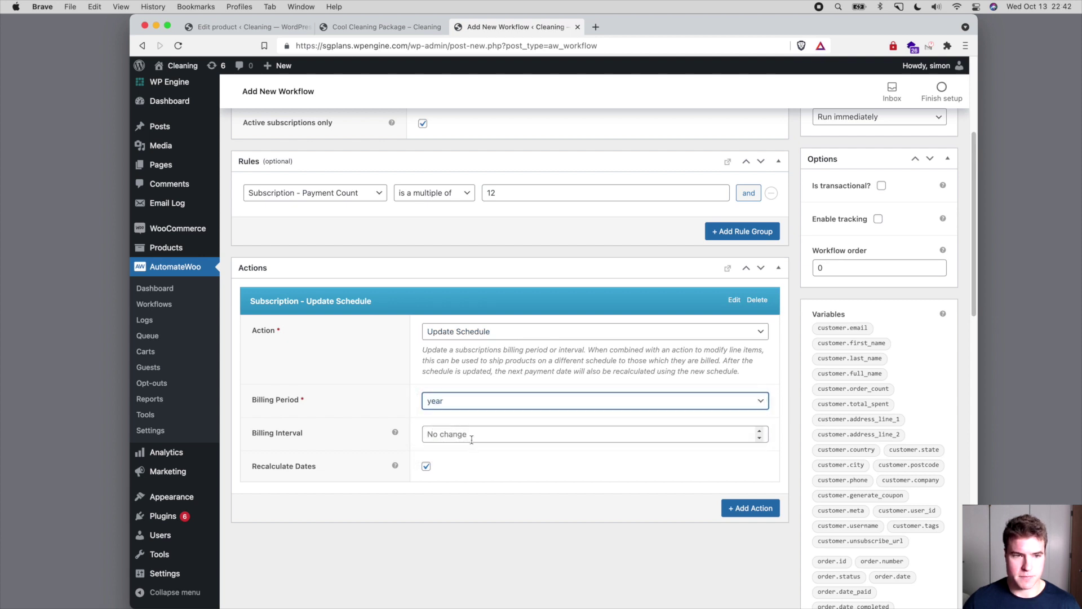
pyautogui.click(472, 439)
pyautogui.write('1')
pyautogui.click(476, 471)
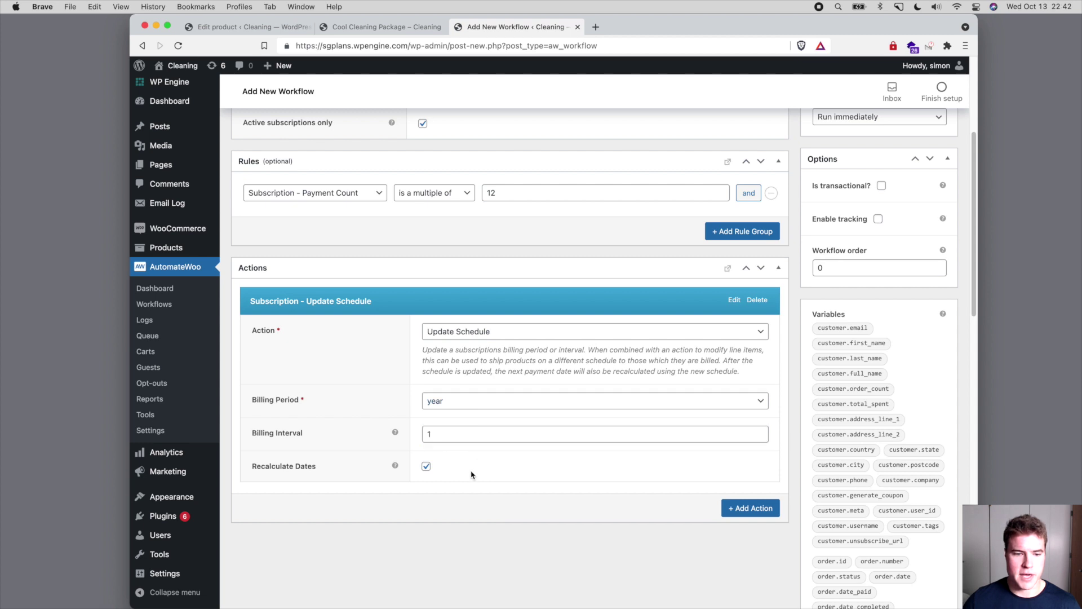
pyautogui.click(426, 466)
pyautogui.click(724, 510)
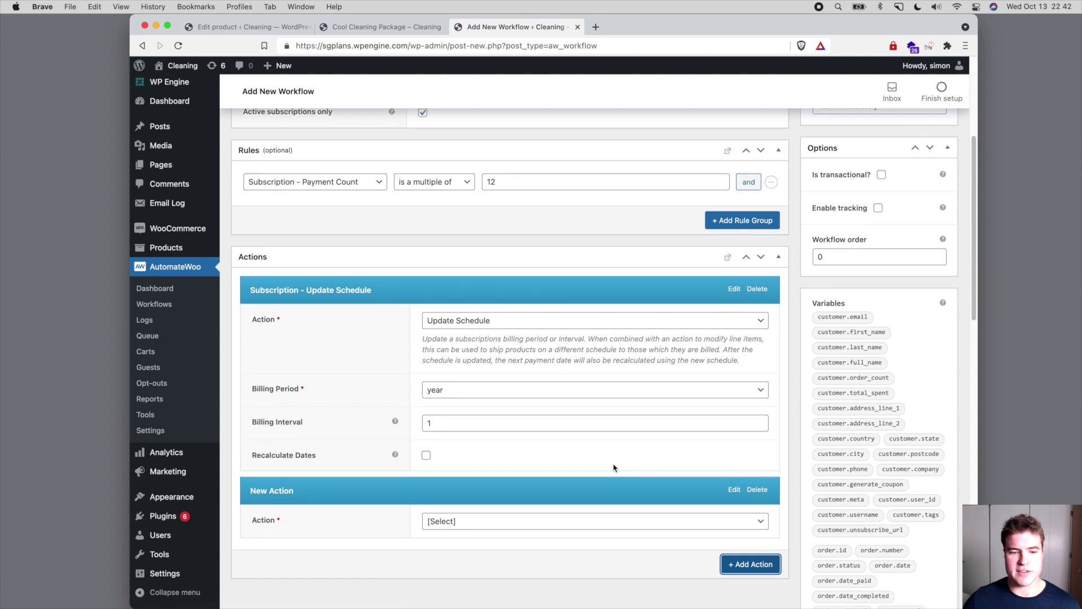
pyautogui.scroll(-3, 610, 463)
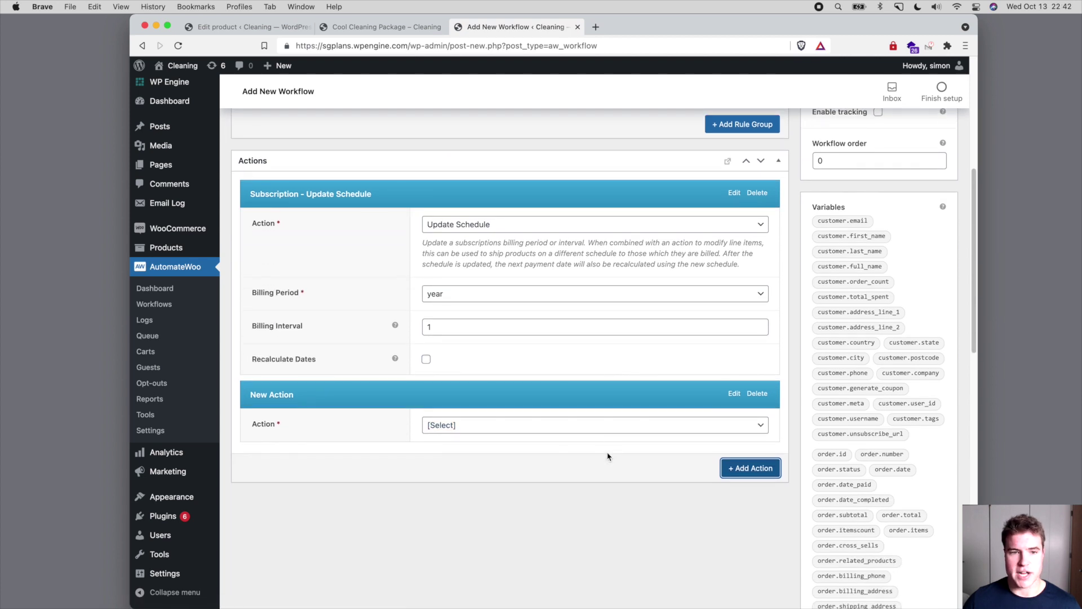
# - Make the second action Update Product with Cool Cleaning Package as the product
pyautogui.click(582, 434)
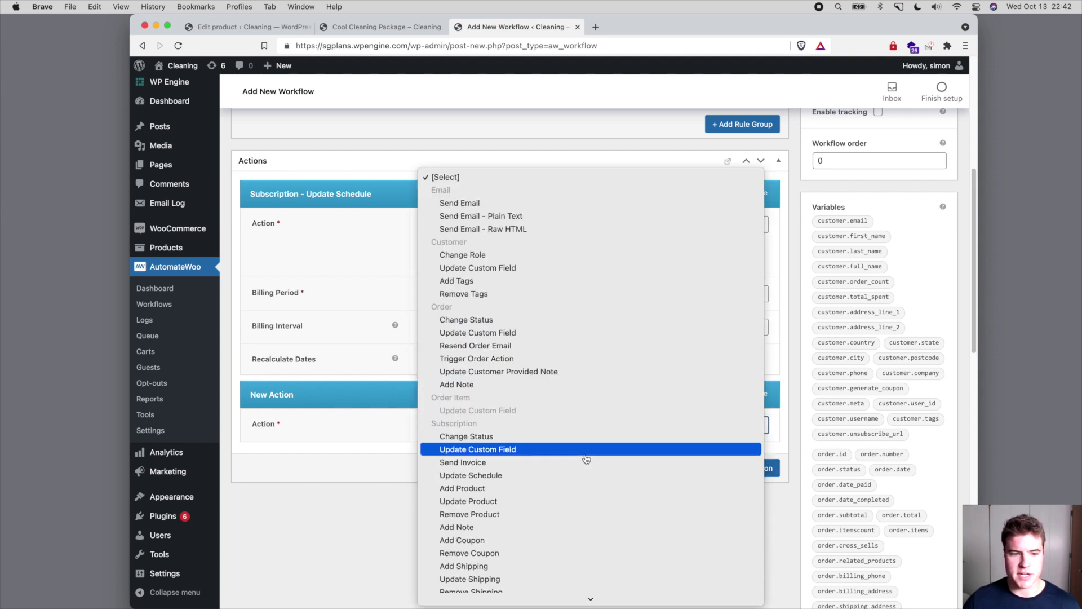
pyautogui.scroll(-2, 586, 458)
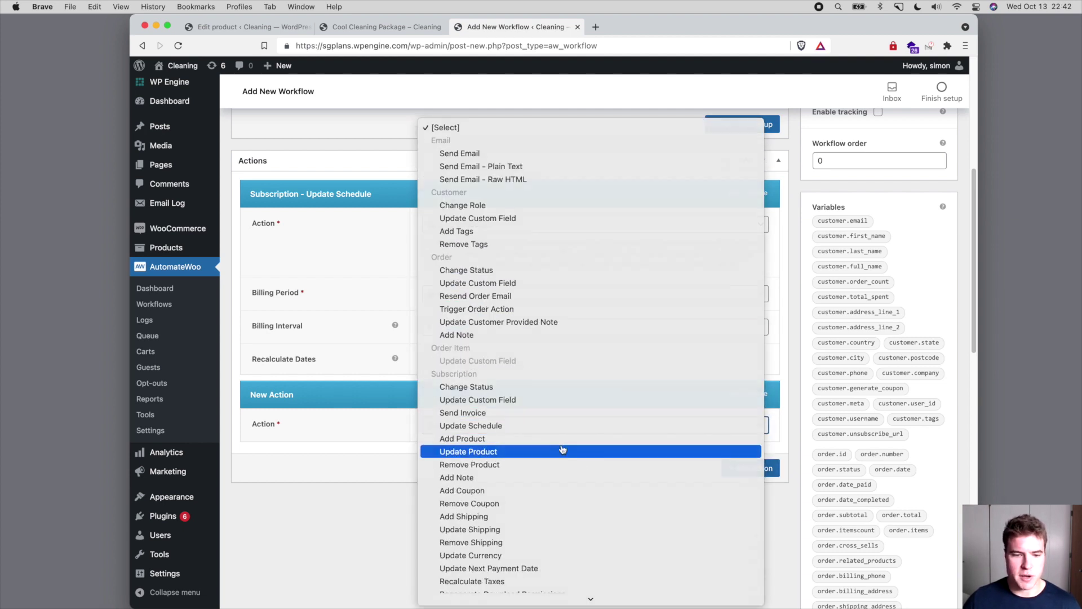
pyautogui.click(561, 449)
pyautogui.scroll(-1, 519, 442)
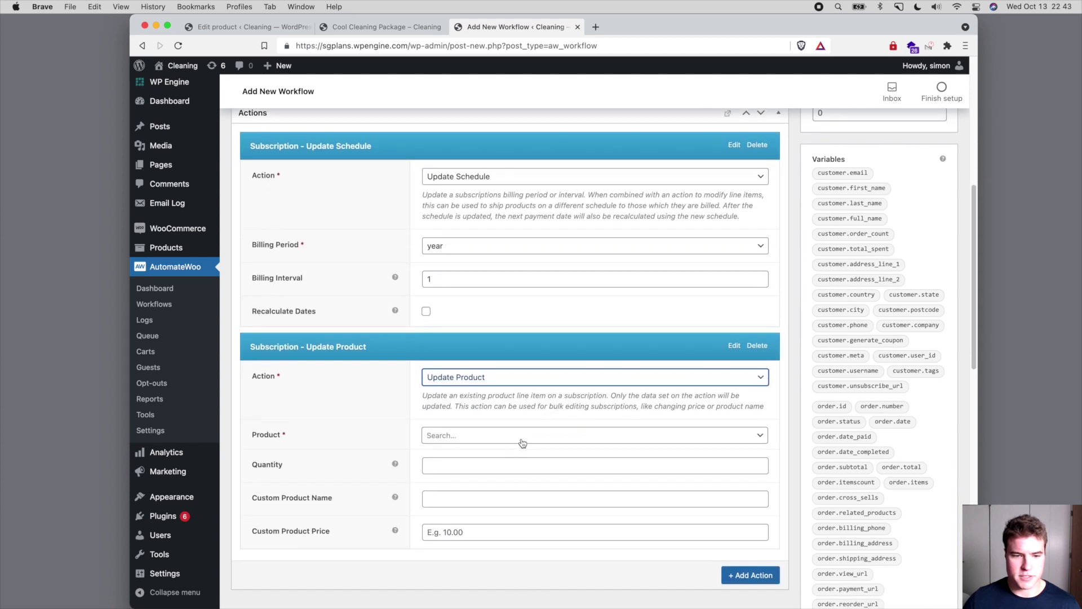
pyautogui.click(509, 437)
pyautogui.write('cool')
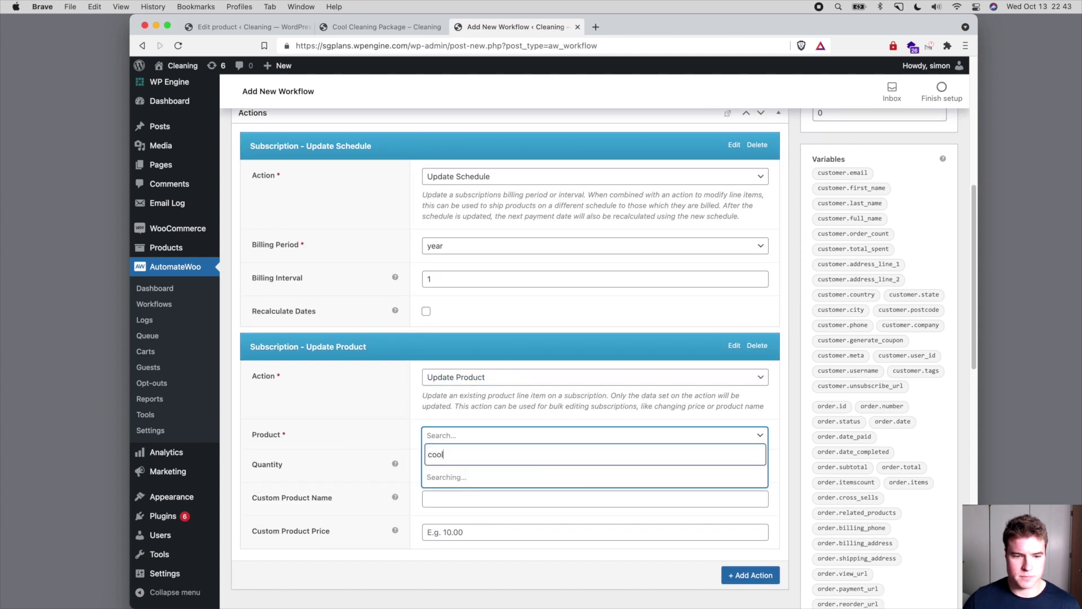
pyautogui.click(484, 476)
# - Give Cool Cleaning Package a custom price of 120.00 in that action
pyautogui.scroll(-1, 458, 494)
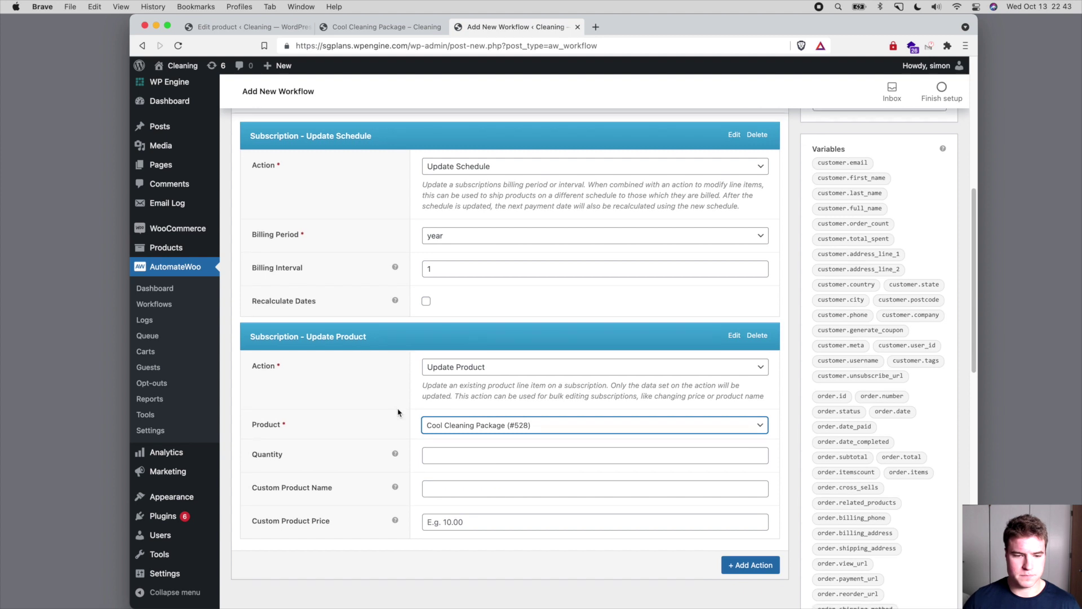
pyautogui.click(458, 493)
pyautogui.write('120')
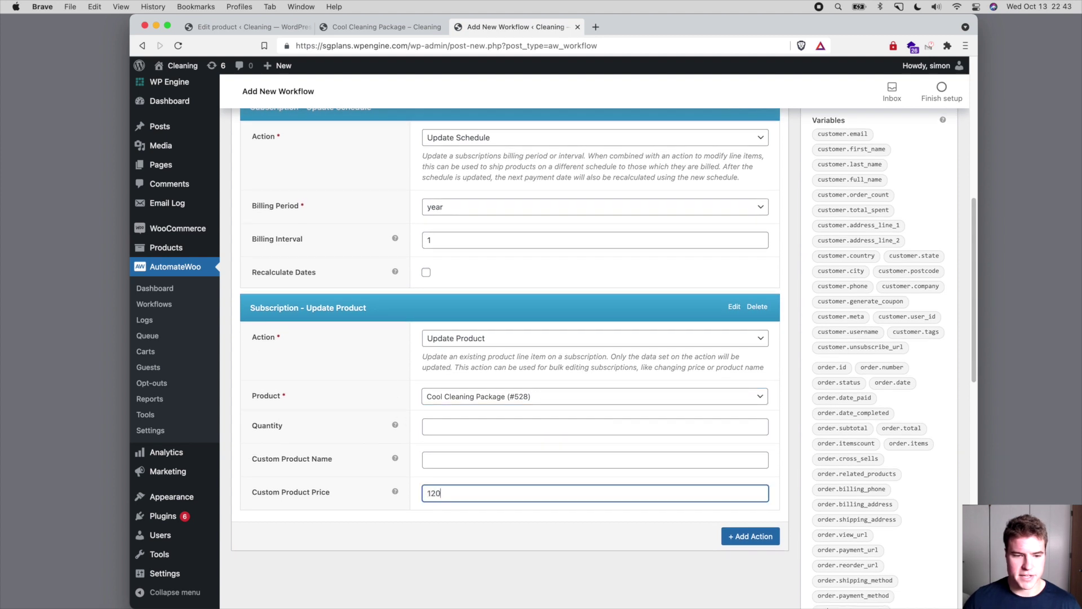
pyautogui.write('.00')
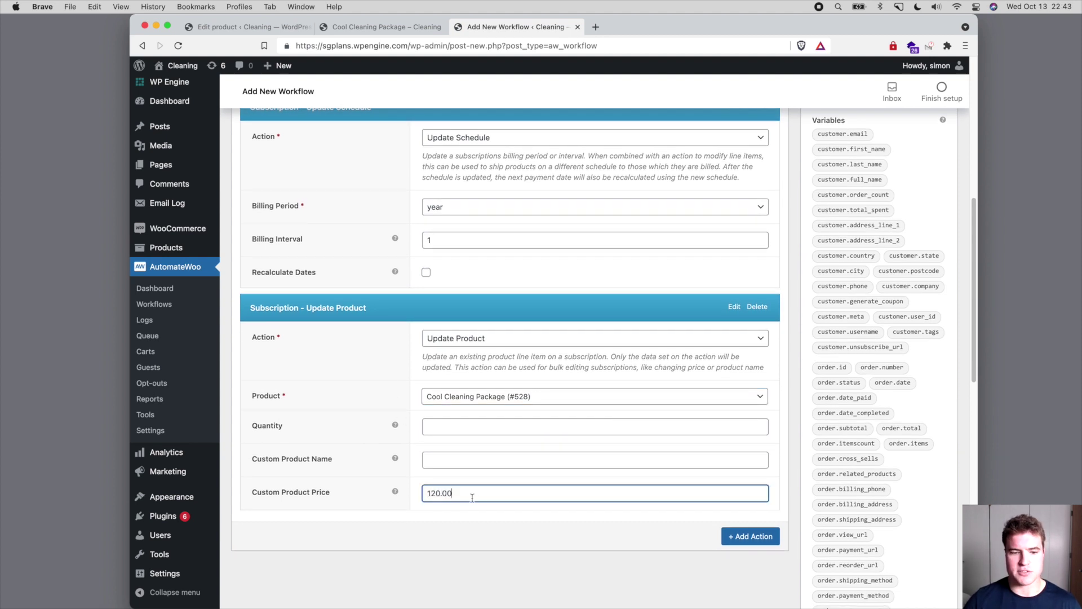
pyautogui.scroll(2, 474, 496)
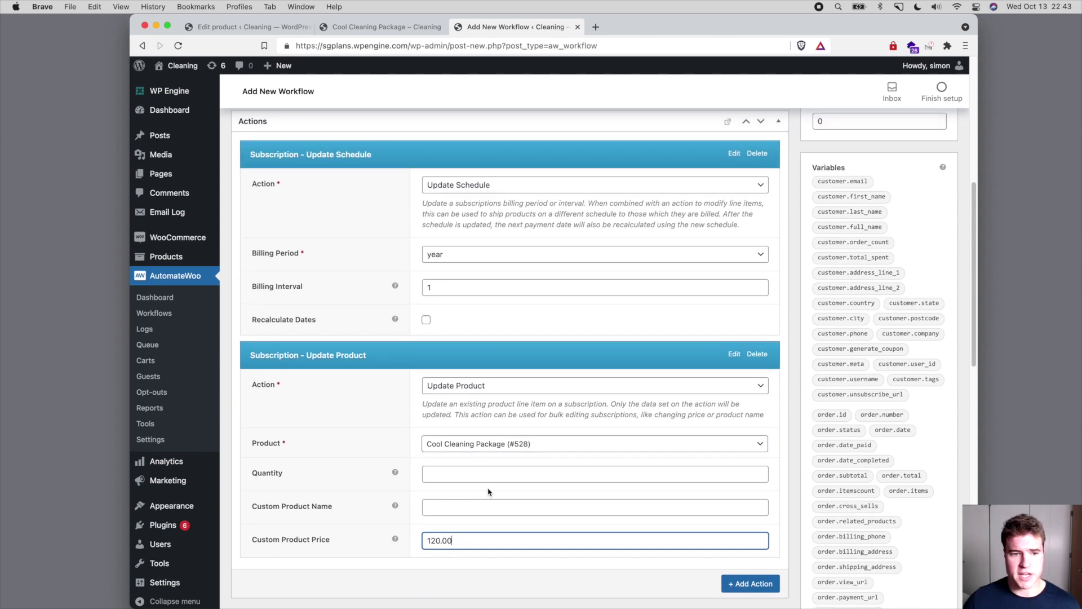
pyautogui.scroll(2, 489, 484)
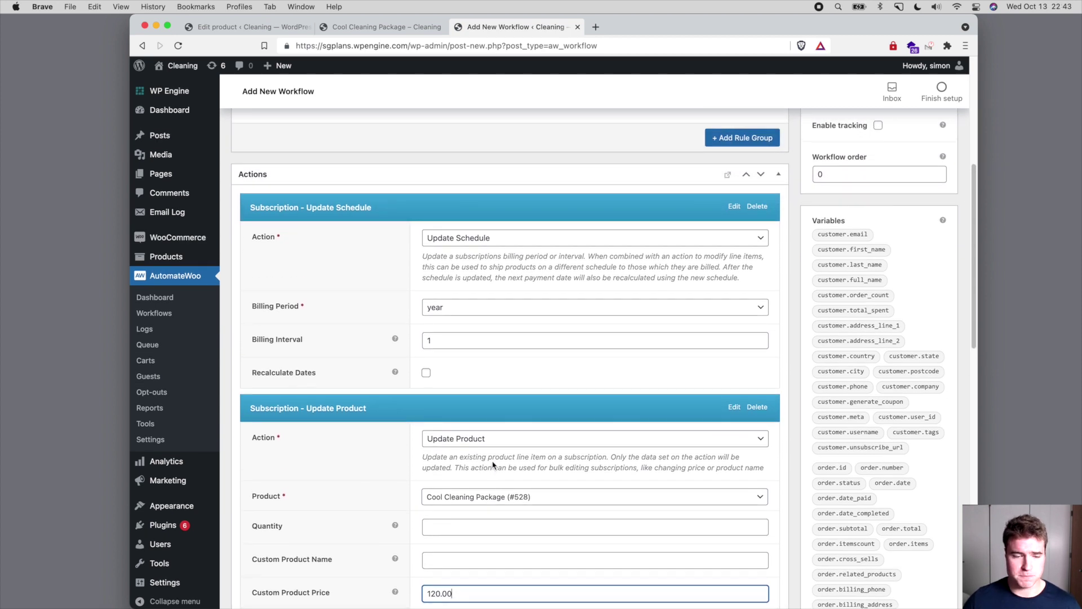
pyautogui.scroll(10, 492, 464)
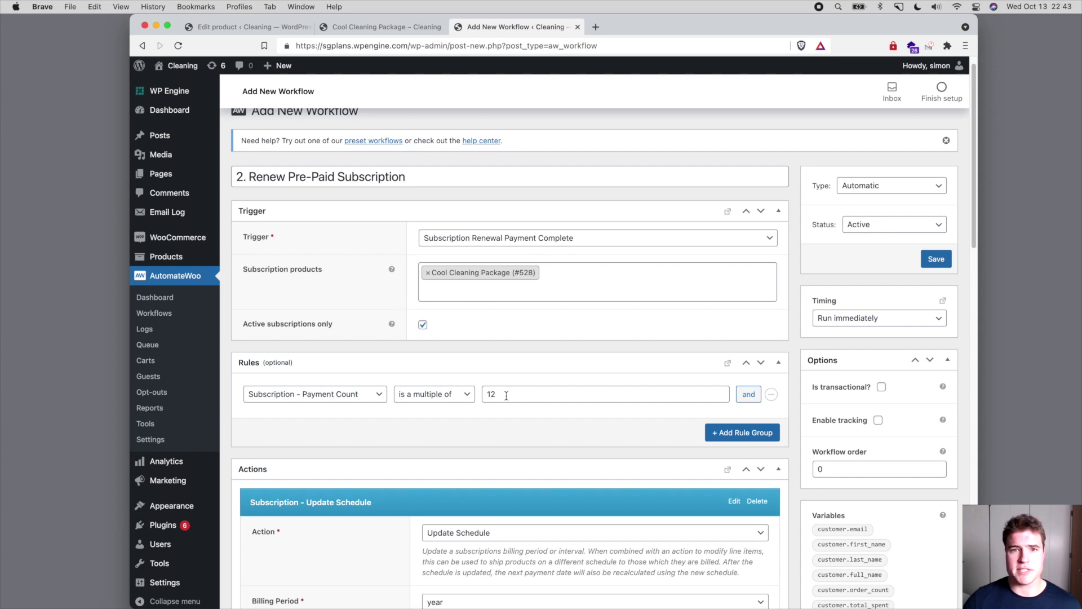
# - Save the renewal workflow and start a new workflow titled '3. Resume Pre-Paid Term'
pyautogui.click(941, 258)
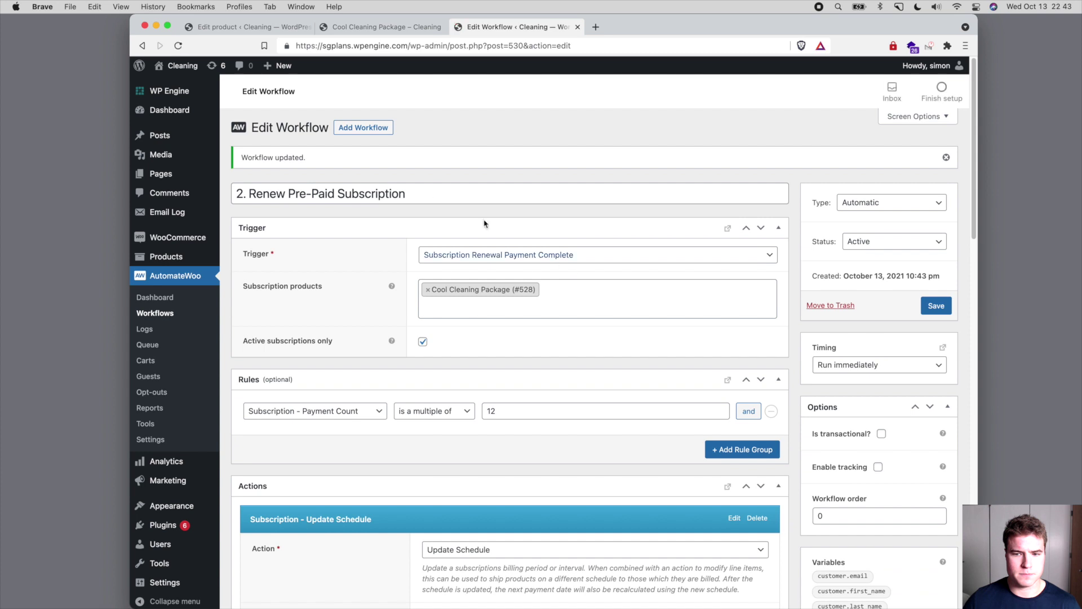
pyautogui.click(392, 130)
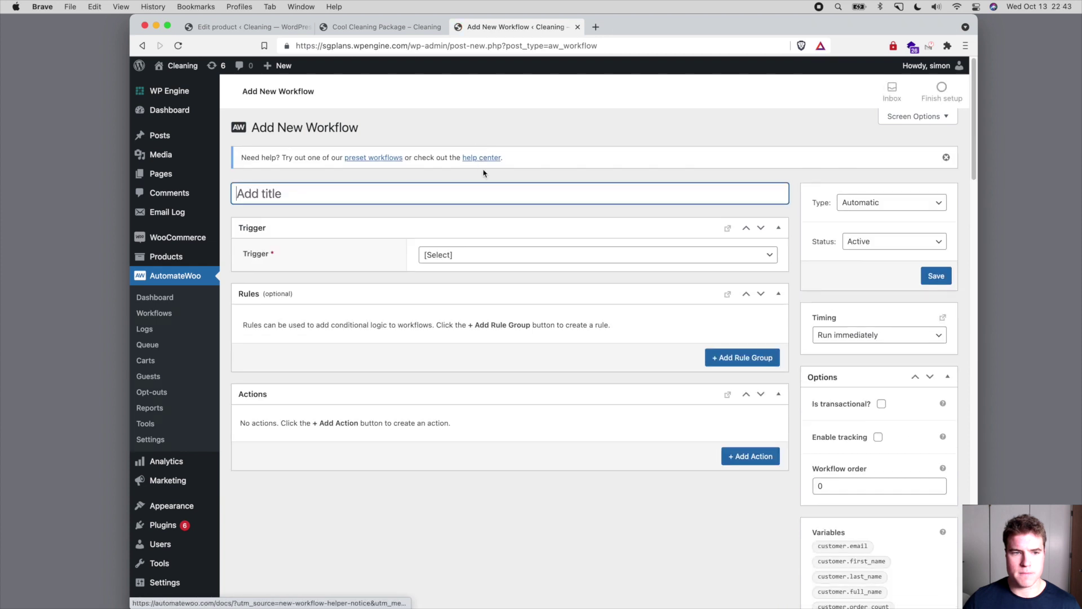
pyautogui.write('3. REn')
pyautogui.press('BackSpace')
pyautogui.press('BackSpace')
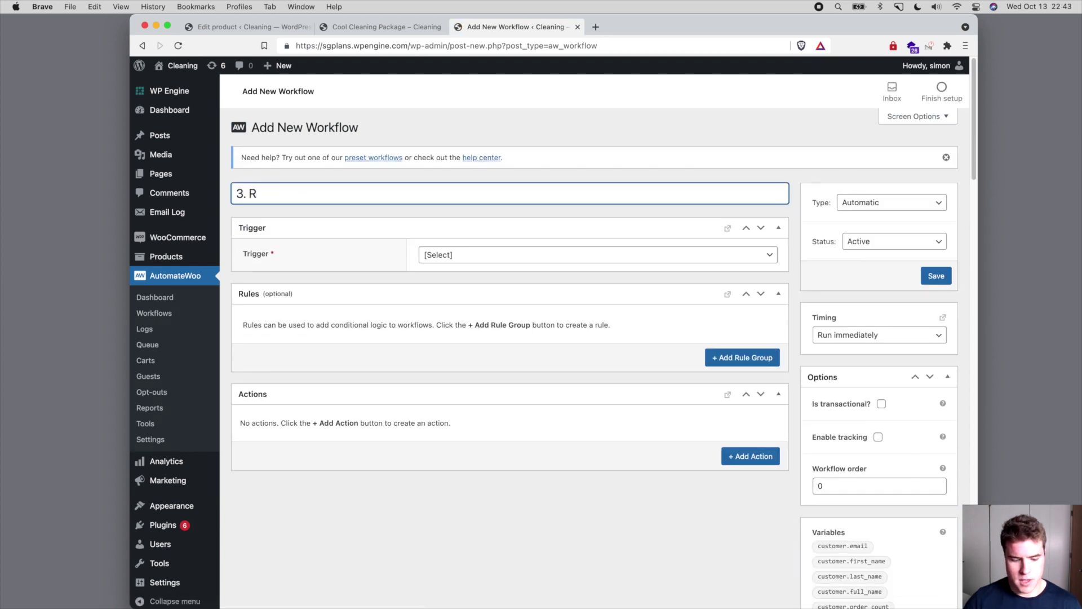
pyautogui.write('esume Pre-Paid Term')
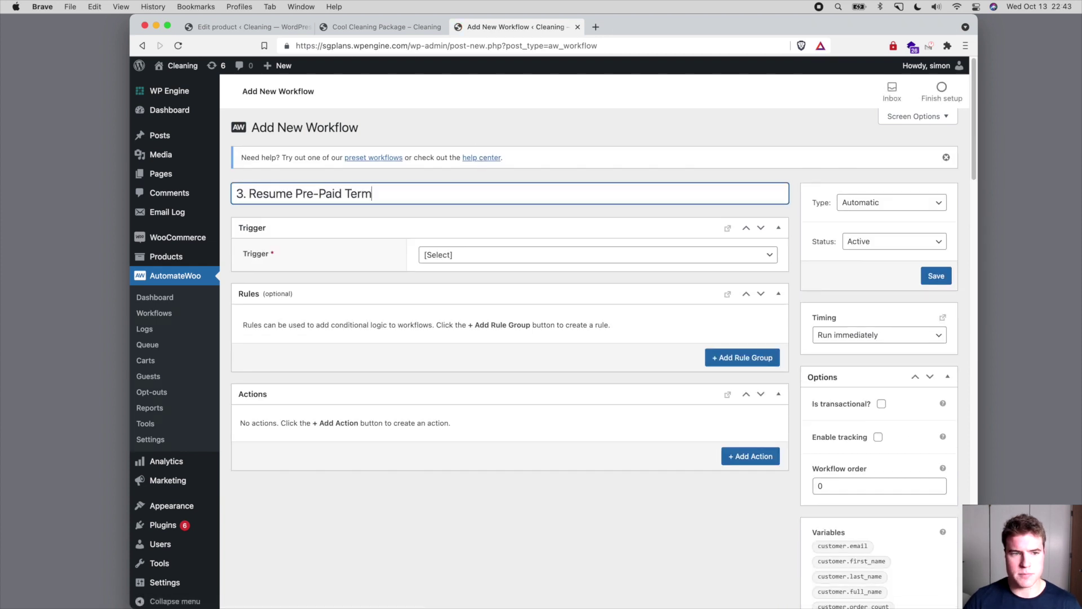
# - Trigger it on Subscription Renewal Payment Complete, limited to Cool Cleaning Package
pyautogui.click(502, 254)
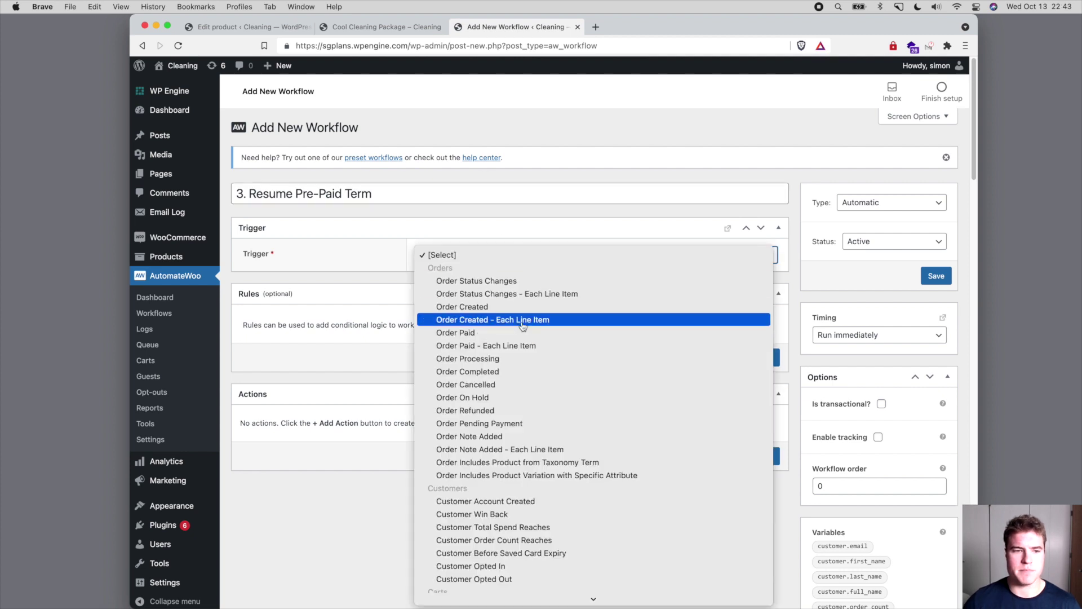
pyautogui.scroll(-4, 518, 321)
pyautogui.scroll(-6, 522, 325)
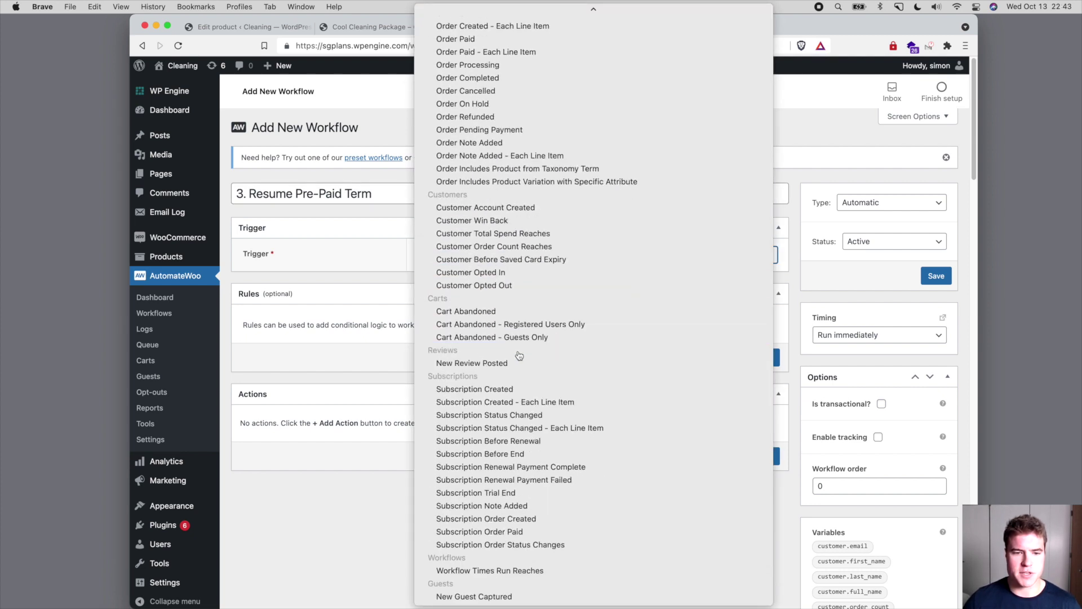
pyautogui.click(517, 467)
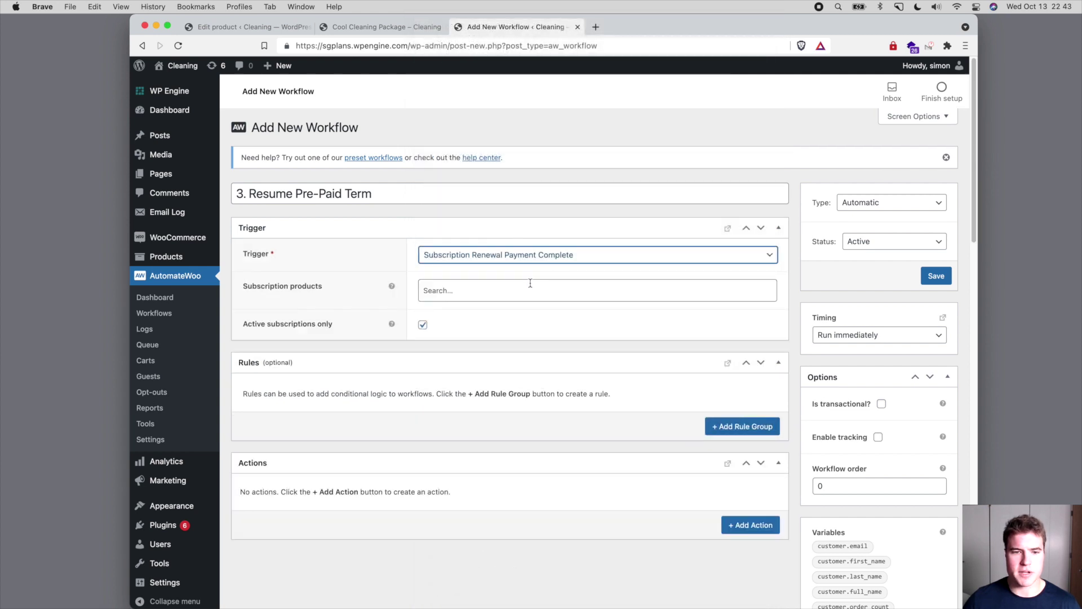
pyautogui.click(530, 284)
pyautogui.write('cool')
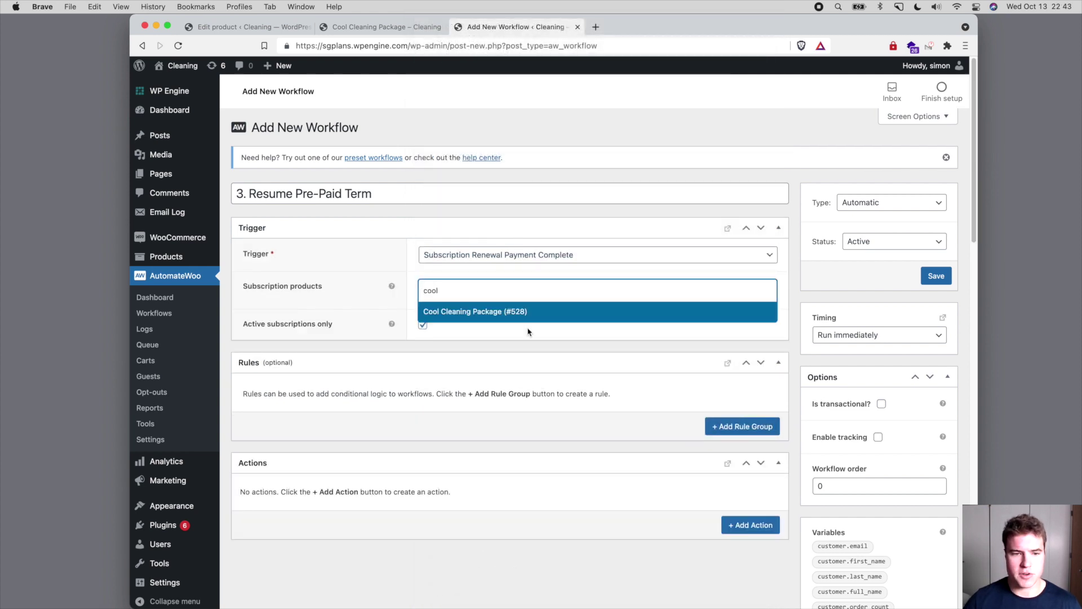
pyautogui.click(521, 312)
pyautogui.scroll(-2, 522, 314)
# - Add a rule: Subscription - Payment Count is 13
pyautogui.click(711, 384)
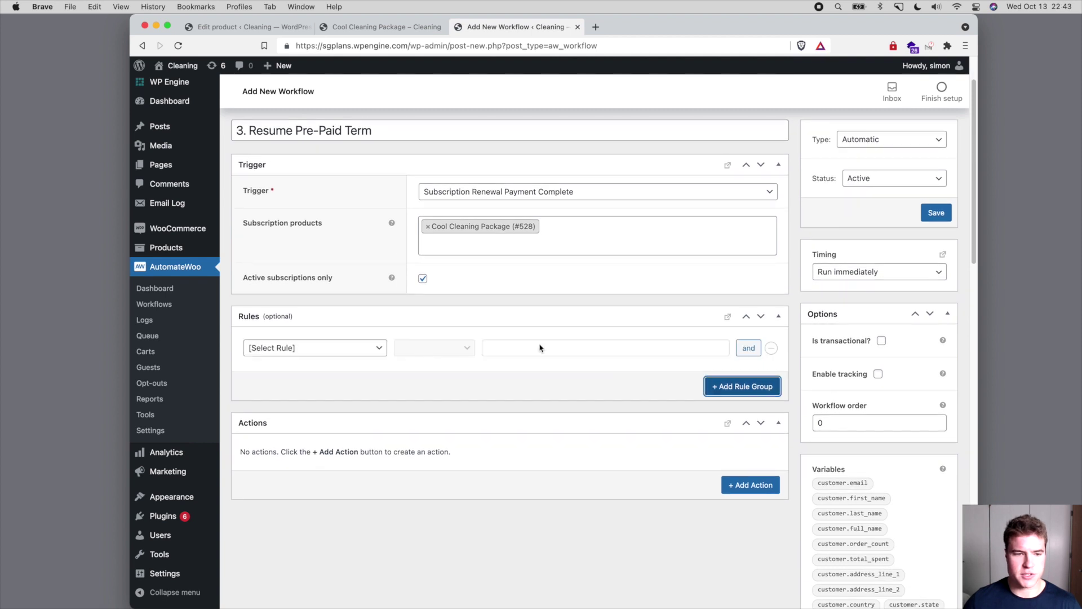
pyautogui.scroll(-2, 374, 289)
pyautogui.click(373, 299)
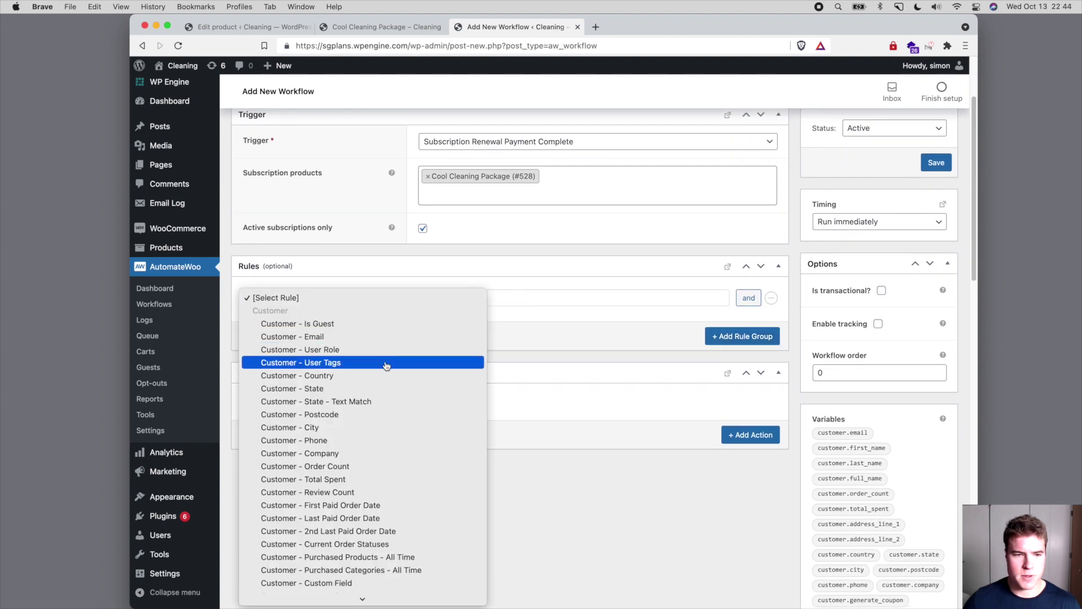
pyautogui.scroll(-10, 385, 362)
pyautogui.scroll(-8, 384, 363)
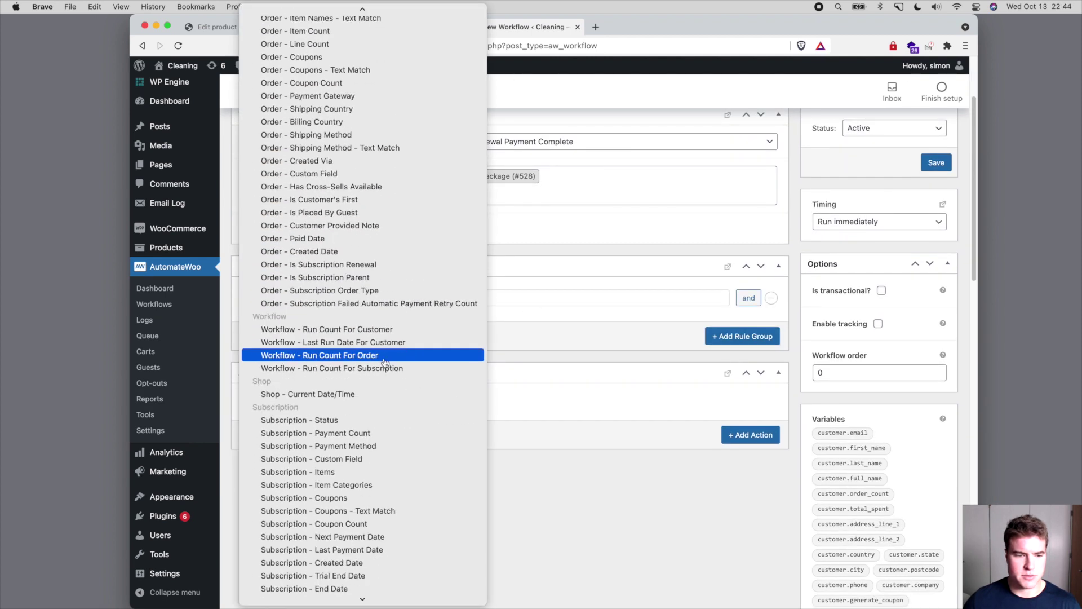
pyautogui.click(412, 402)
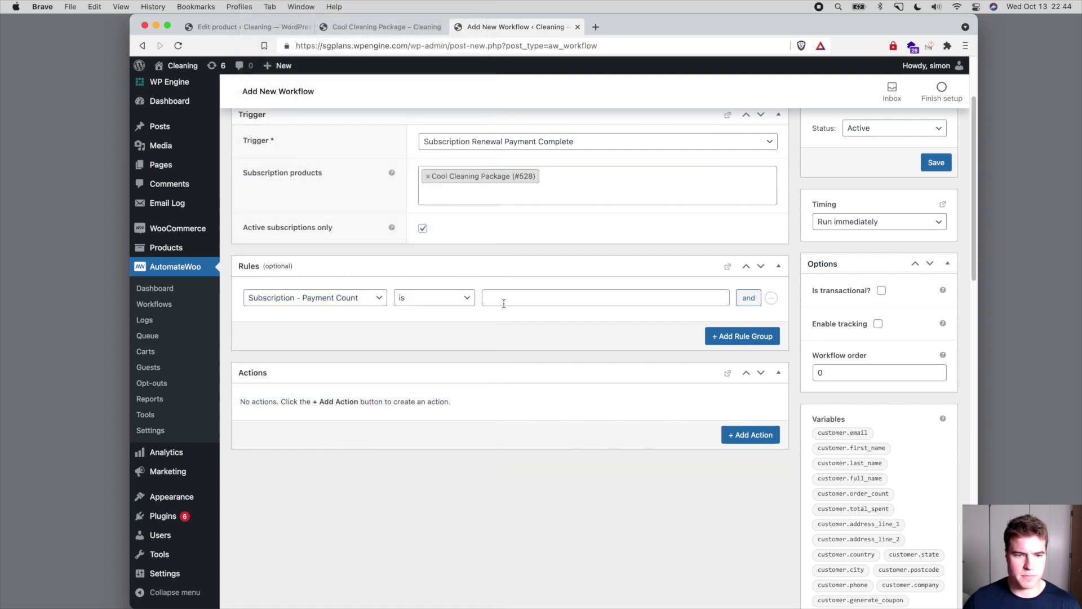
pyautogui.click(503, 299)
pyautogui.write('13')
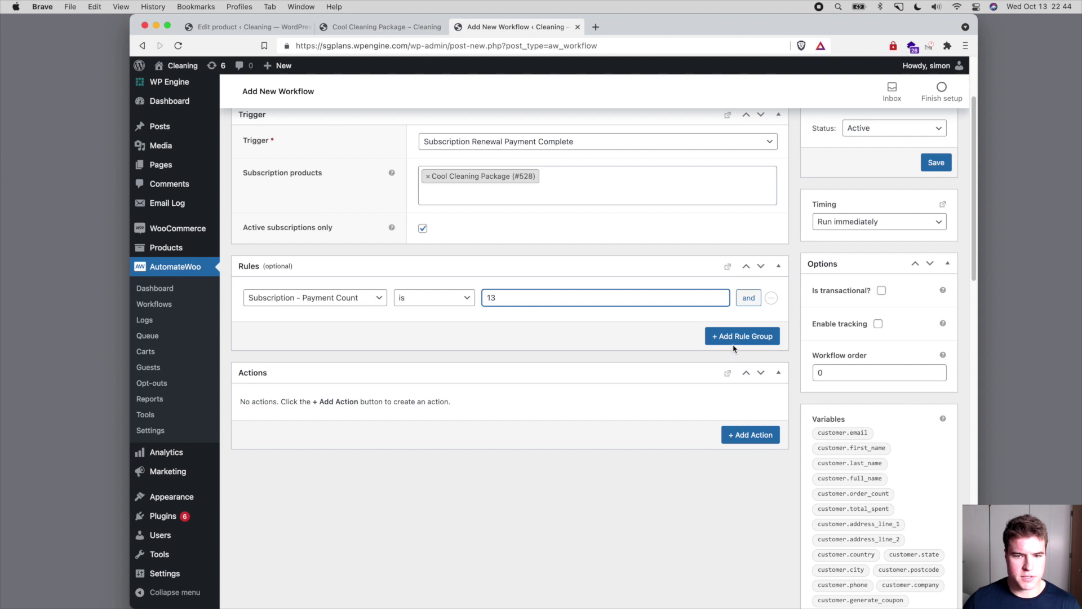
# - Add an OR rule group: Subscription - Payment Count is 25
pyautogui.click(733, 343)
pyautogui.click(370, 351)
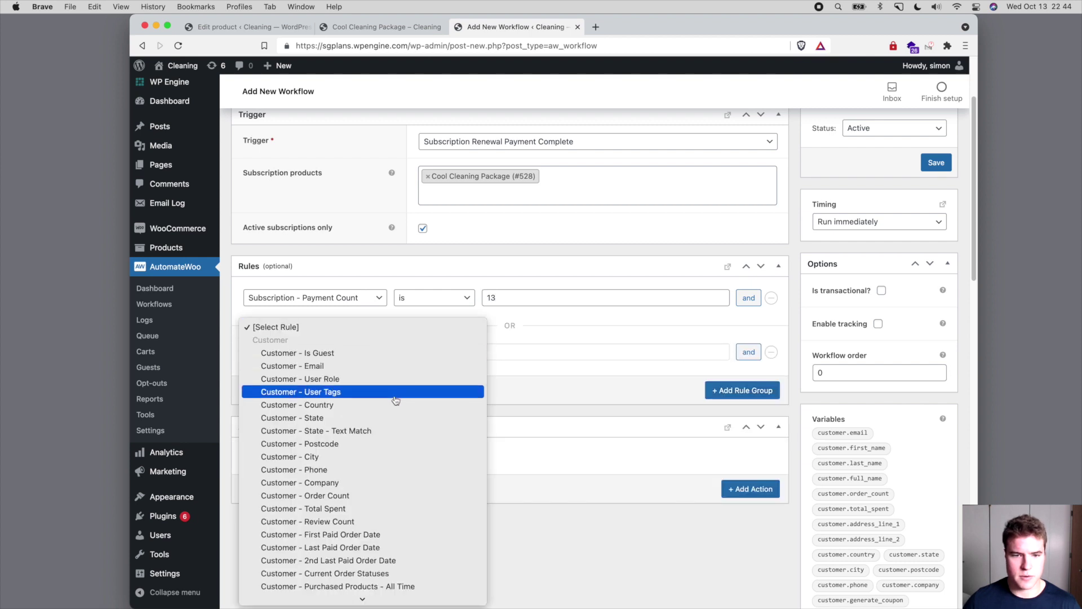
pyautogui.scroll(-15, 392, 397)
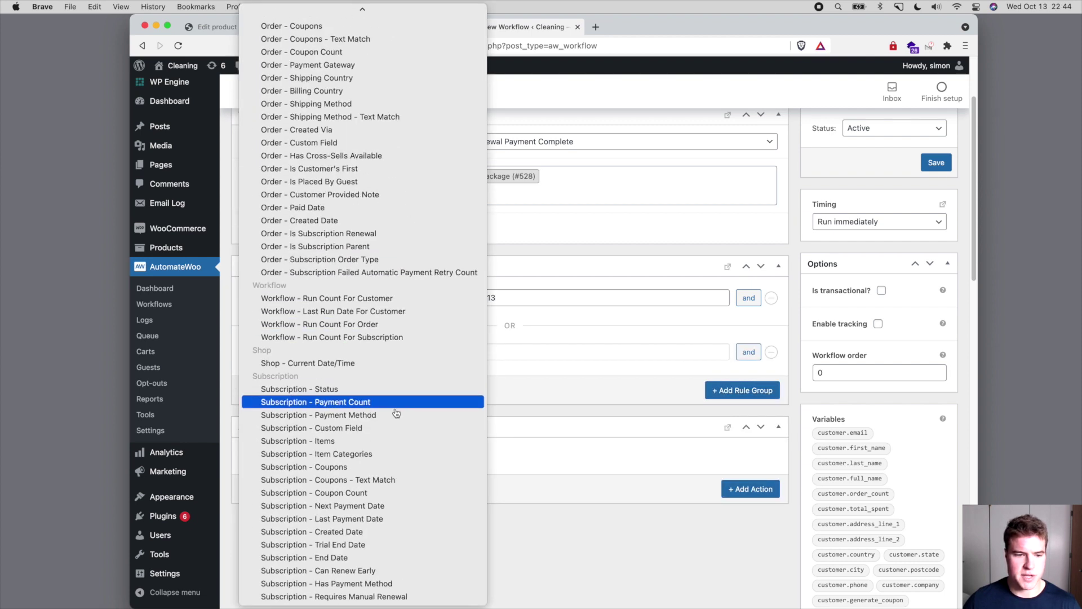
pyautogui.click(394, 414)
pyautogui.click(370, 354)
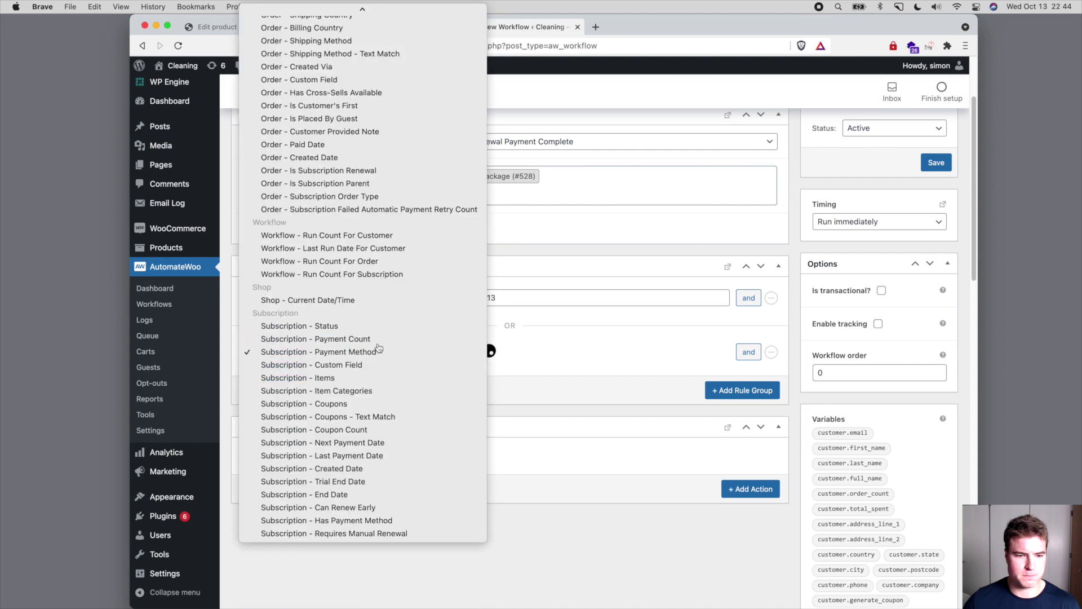
pyautogui.click(338, 348)
pyautogui.click(536, 353)
pyautogui.write('25')
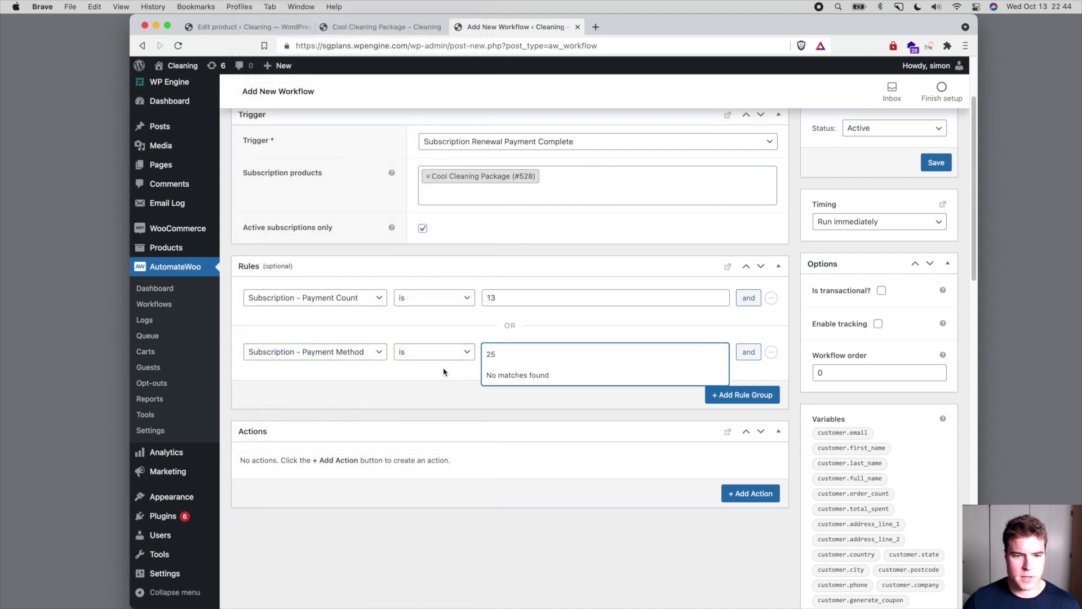
pyautogui.click(432, 375)
pyautogui.click(374, 355)
pyautogui.click(371, 339)
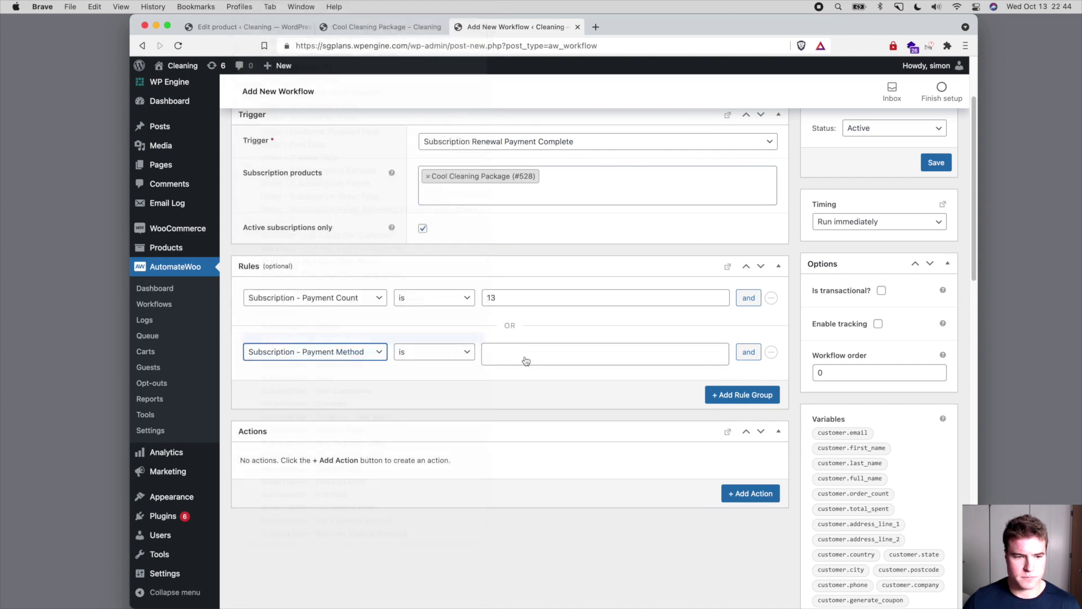
pyautogui.click(524, 353)
pyautogui.write('25')
# - Add a third OR rule group: Subscription - Payment Count is 37
pyautogui.click(711, 397)
pyautogui.scroll(-3, 542, 386)
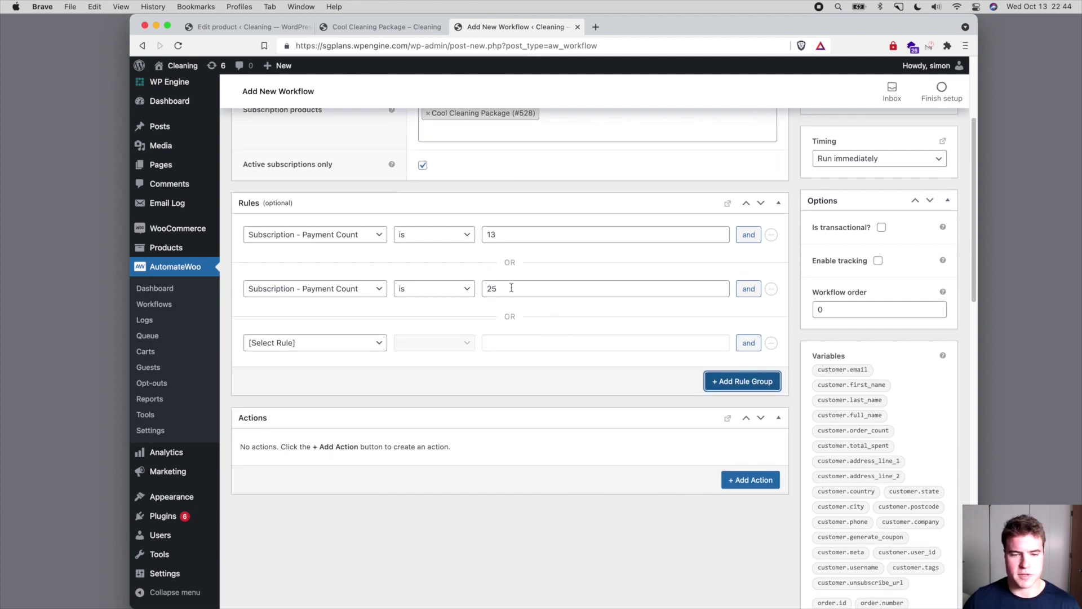
pyautogui.click(365, 343)
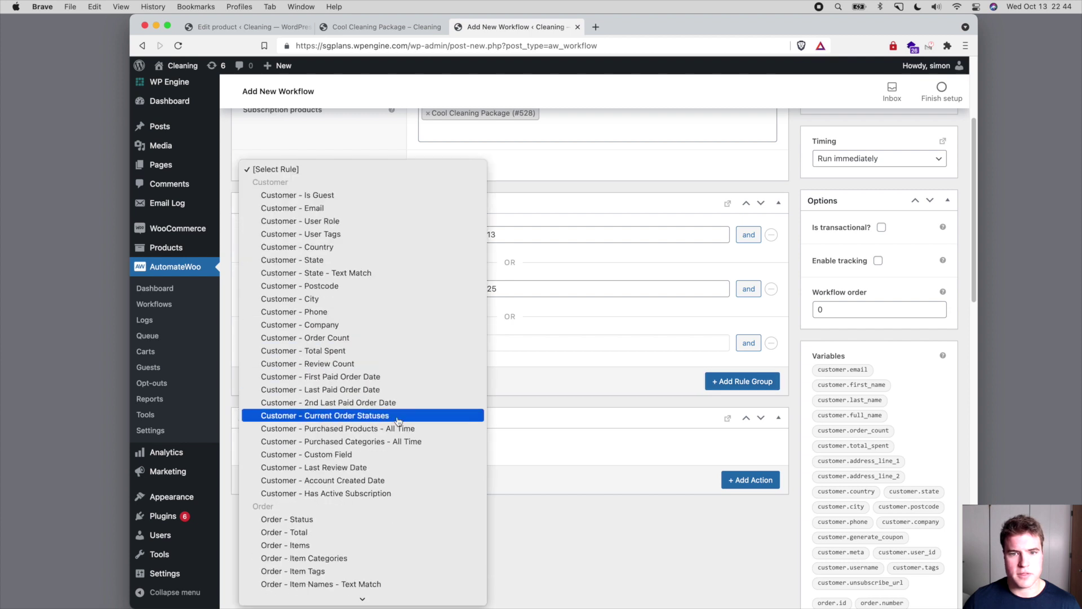
pyautogui.scroll(-10, 398, 417)
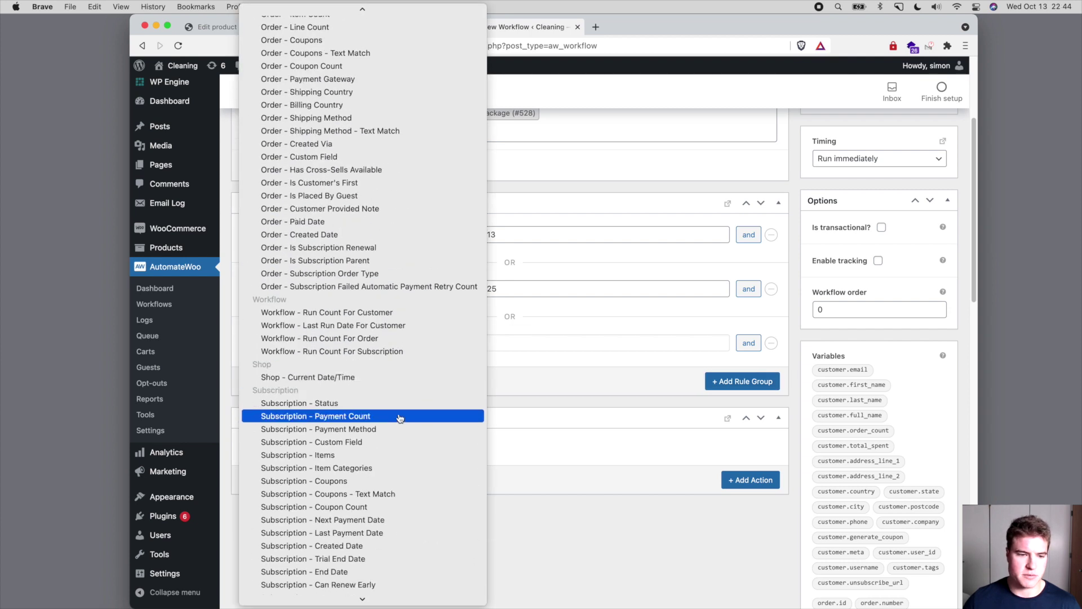
pyautogui.click(399, 416)
pyautogui.click(550, 336)
pyautogui.write('37')
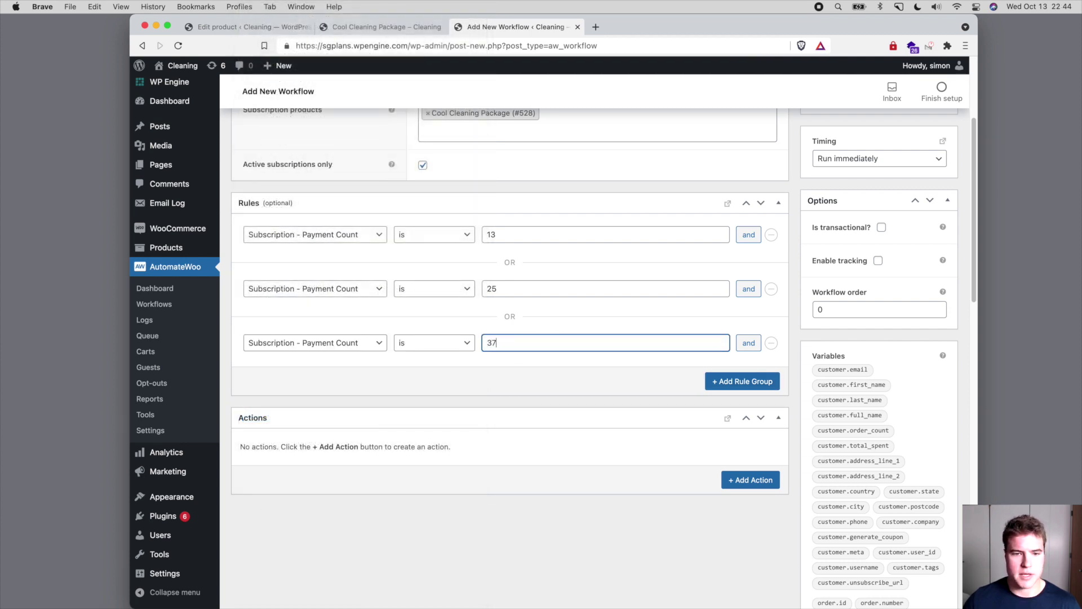
pyautogui.scroll(2, 555, 336)
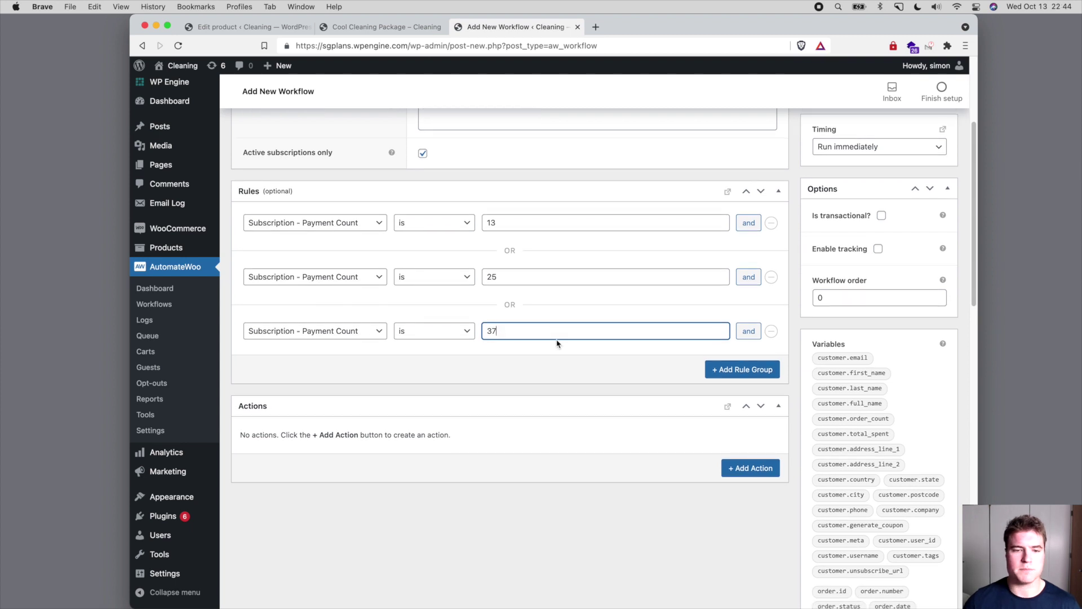
pyautogui.scroll(1, 558, 338)
pyautogui.scroll(-1, 558, 337)
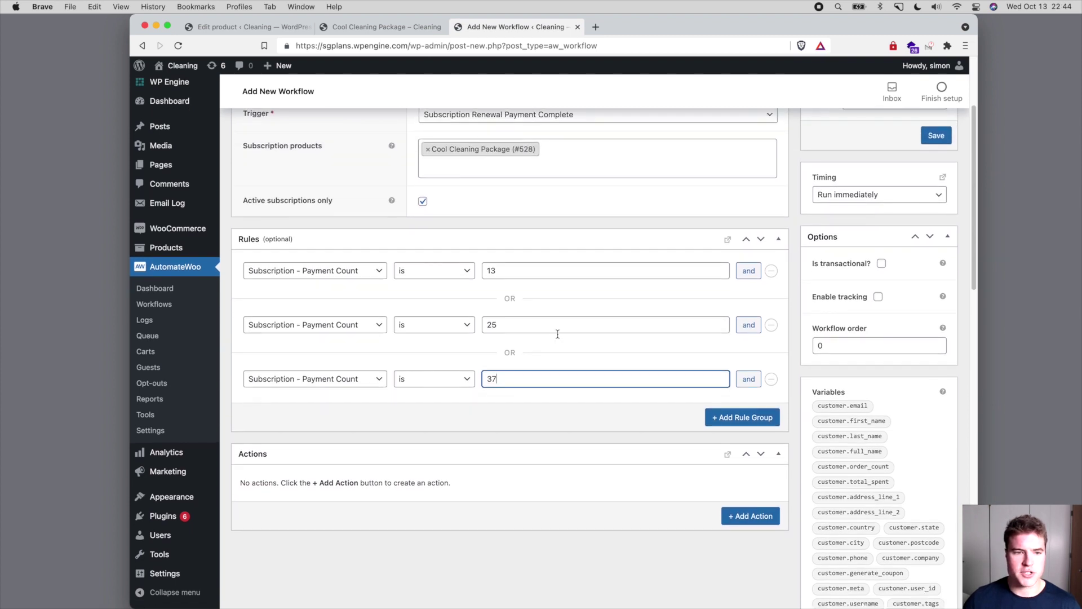
# - Add an Update Schedule action with billing period month and interval 1
pyautogui.click(739, 516)
pyautogui.scroll(-3, 597, 406)
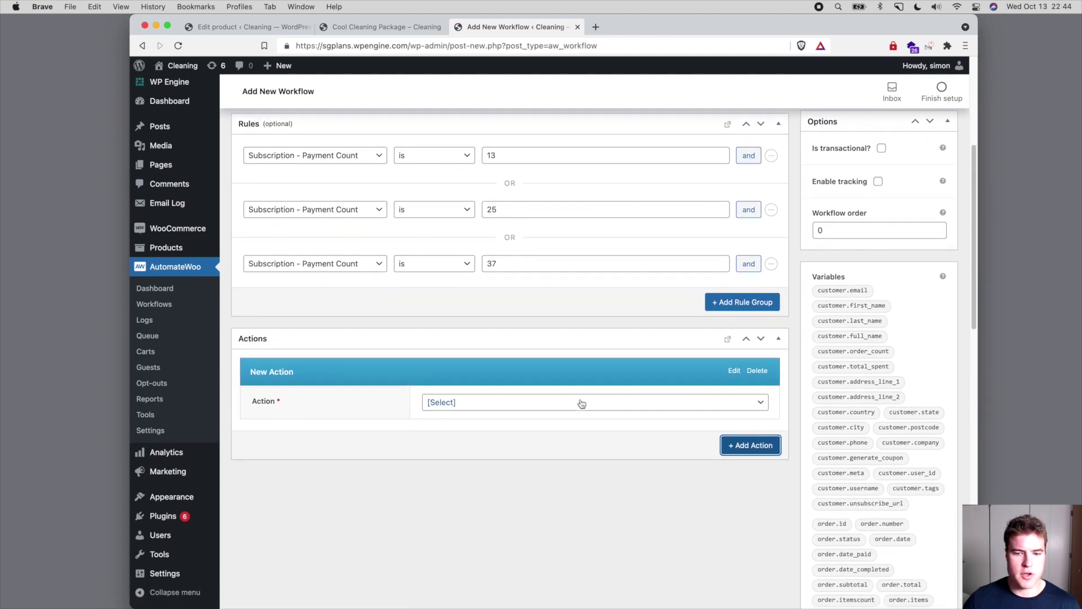
pyautogui.click(580, 402)
pyautogui.scroll(-2, 571, 437)
pyautogui.scroll(-3, 567, 433)
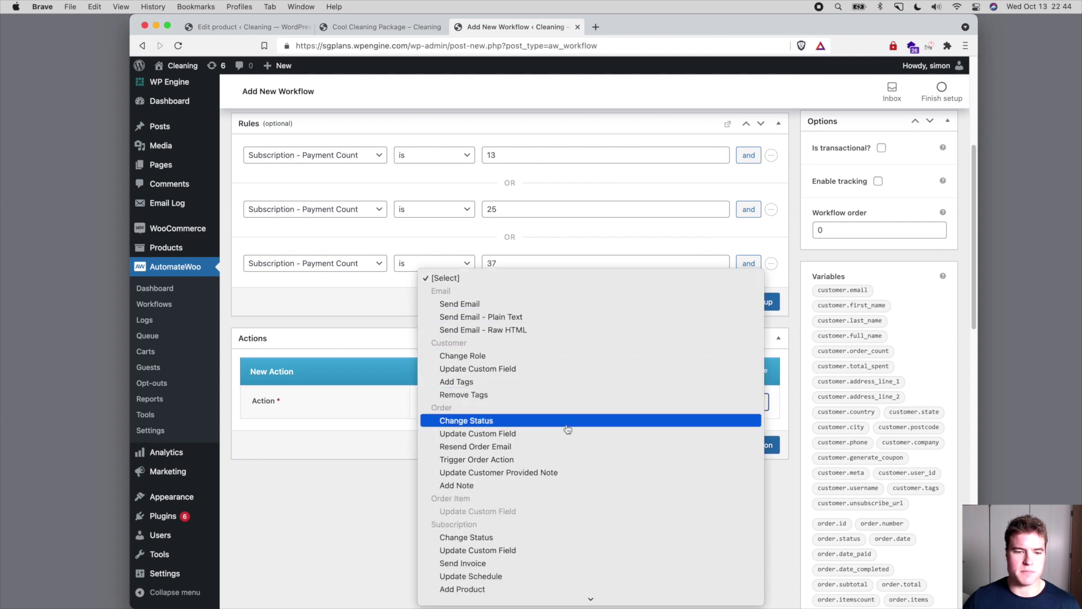
pyautogui.scroll(-2, 575, 432)
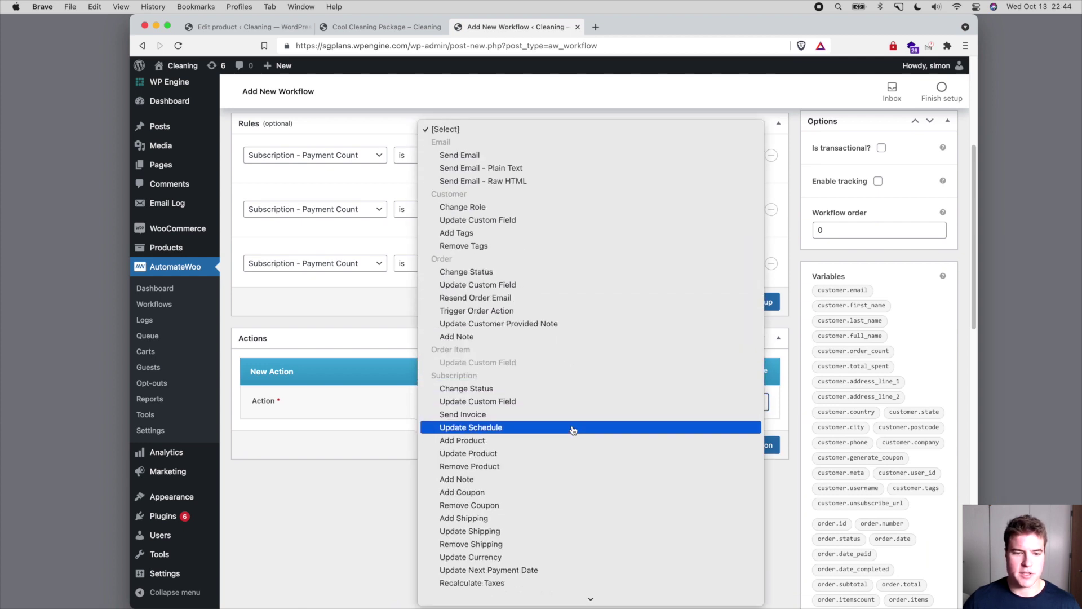
pyautogui.scroll(-5, 573, 430)
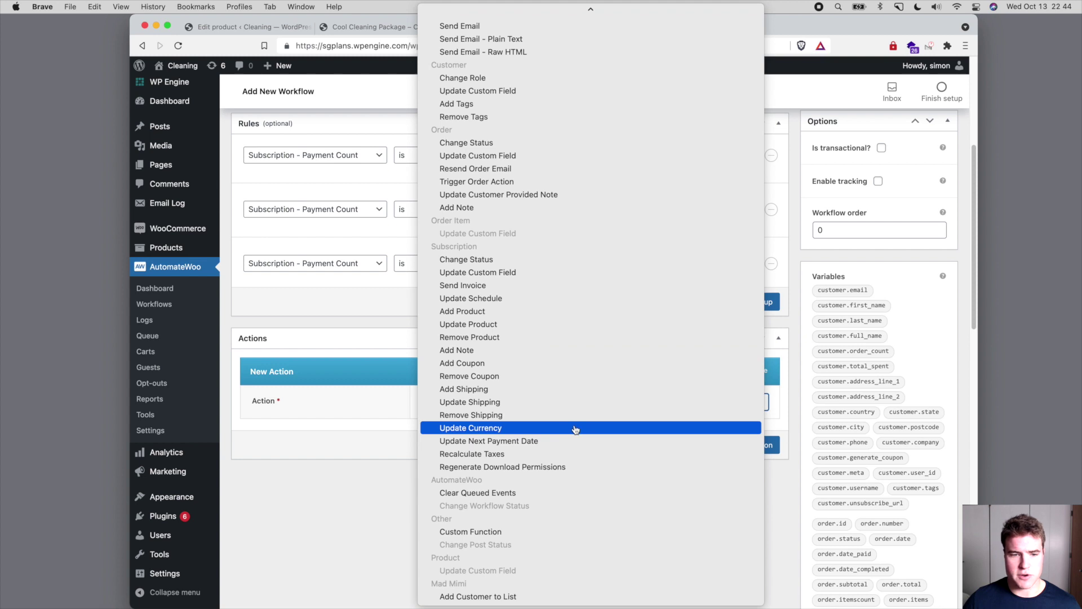
pyautogui.click(542, 298)
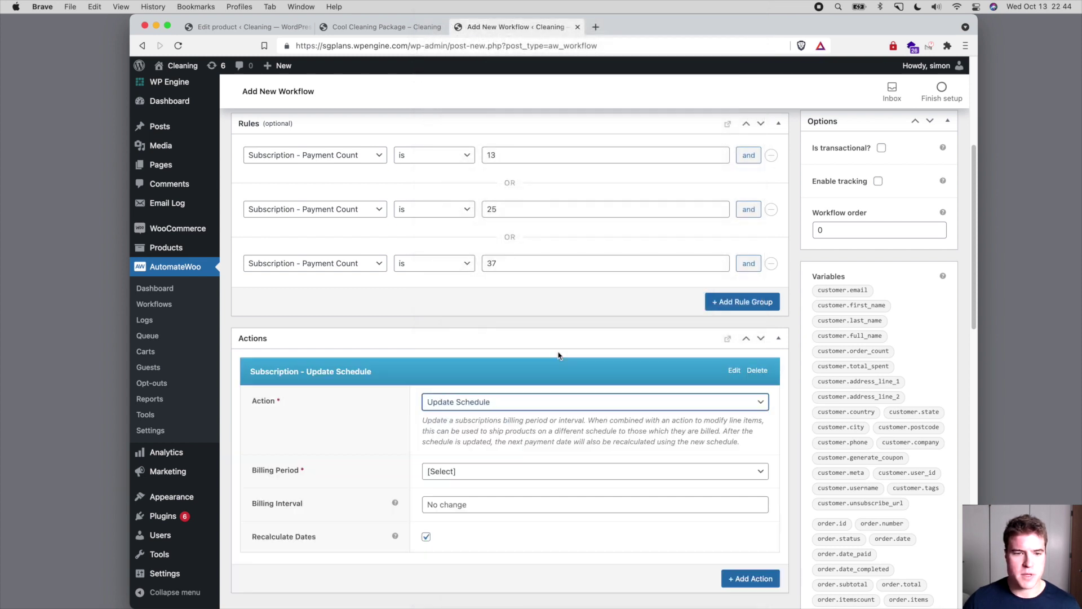
pyautogui.scroll(-2, 560, 355)
pyautogui.click(499, 371)
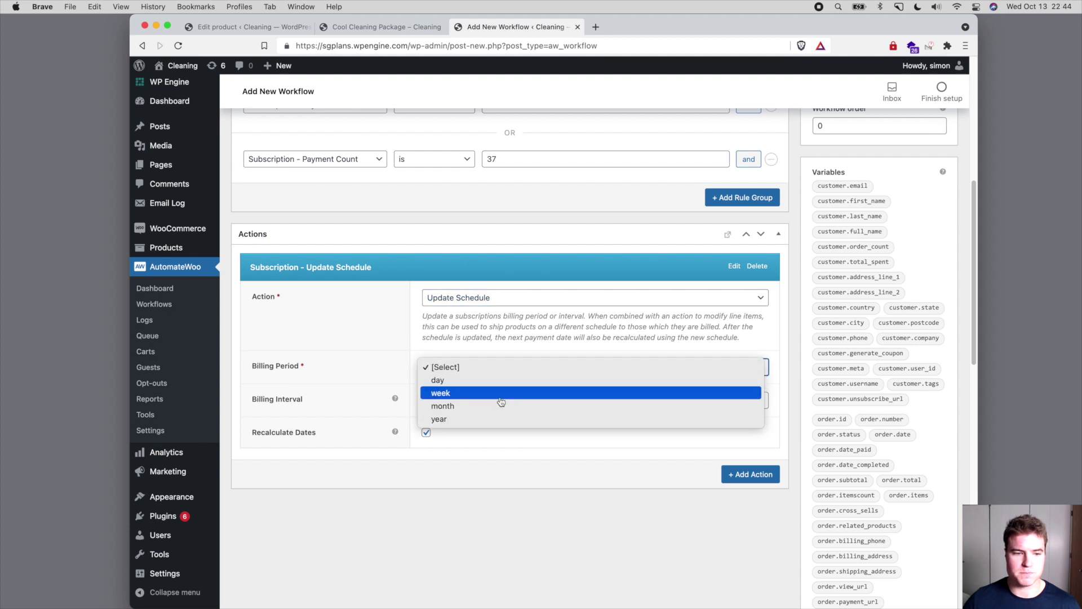
pyautogui.click(502, 406)
pyautogui.click(496, 401)
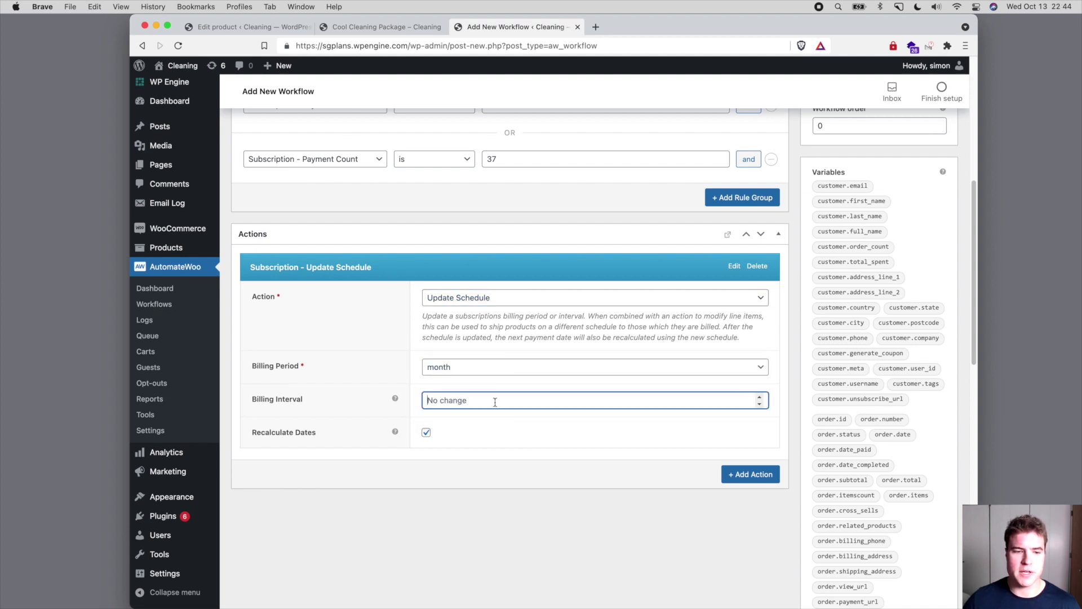
pyautogui.write('1')
pyautogui.scroll(-1, 558, 411)
pyautogui.click(557, 418)
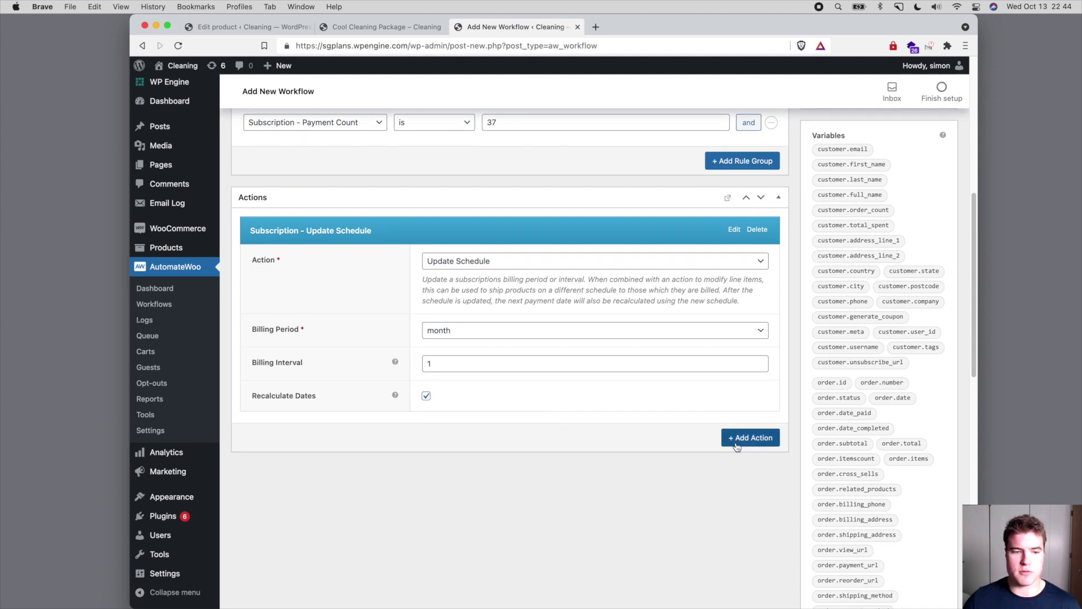
# - Add a second Update Product action for Cool Cleaning Package (#528)
pyautogui.click(737, 437)
pyautogui.scroll(-3, 558, 430)
pyautogui.click(514, 361)
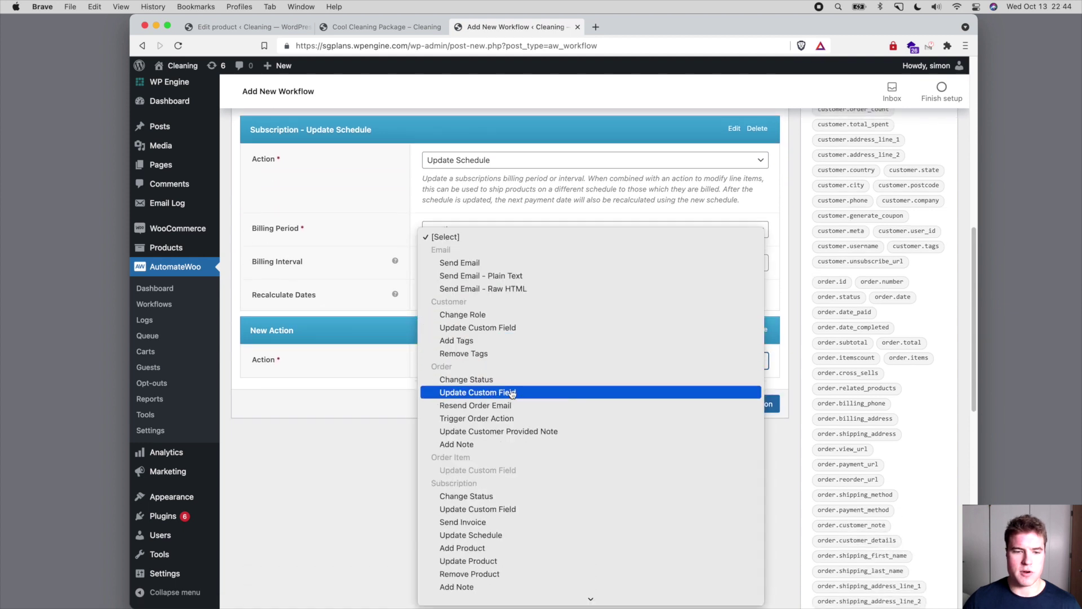
pyautogui.scroll(-4, 513, 389)
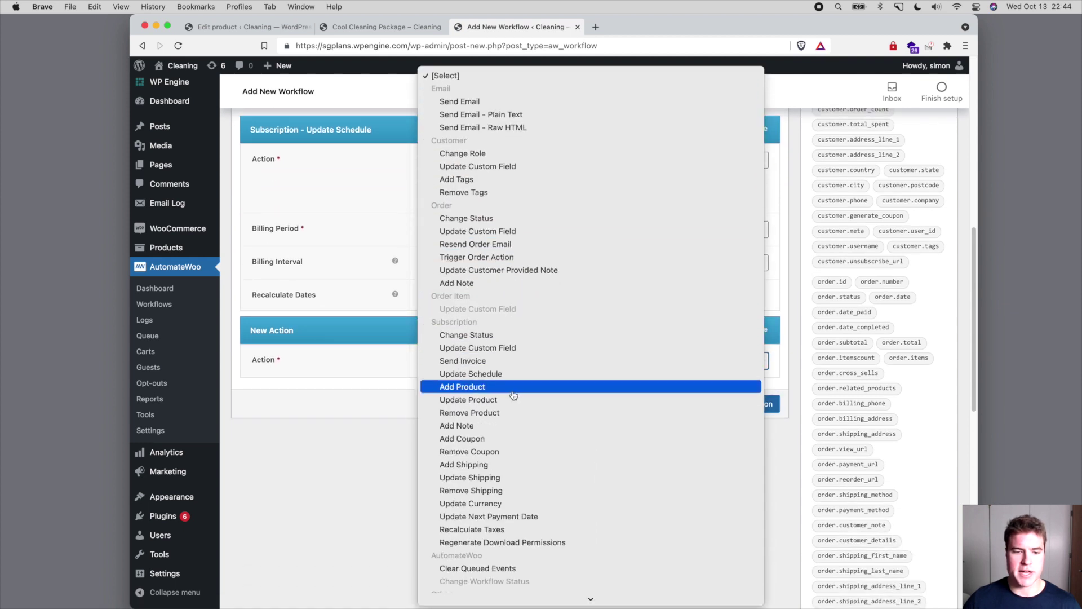
pyautogui.click(511, 399)
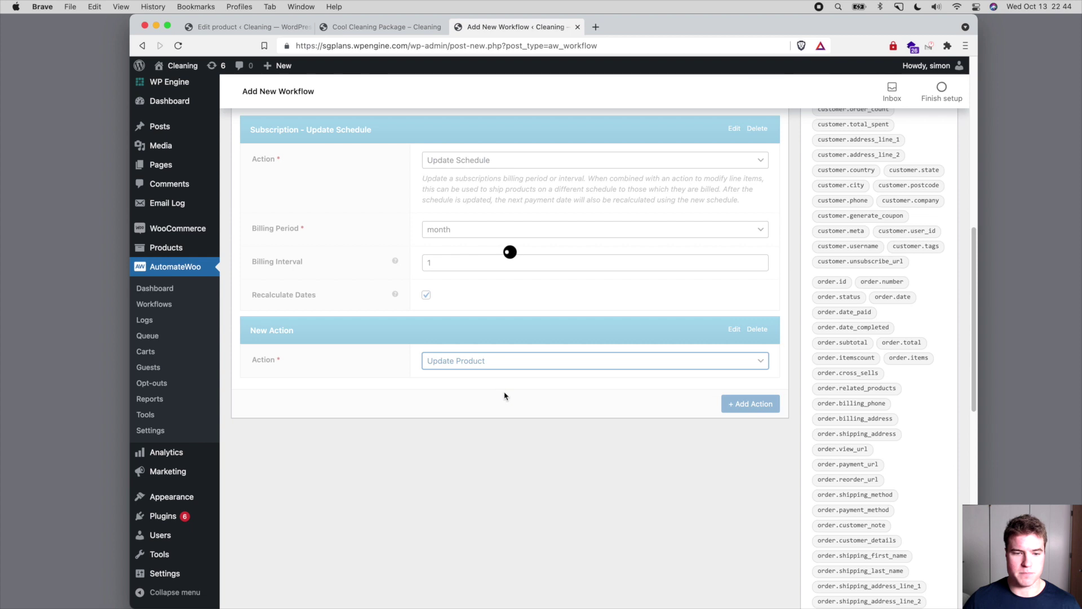
pyautogui.click(513, 420)
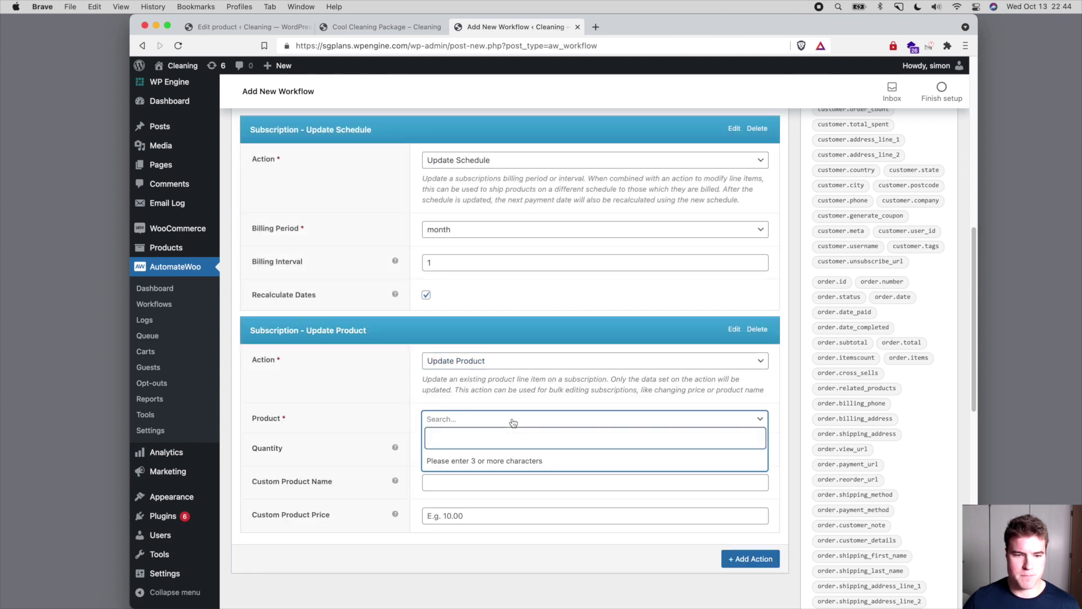
pyautogui.write('cool')
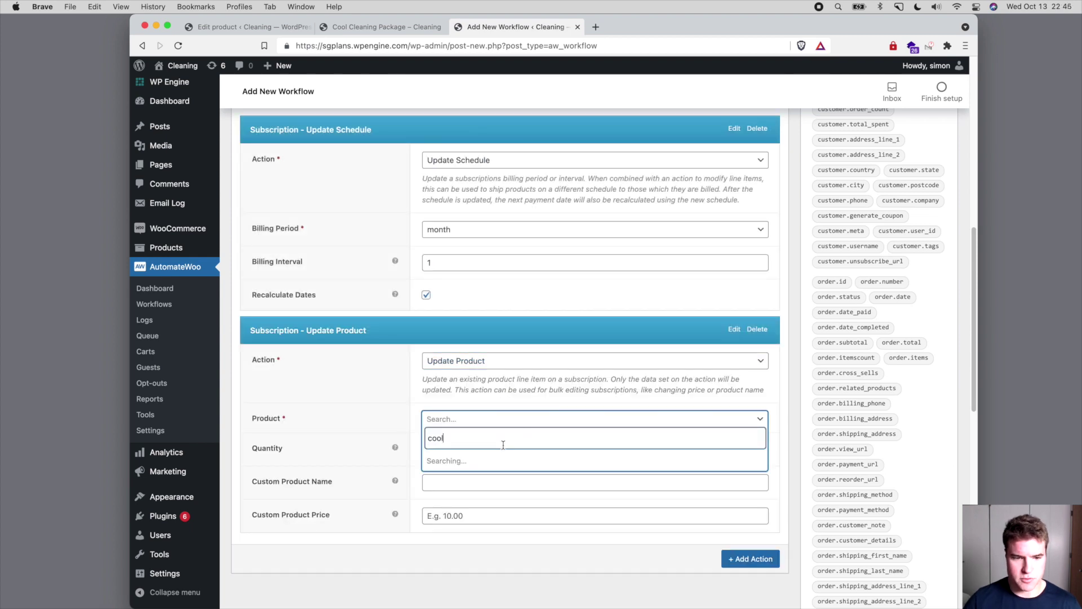
pyautogui.click(500, 459)
# - Set Cool Cleaning Package's custom price to 0.00 in that action
pyautogui.scroll(-3, 434, 428)
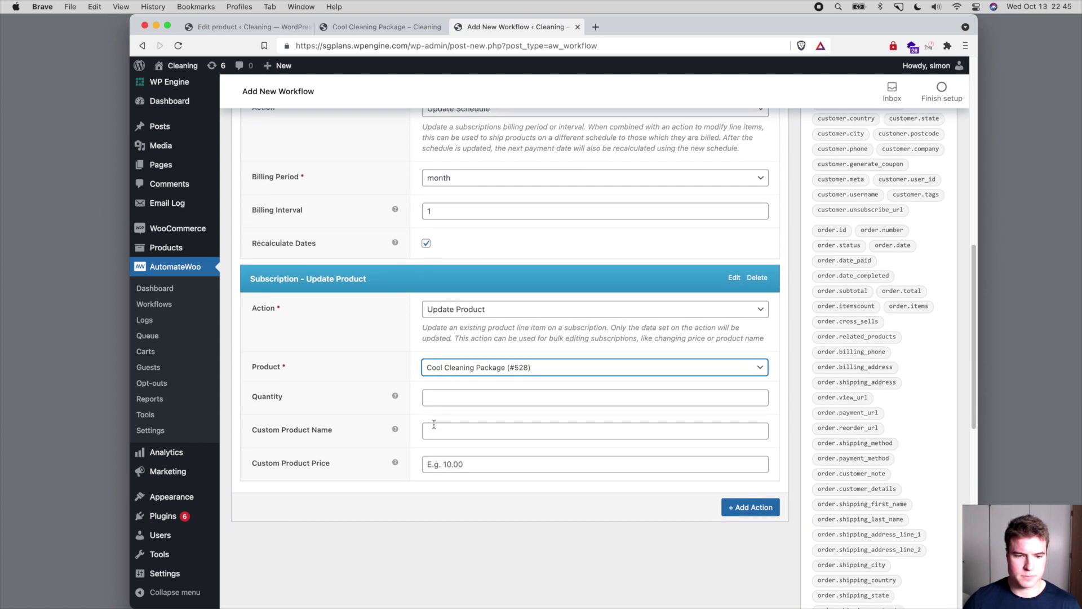
pyautogui.click(494, 462)
pyautogui.write('0')
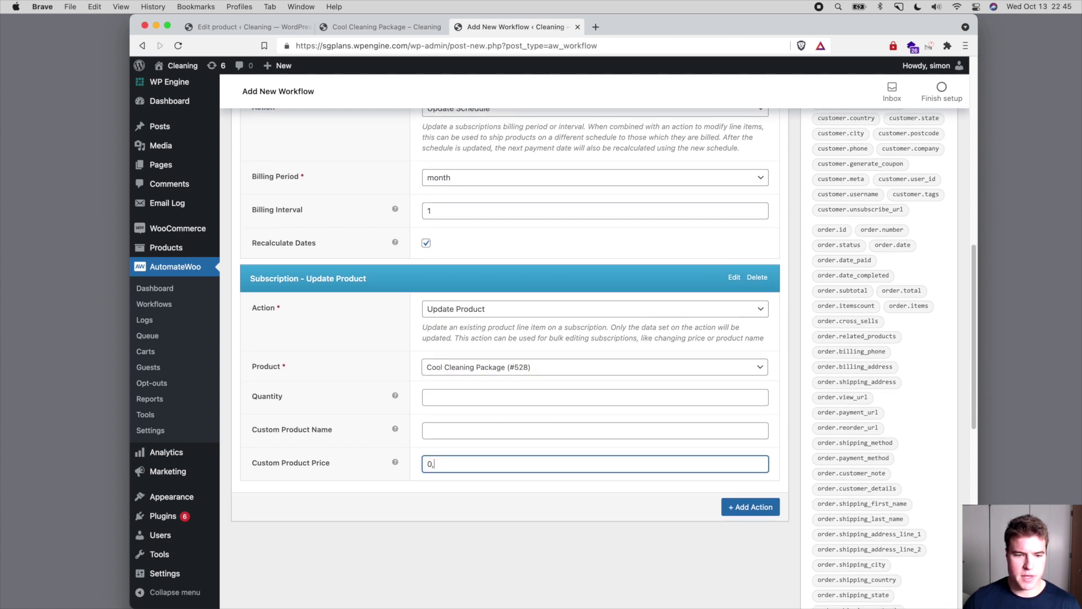
pyautogui.write('.00')
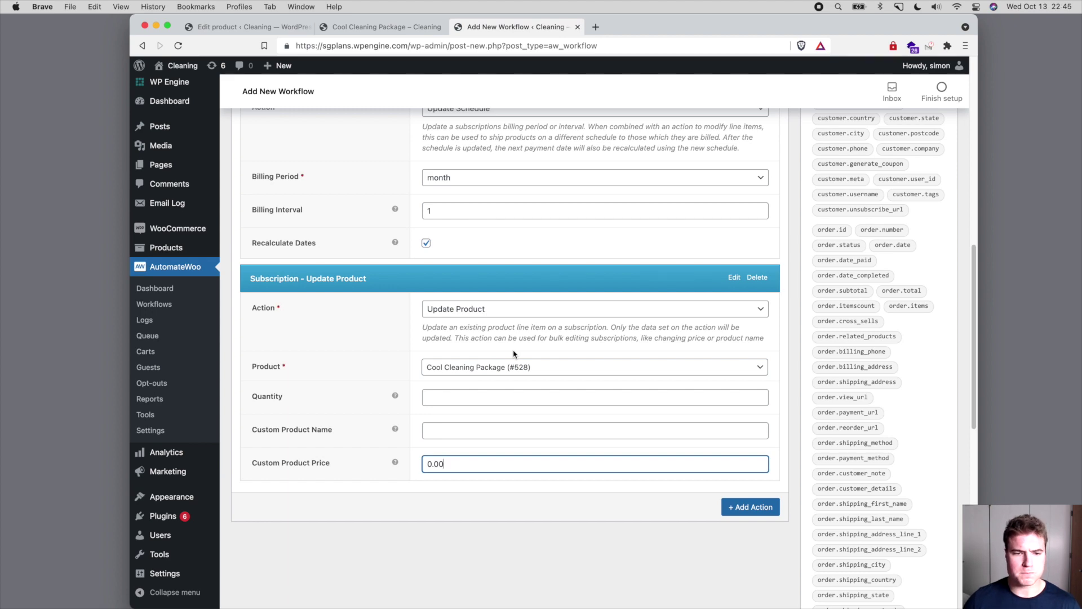
pyautogui.scroll(4, 513, 353)
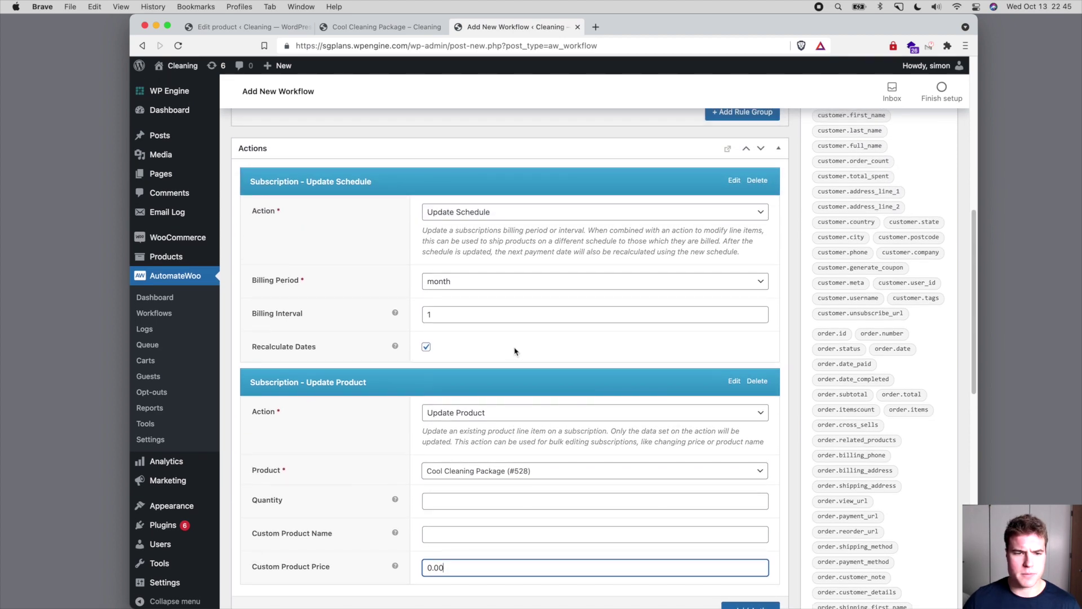
pyautogui.scroll(1, 514, 352)
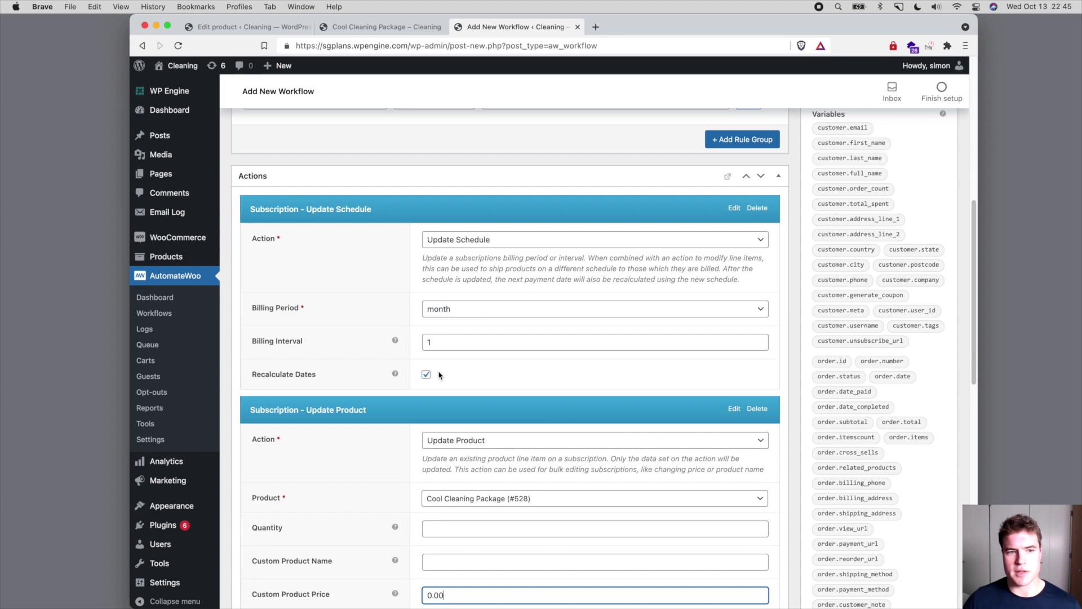
pyautogui.scroll(3, 439, 375)
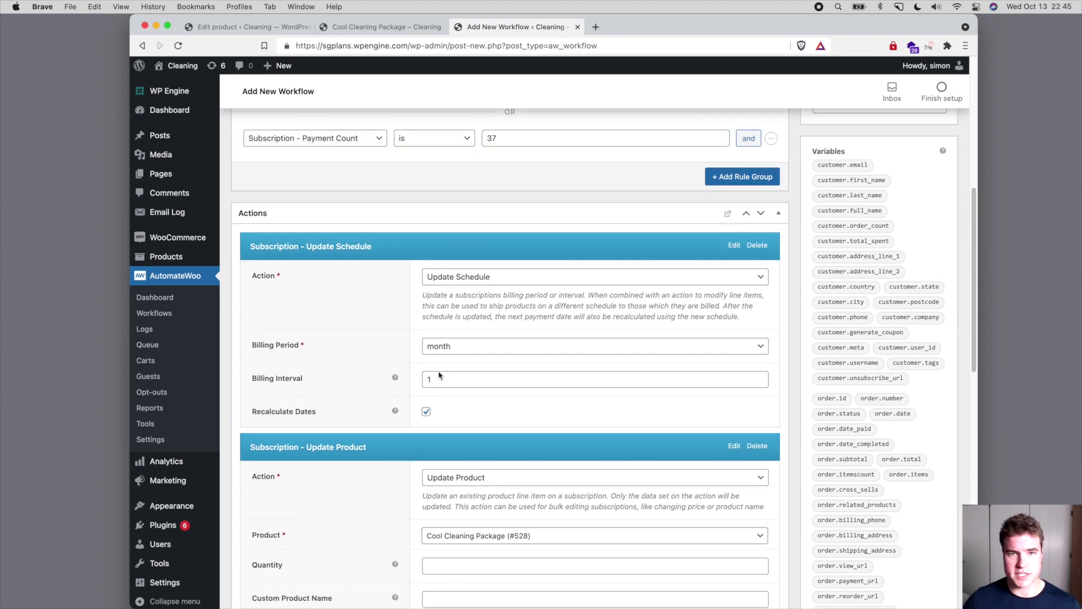
pyautogui.scroll(12, 439, 375)
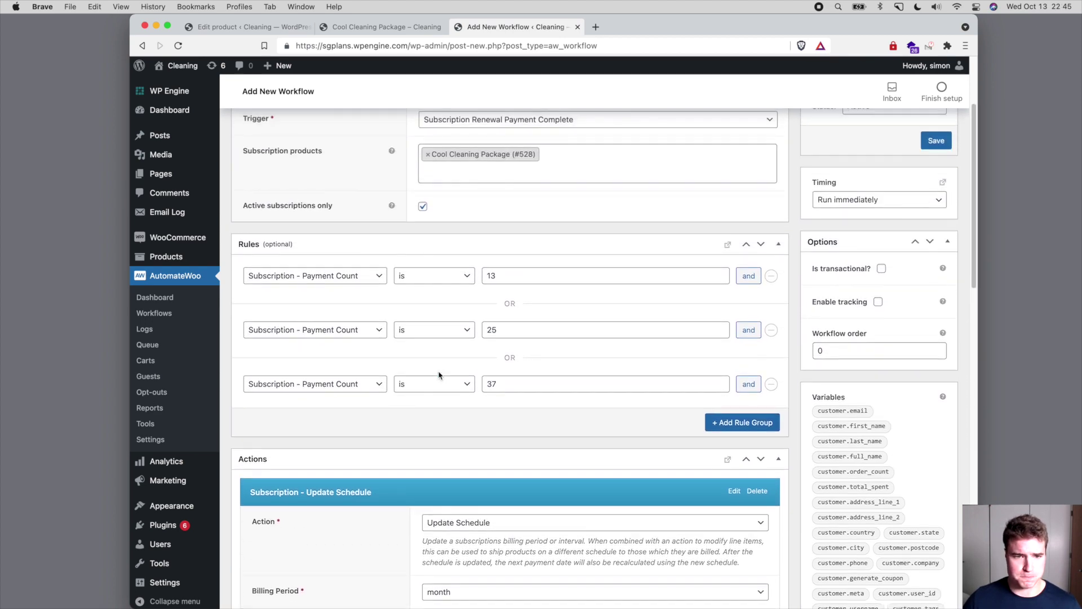
# - Save '3. Resume Pre-Paid Term', return to the Workflows list, and select the site address
pyautogui.click(936, 275)
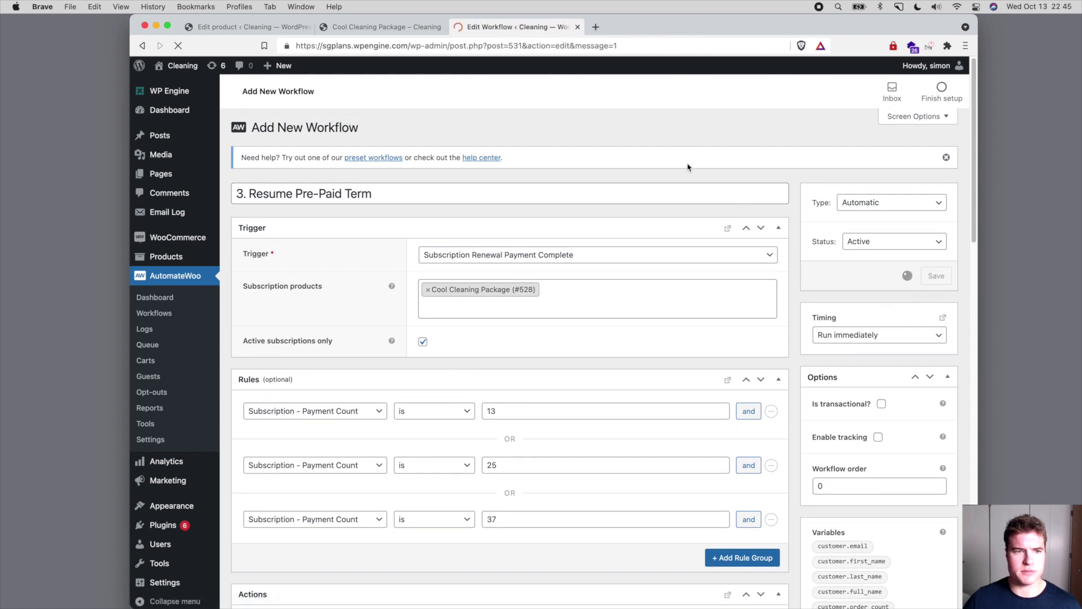
pyautogui.click(216, 316)
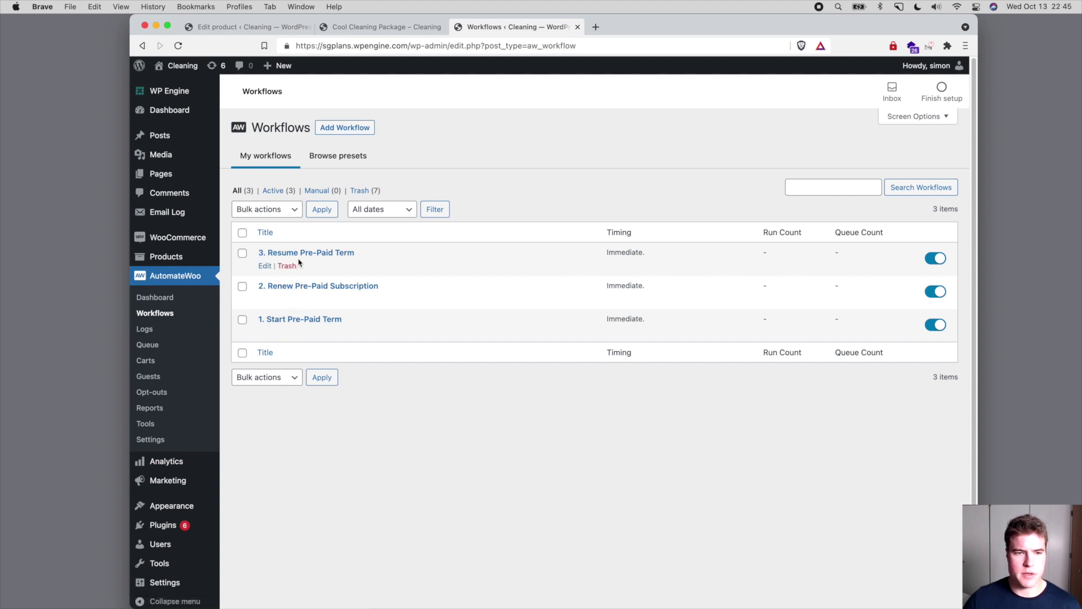
pyautogui.press('super+plus')
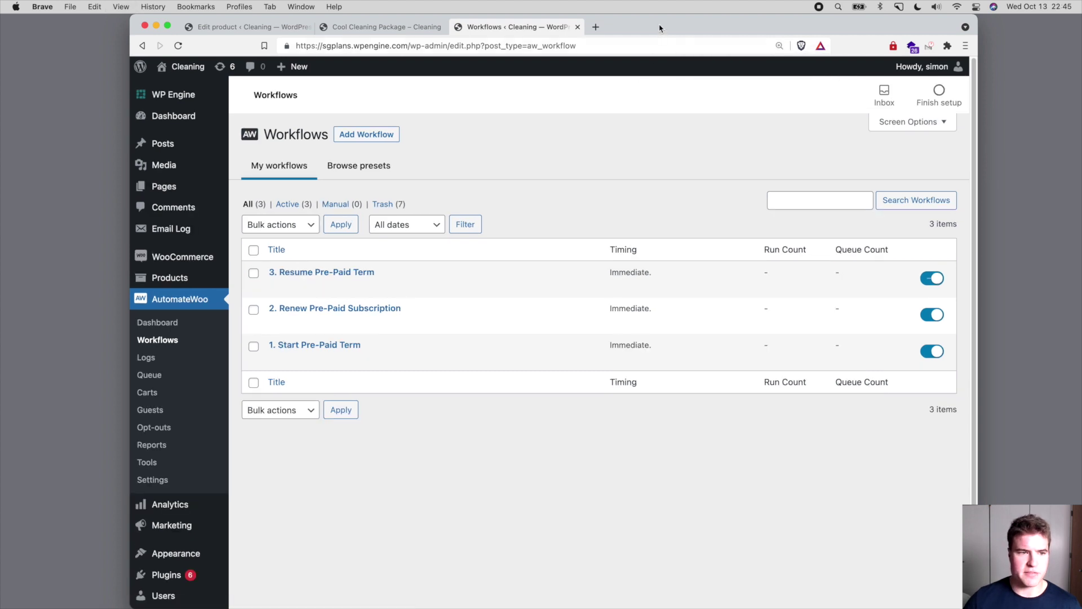
pyautogui.moveTo(660, 28); pyautogui.dragTo(647, 21)
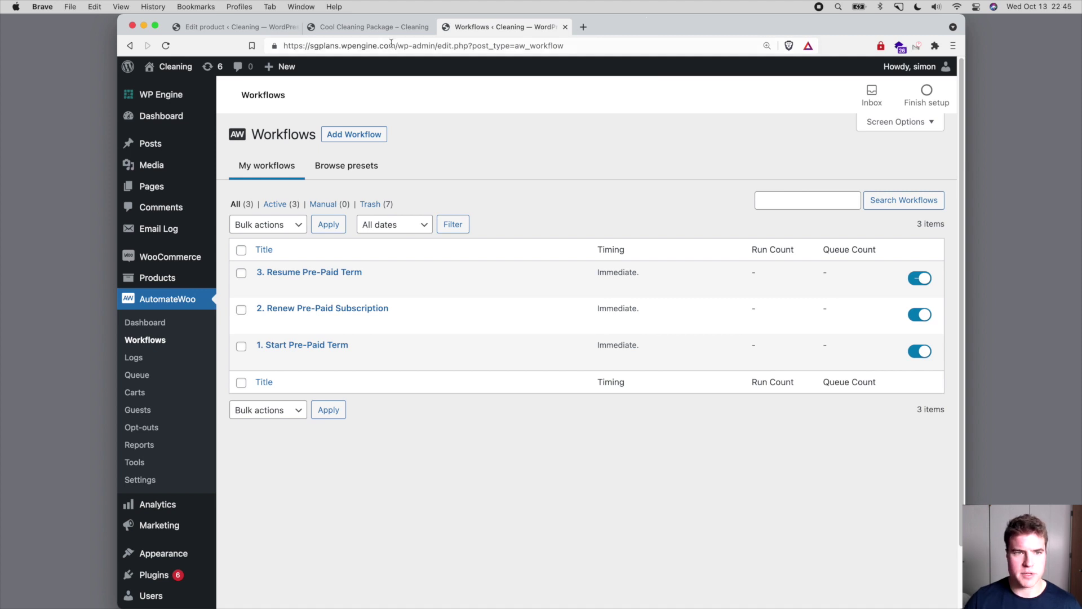
pyautogui.moveTo(394, 46); pyautogui.dragTo(285, 47)
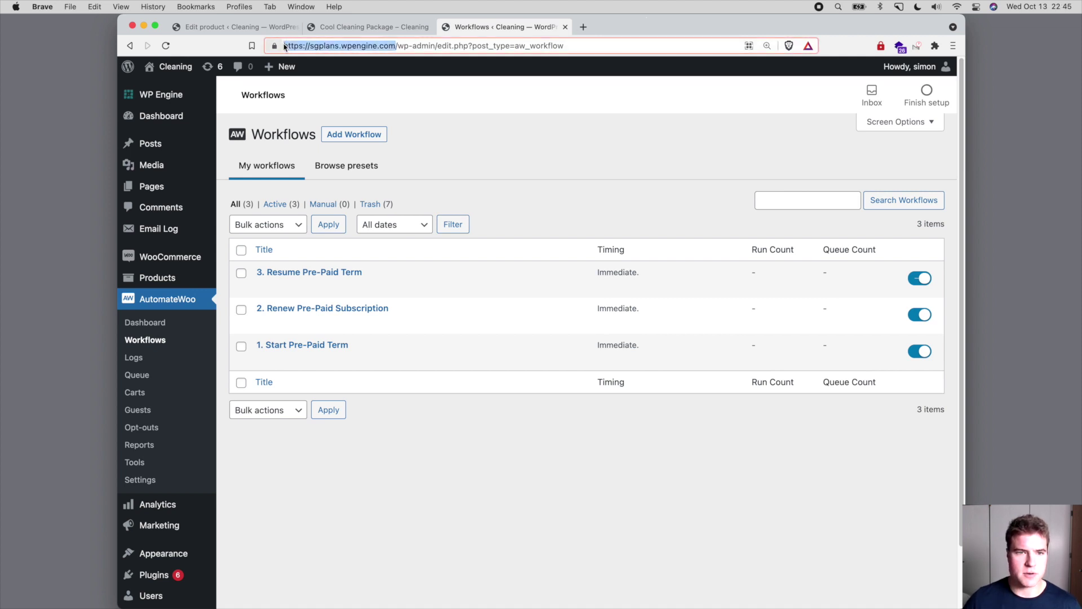
# - Load the copied site address as the storefront in a new private window
pyautogui.press('super+c')
pyautogui.press('super+shift+n')
pyautogui.press('super+v')
pyautogui.press('Return')
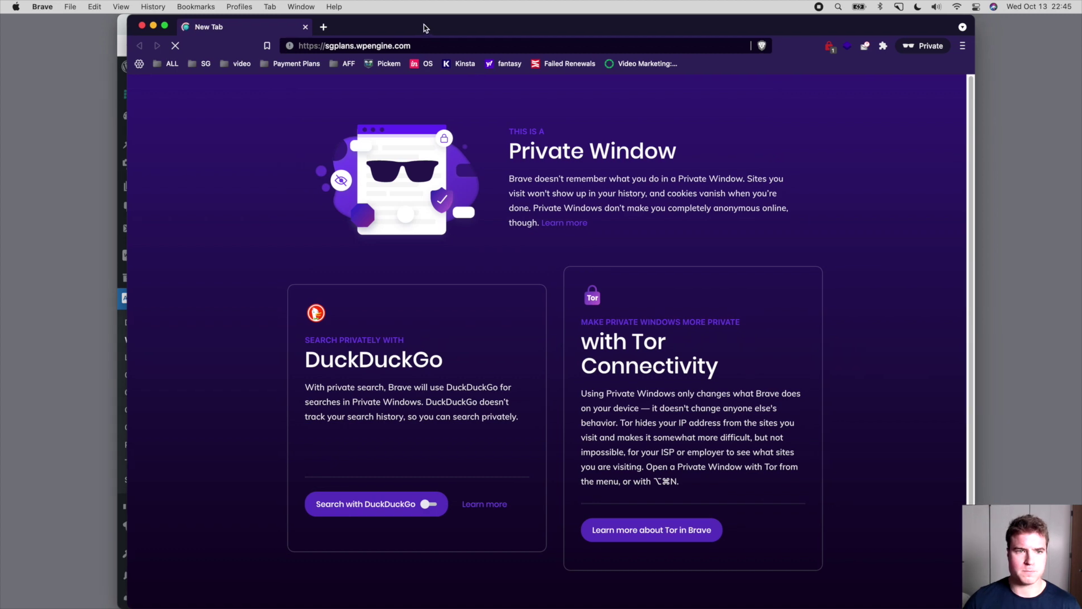
pyautogui.scroll(-10, 643, 324)
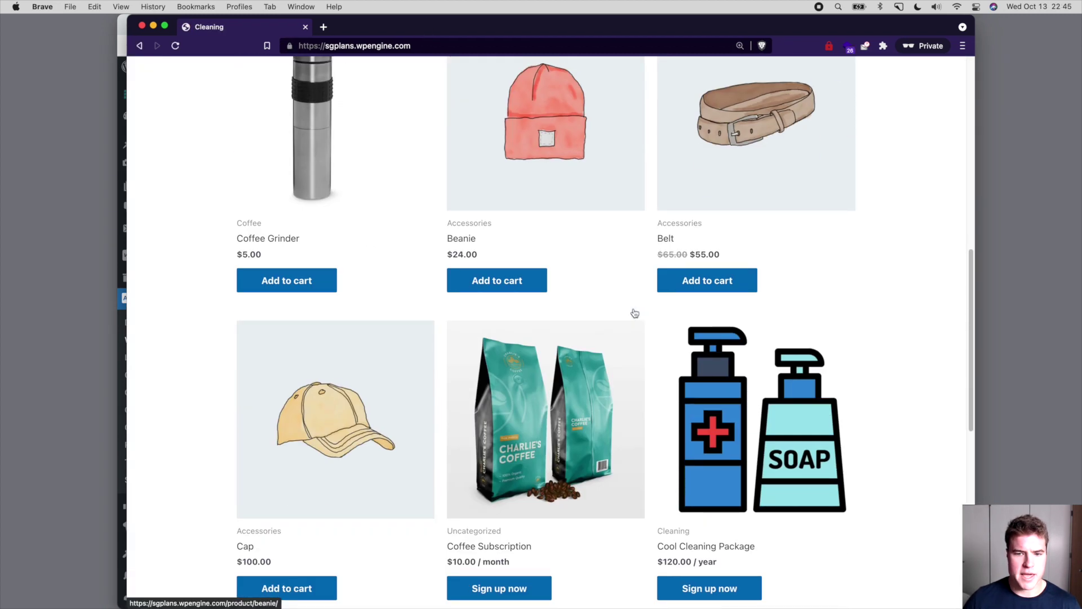
pyautogui.scroll(-1, 635, 313)
# - Sign up for Cool Cleaning Package and proceed from the cart to checkout
pyautogui.click(665, 309)
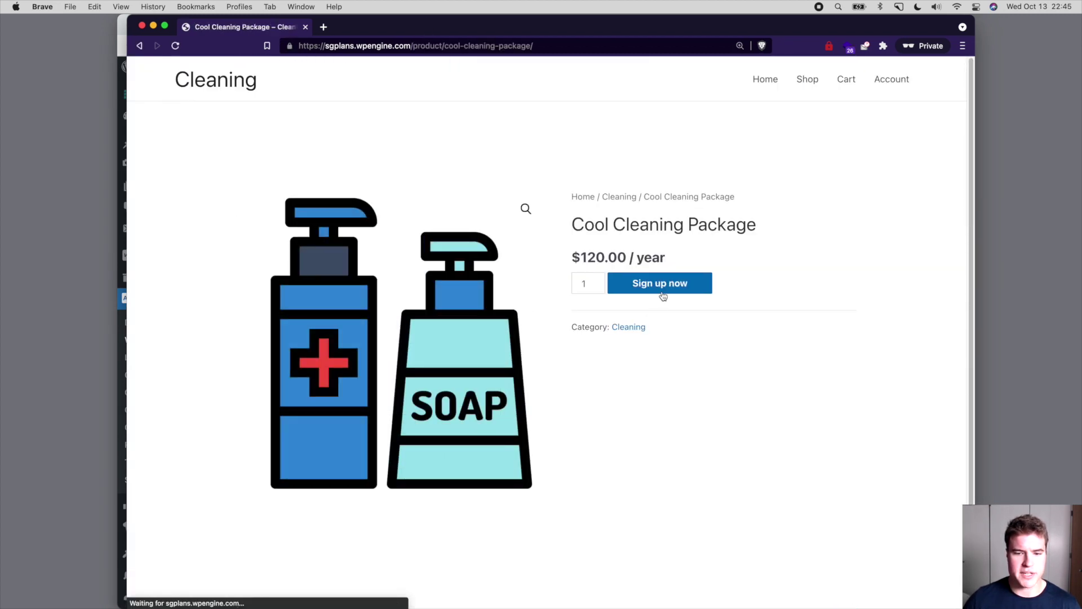
pyautogui.click(663, 294)
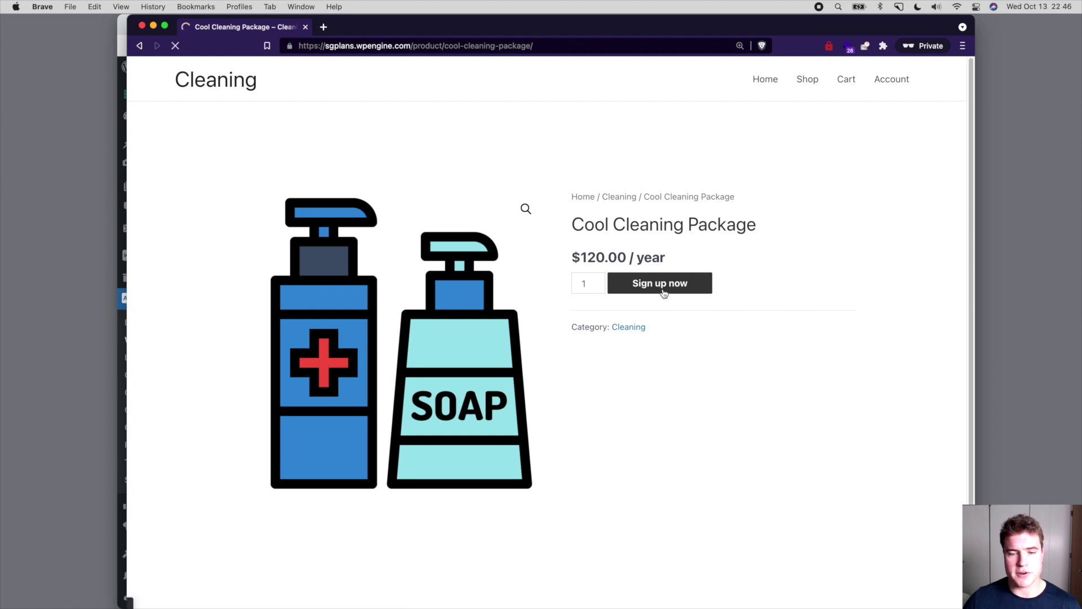
pyautogui.scroll(-5, 662, 294)
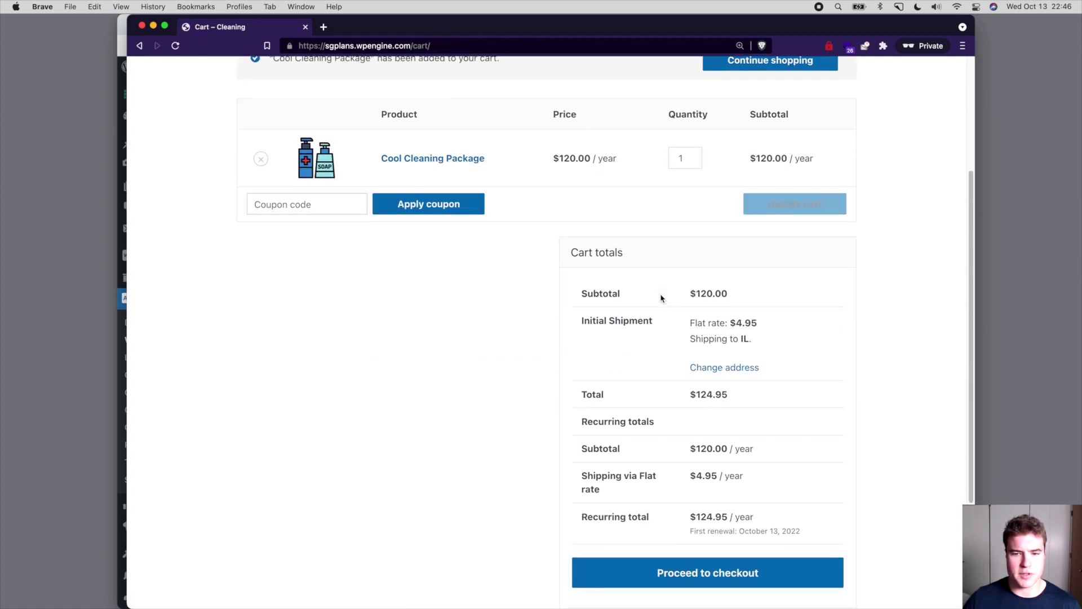
pyautogui.click(667, 570)
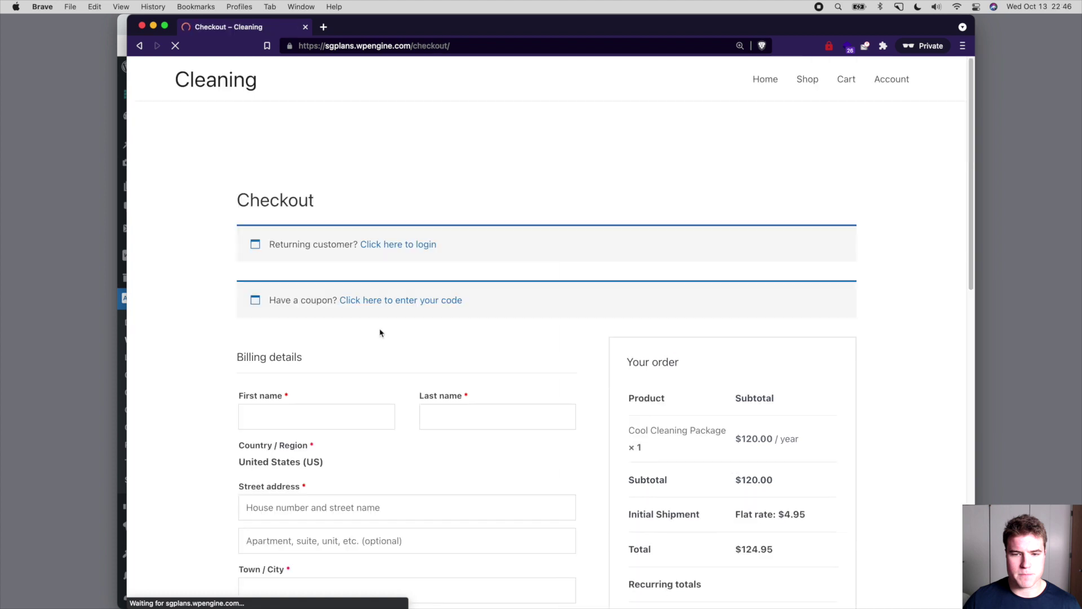
pyautogui.scroll(-3, 336, 416)
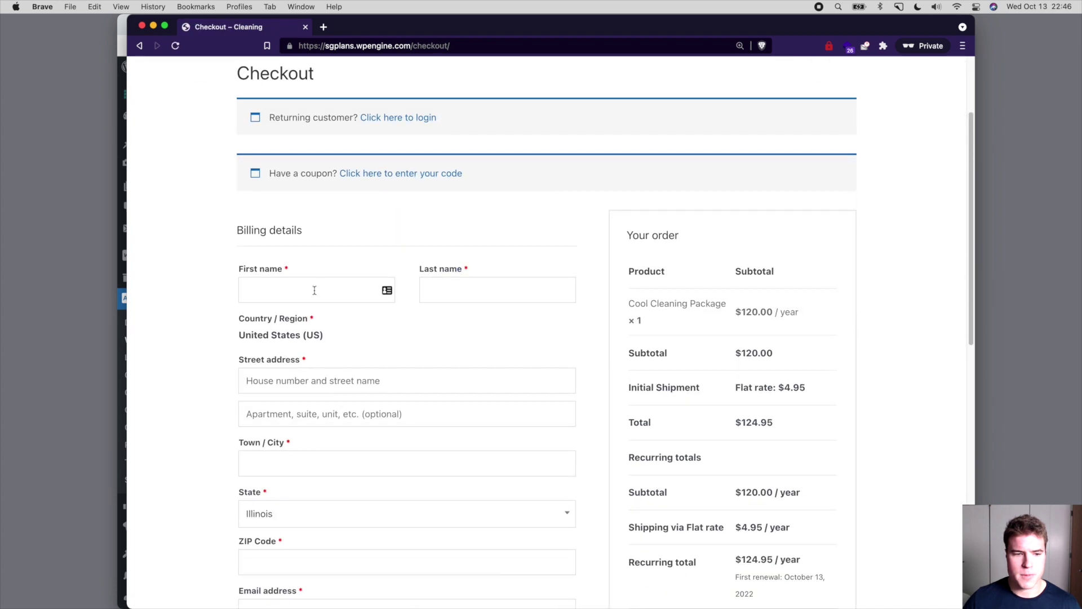
# - Enter the billing first and last name, street address and city
pyautogui.click(314, 290)
pyautogui.write('Jimmy')
pyautogui.press('Tab')
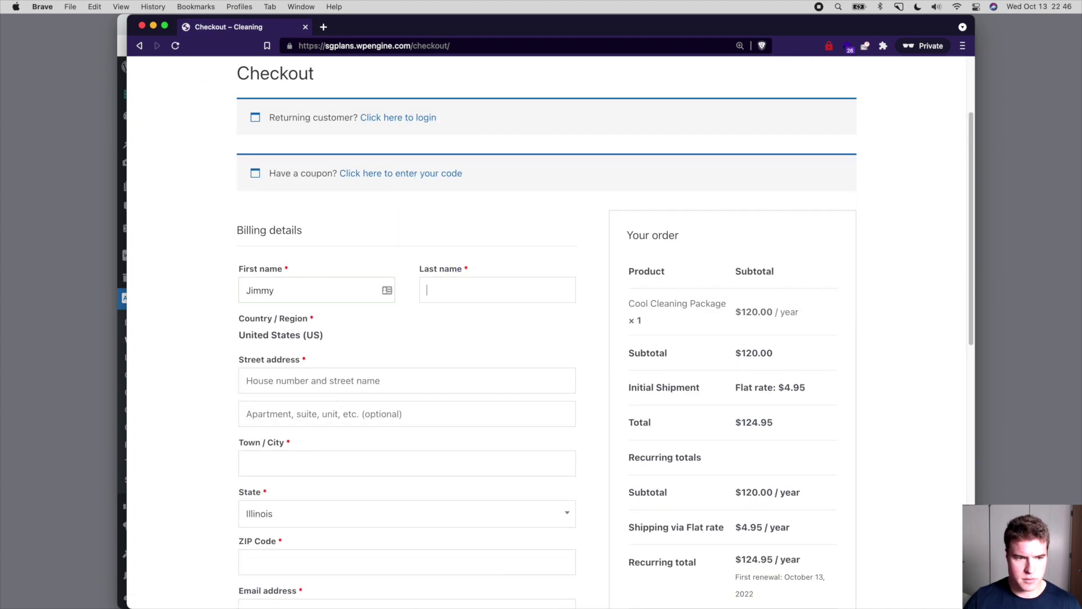
pyautogui.write('Doe')
pyautogui.press('Tab')
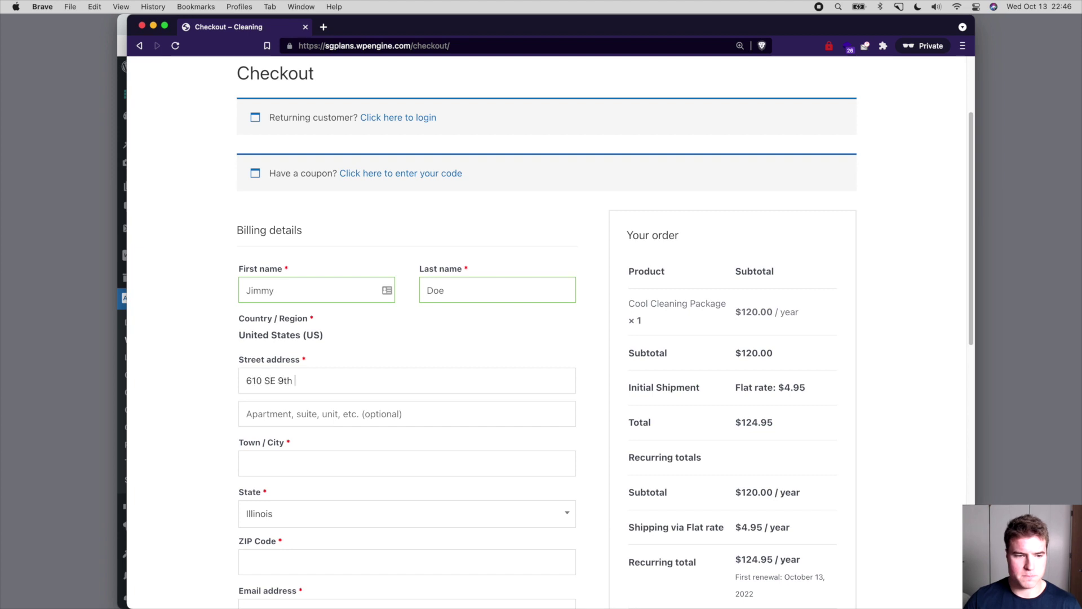
pyautogui.press('Tab')
pyautogui.write('Minneapolis')
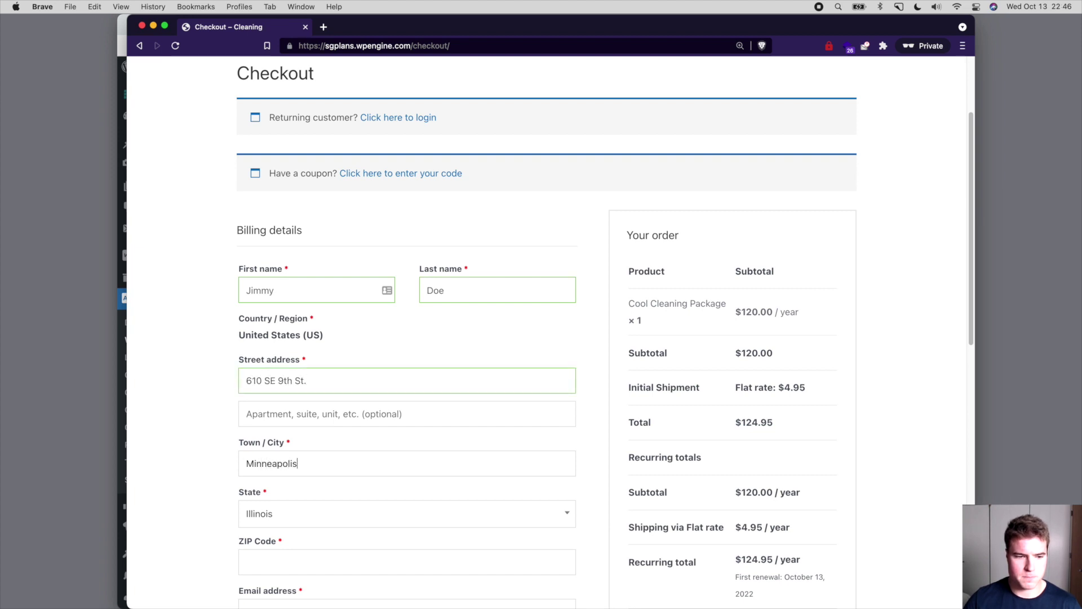
# - Choose Minnesota as the state, then enter the ZIP code and e-mail address
pyautogui.press('Tab')
pyautogui.write('min')
pyautogui.press('Return')
pyautogui.press('Tab')
pyautogui.write('55414')
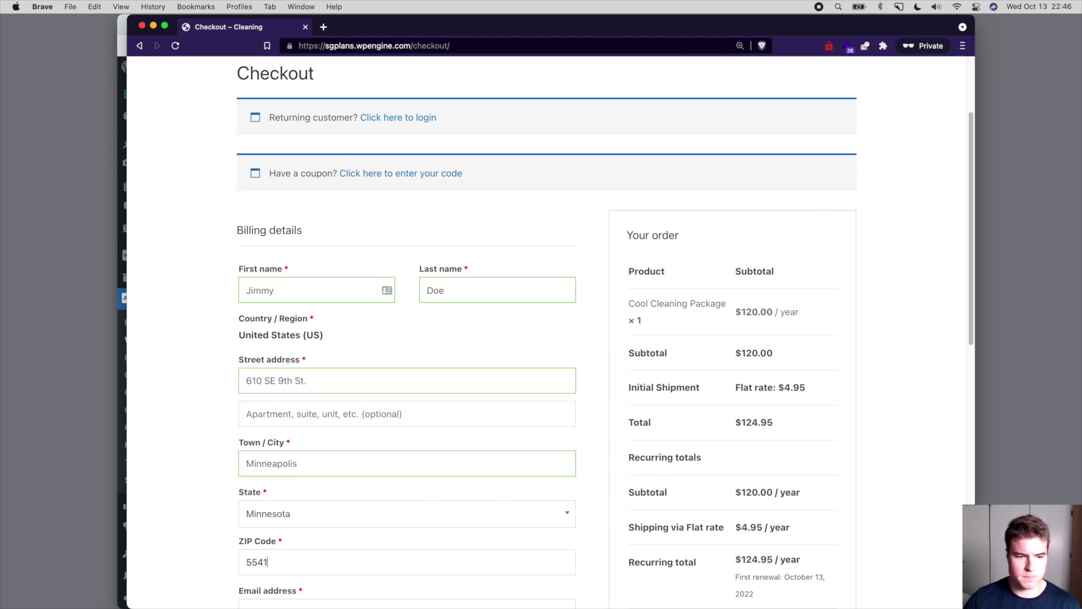
pyautogui.press('Tab')
pyautogui.scroll(-3, 364, 334)
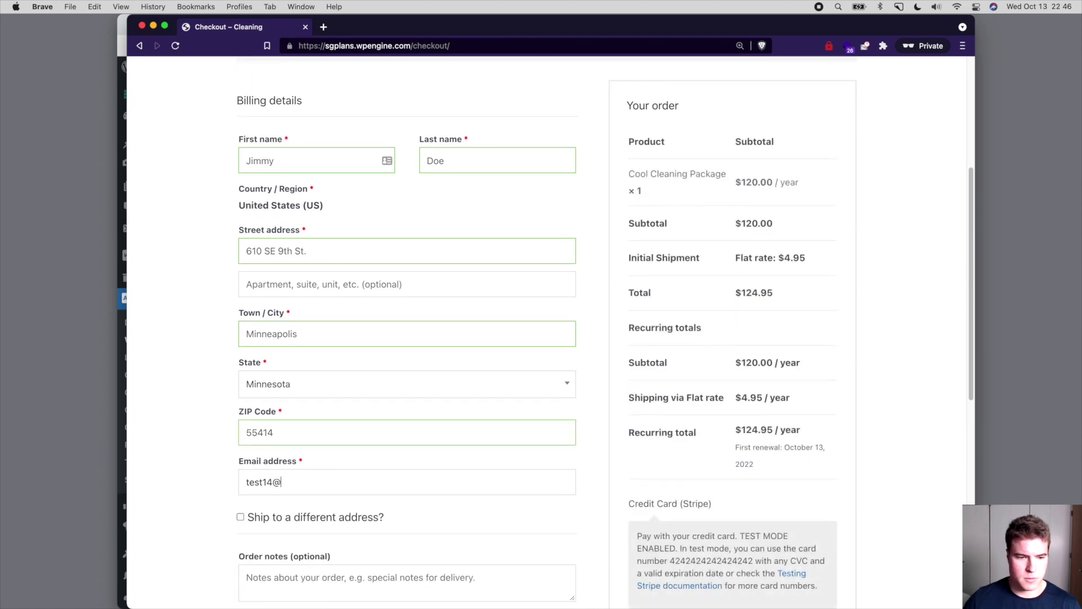
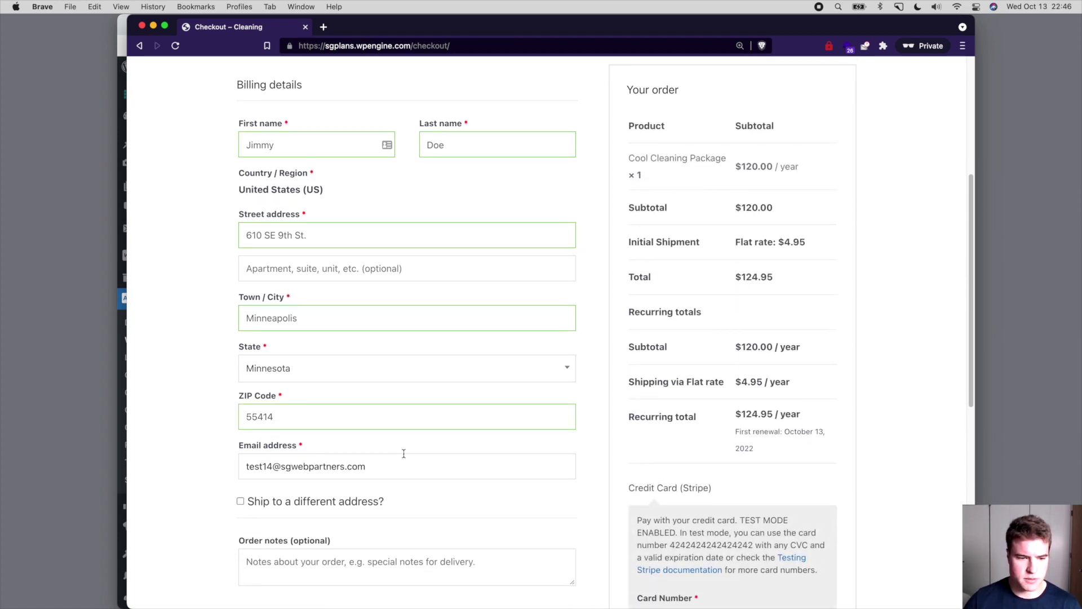
# - Enter Stripe test card 4242… with expiry and CVC, accept the terms, and sign up
pyautogui.scroll(-4, 406, 446)
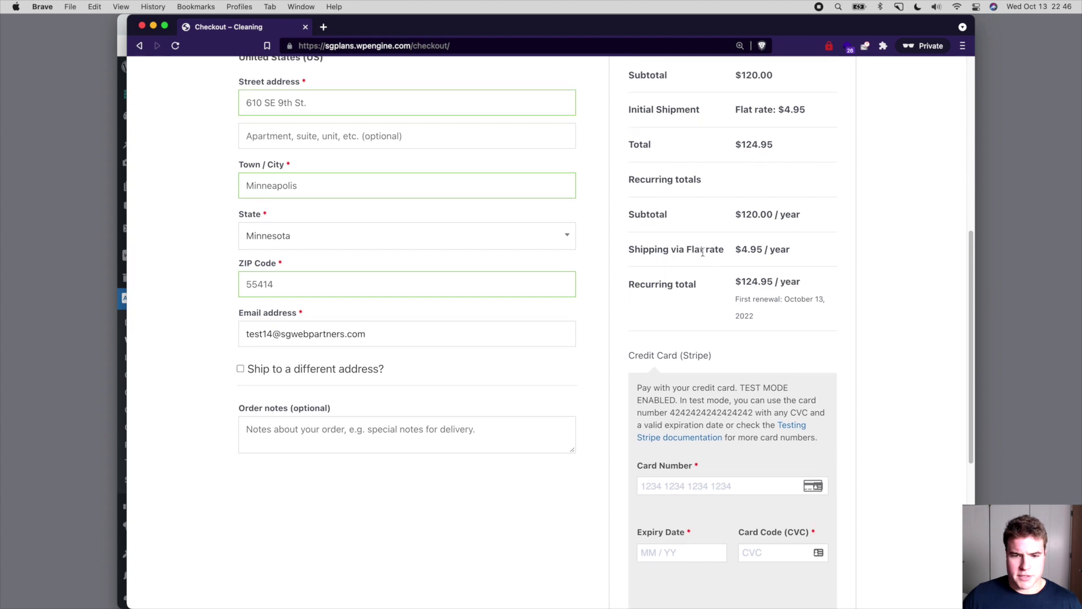
pyautogui.scroll(1, 703, 251)
pyautogui.moveTo(807, 110); pyautogui.dragTo(736, 110)
pyautogui.click(681, 483)
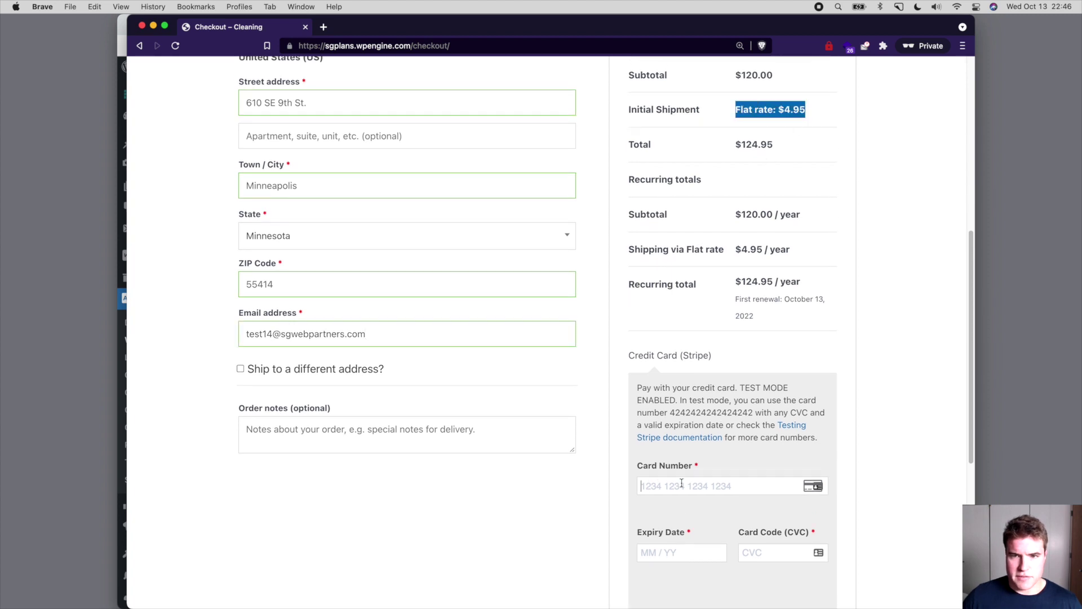
pyautogui.write('4242424242424242')
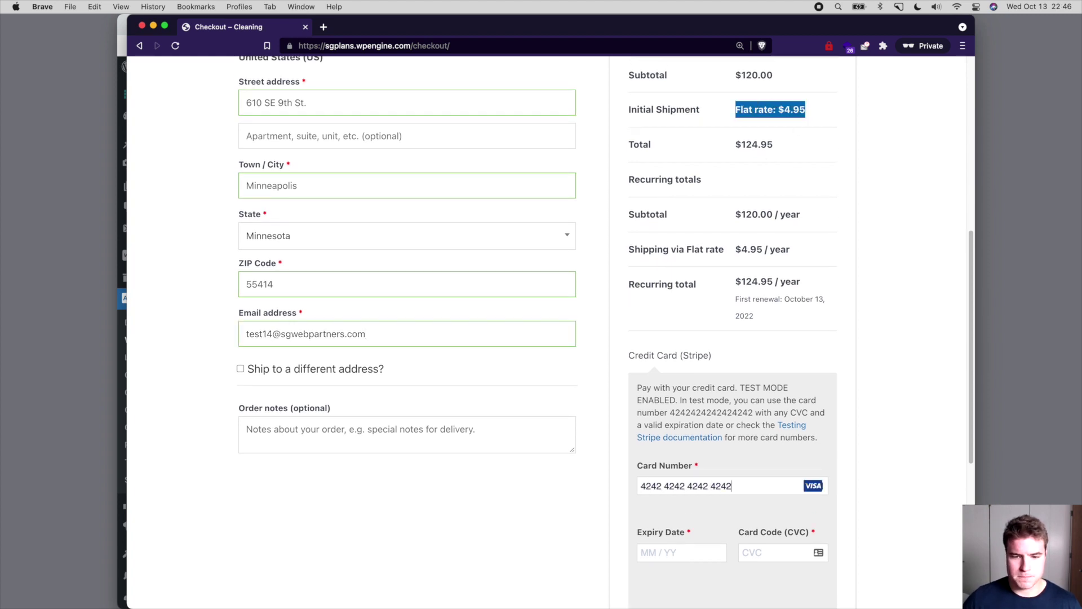
pyautogui.write('092210')
pyautogui.scroll(-5, 643, 454)
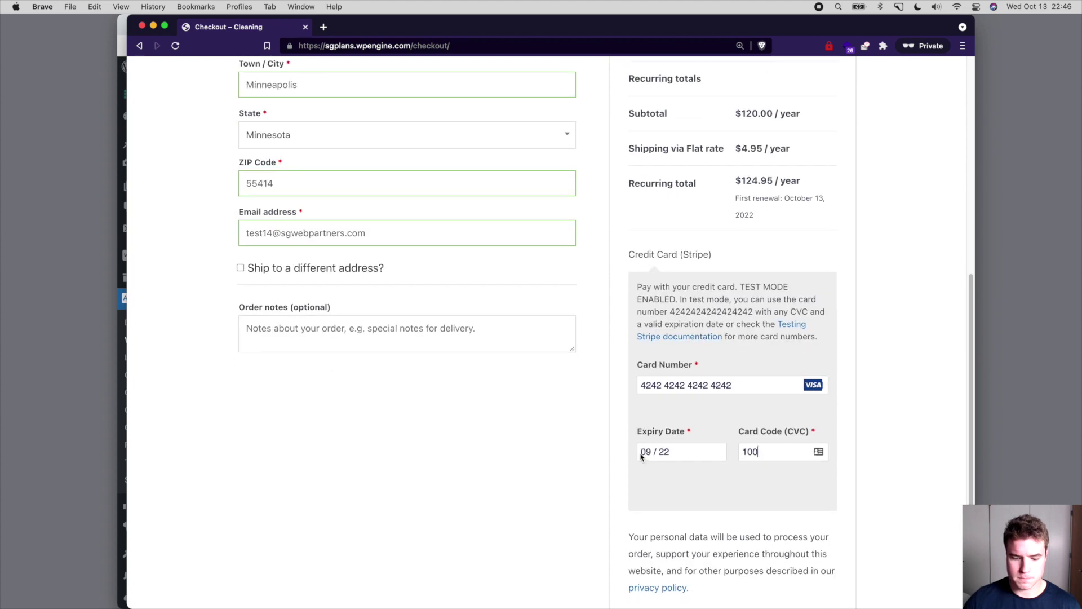
pyautogui.click(633, 547)
pyautogui.scroll(-2, 664, 304)
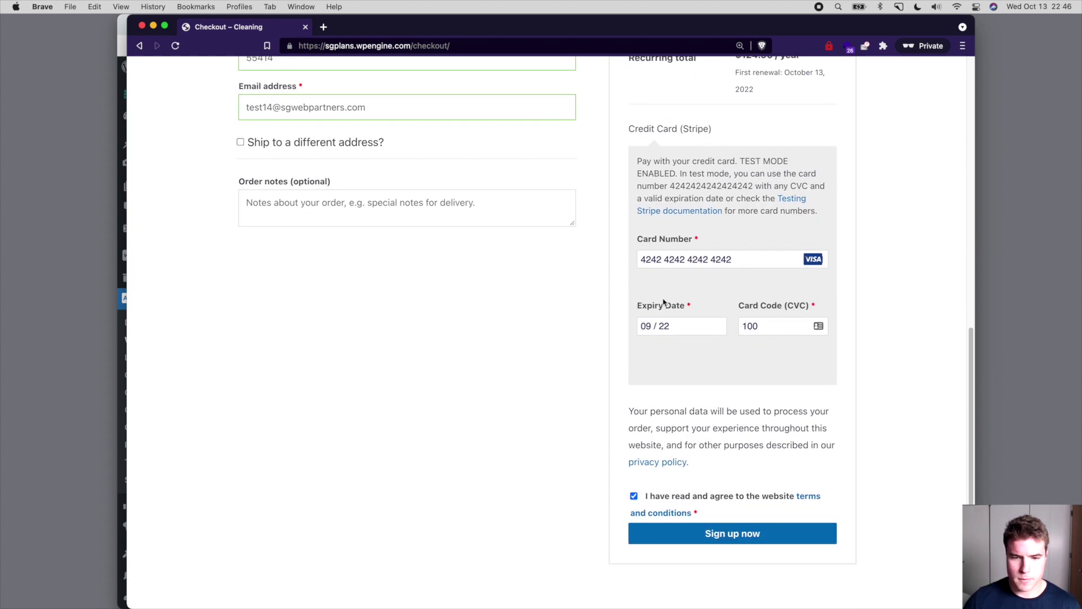
pyautogui.click(666, 542)
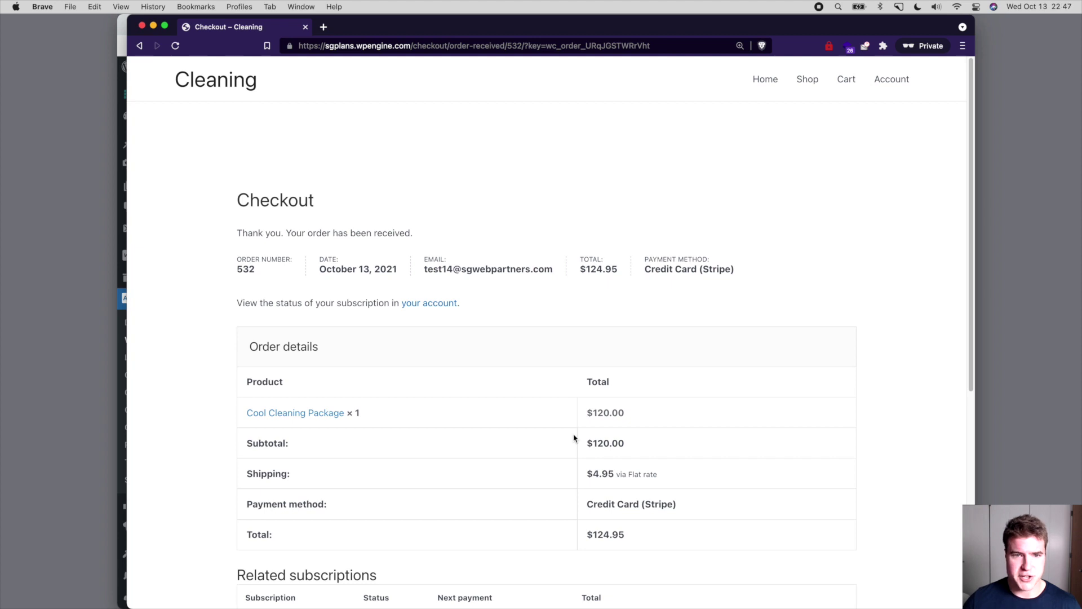
# - Close the private window and open the new $124.95 order from WooCommerce Orders
pyautogui.press('super+w')
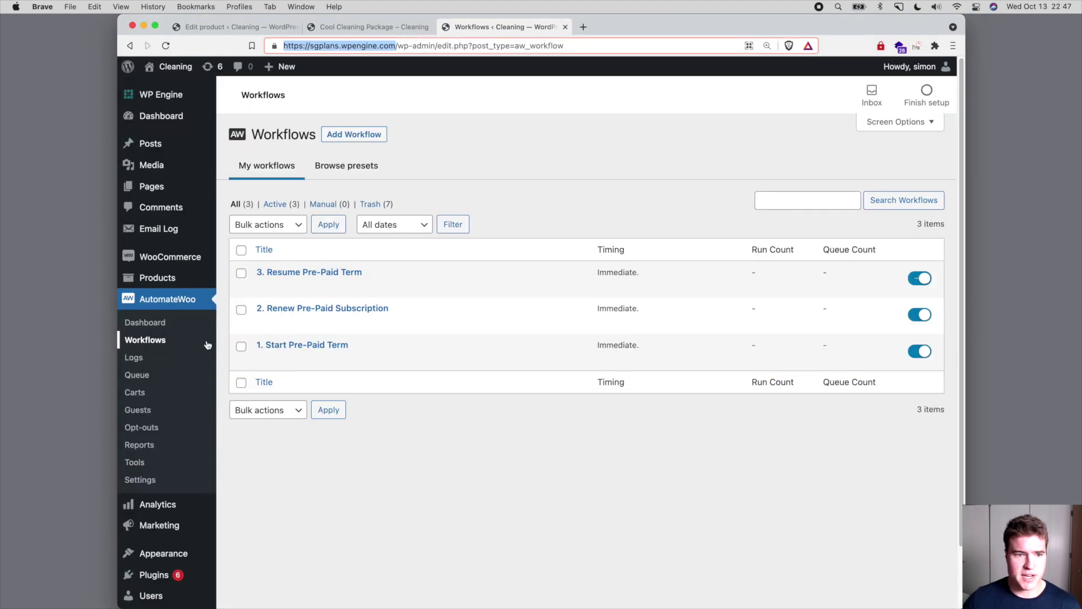
pyautogui.moveTo(212, 258)
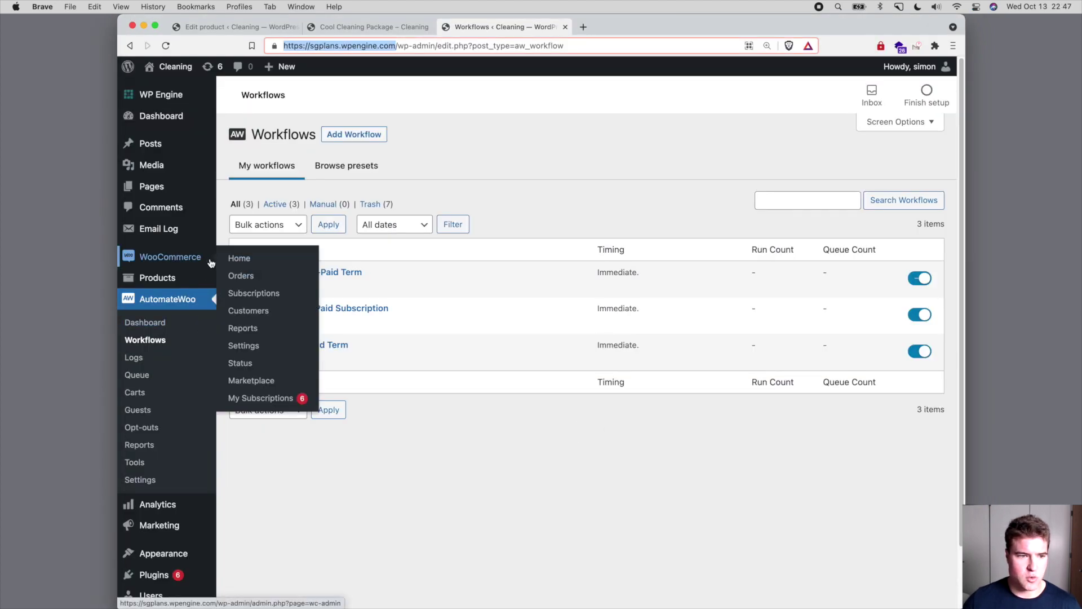
pyautogui.keyDown('super'); pyautogui.click(248, 276); pyautogui.keyUp('super')
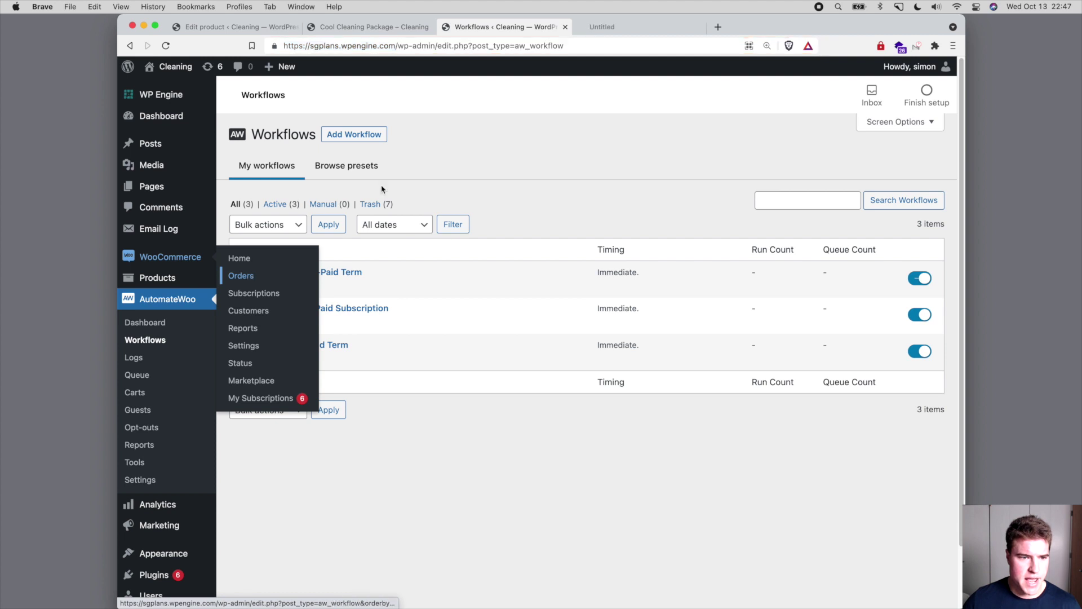
pyautogui.click(614, 28)
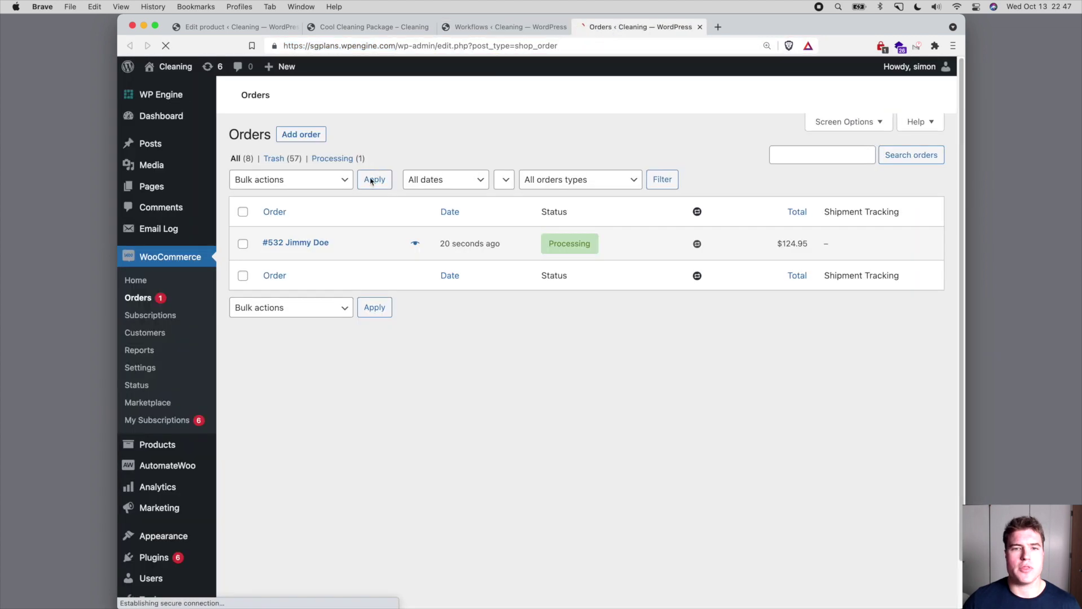
pyautogui.click(314, 243)
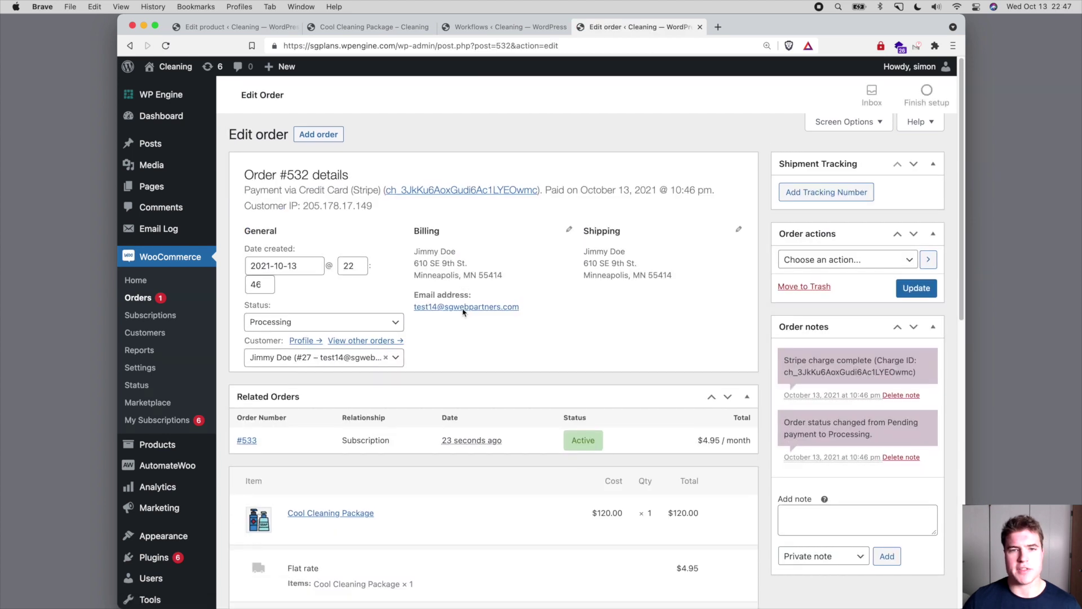
pyautogui.scroll(-1, 462, 312)
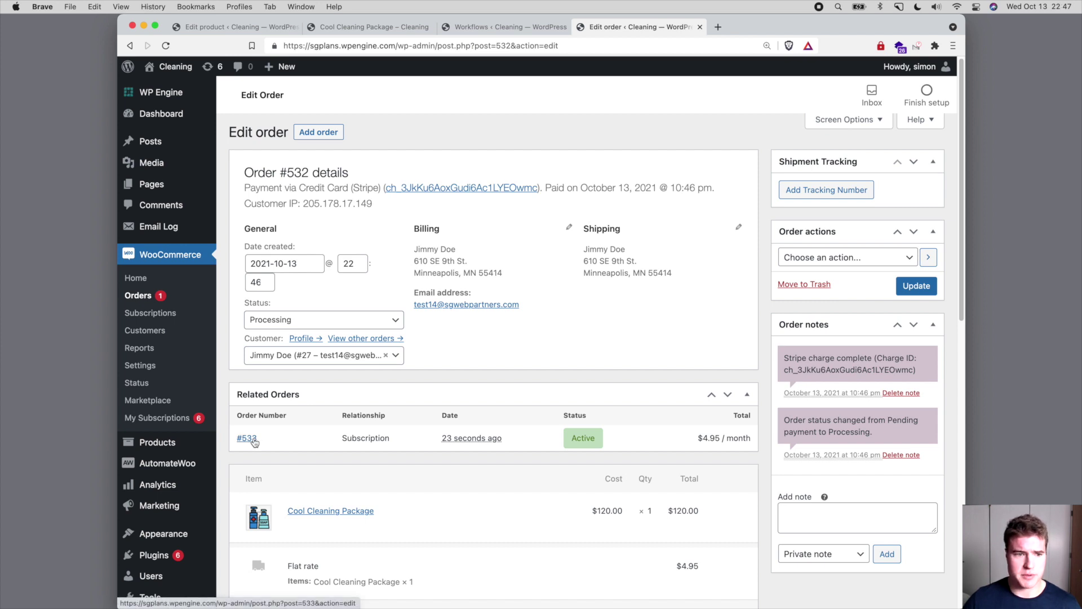
# - Open subscription #533 in a new tab and check the customer's request screenshot
pyautogui.keyDown('super'); pyautogui.click(253, 441); pyautogui.keyUp('super')
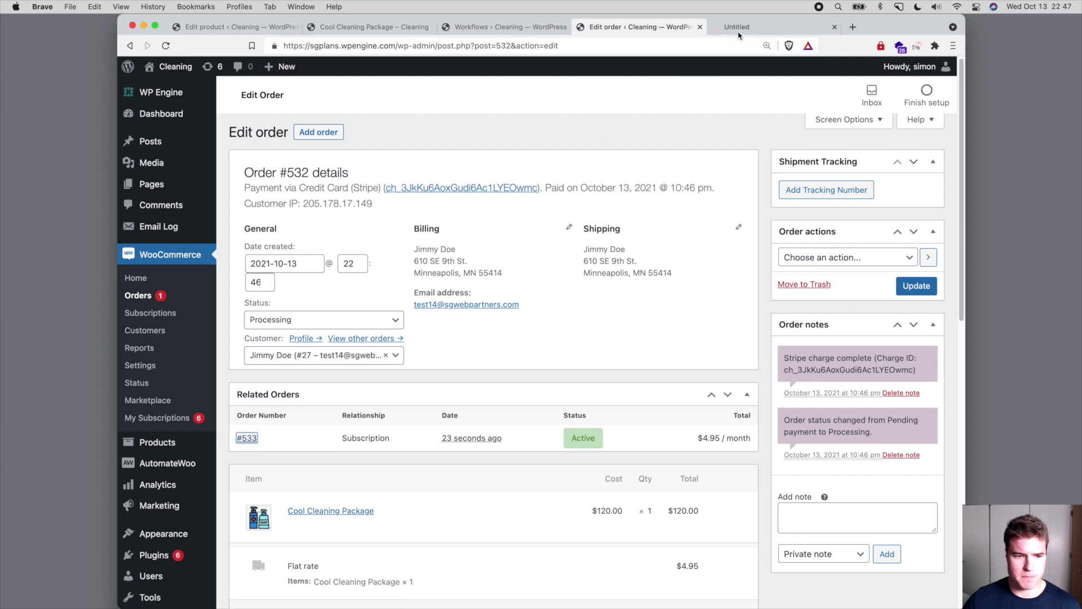
pyautogui.scroll(-5, 676, 220)
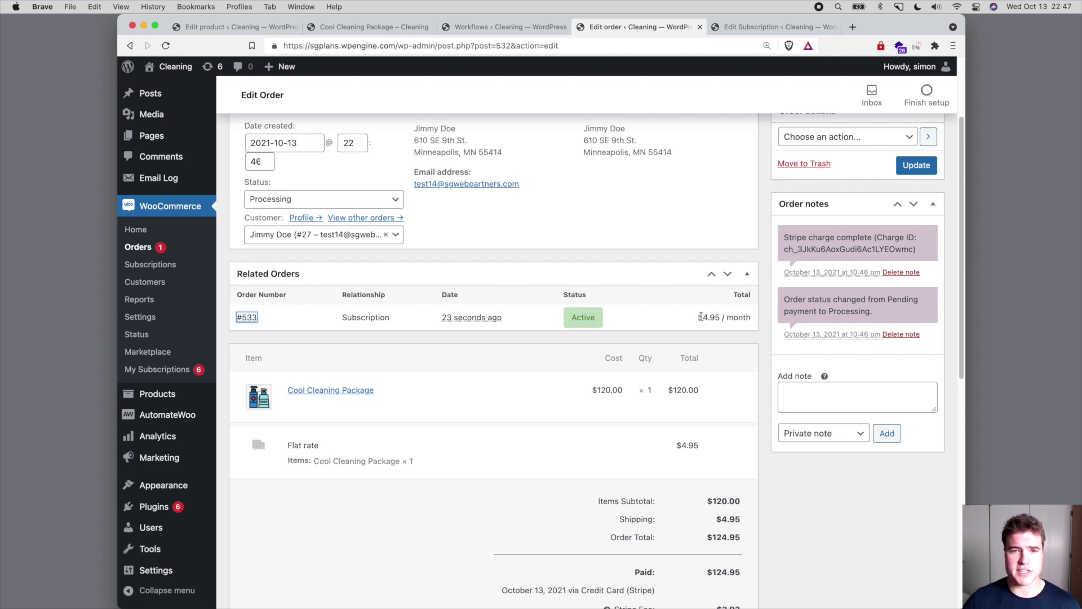
pyautogui.press('super+Tab')
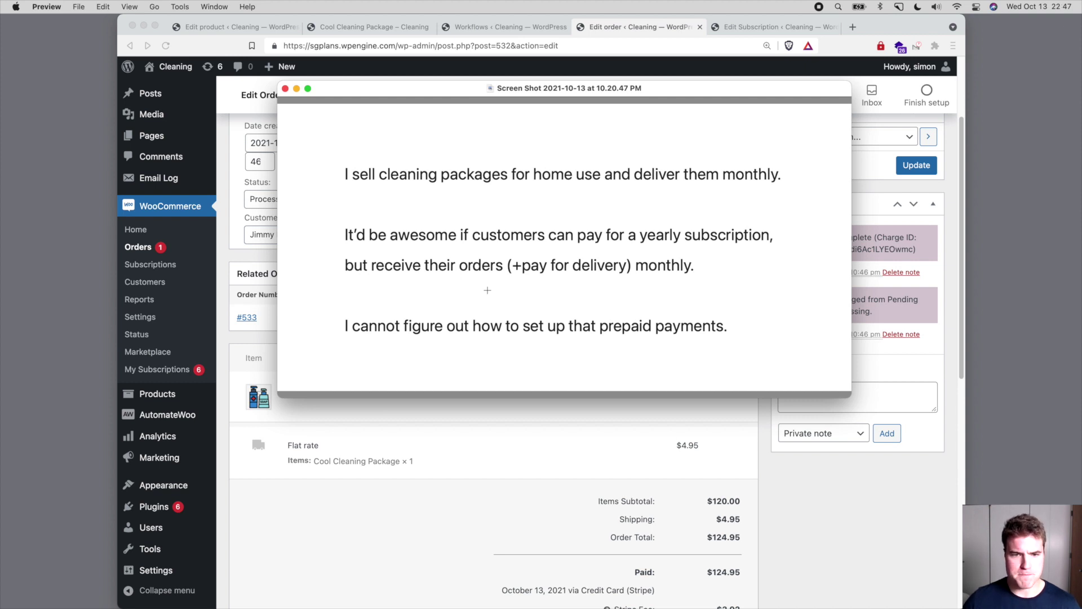
pyautogui.press('super+q')
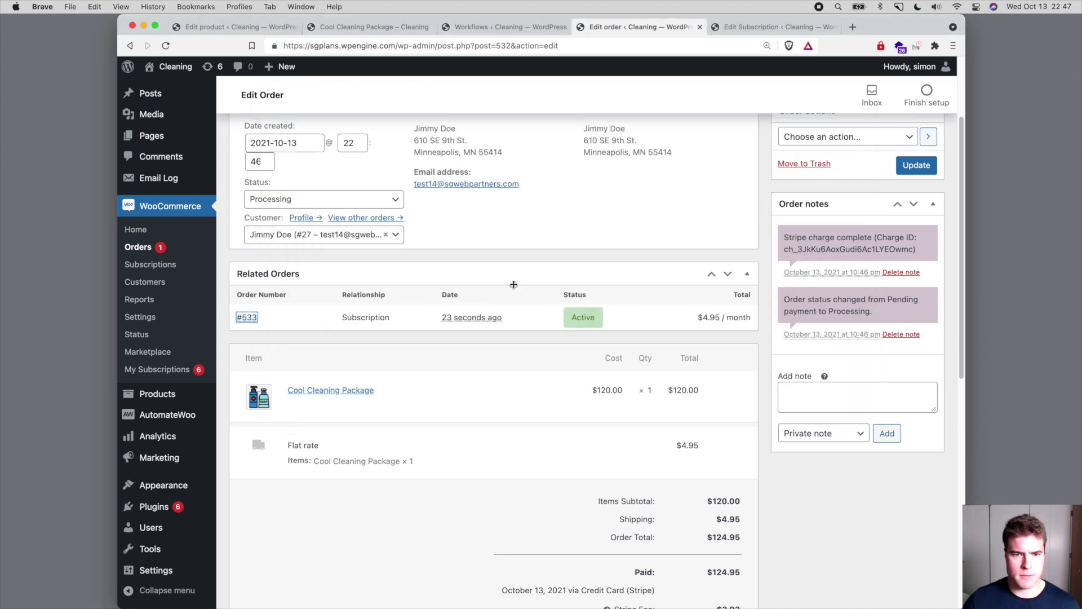
# - Confirm in AutomateWoo Logs that Start Pre-Paid Term ran, then close the order tab
pyautogui.moveTo(198, 417)
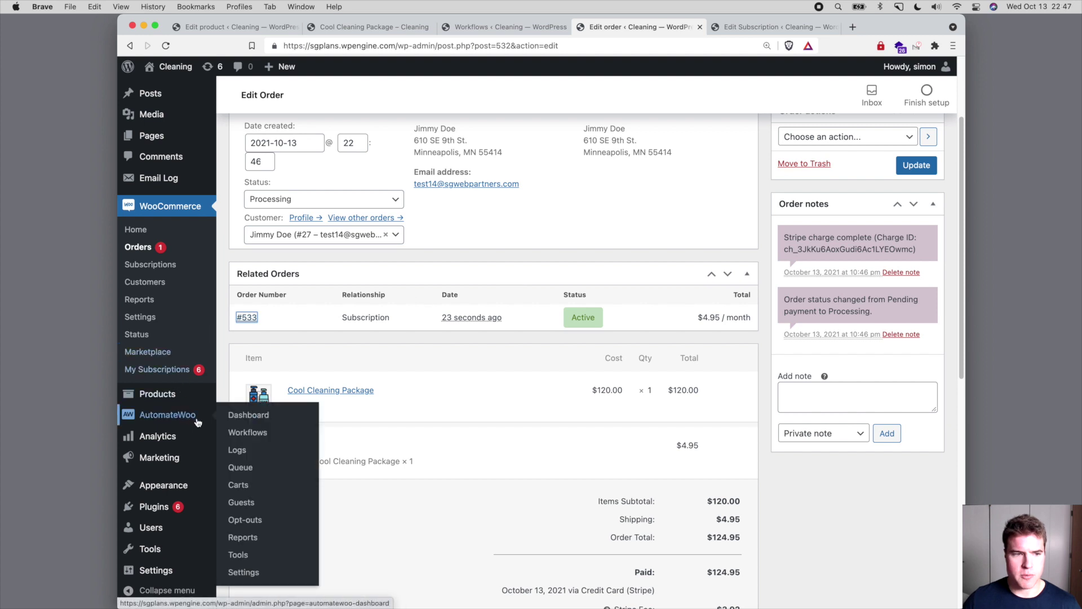
pyautogui.keyDown('shift'); pyautogui.click(235, 451); pyautogui.keyUp('shift')
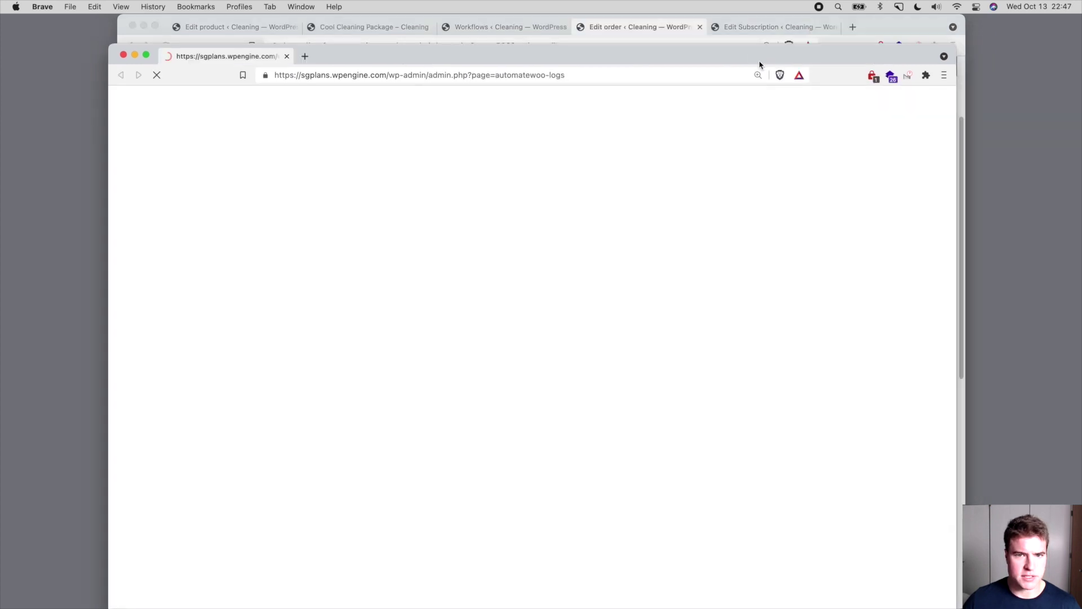
pyautogui.moveTo(759, 65); pyautogui.dragTo(737, 36)
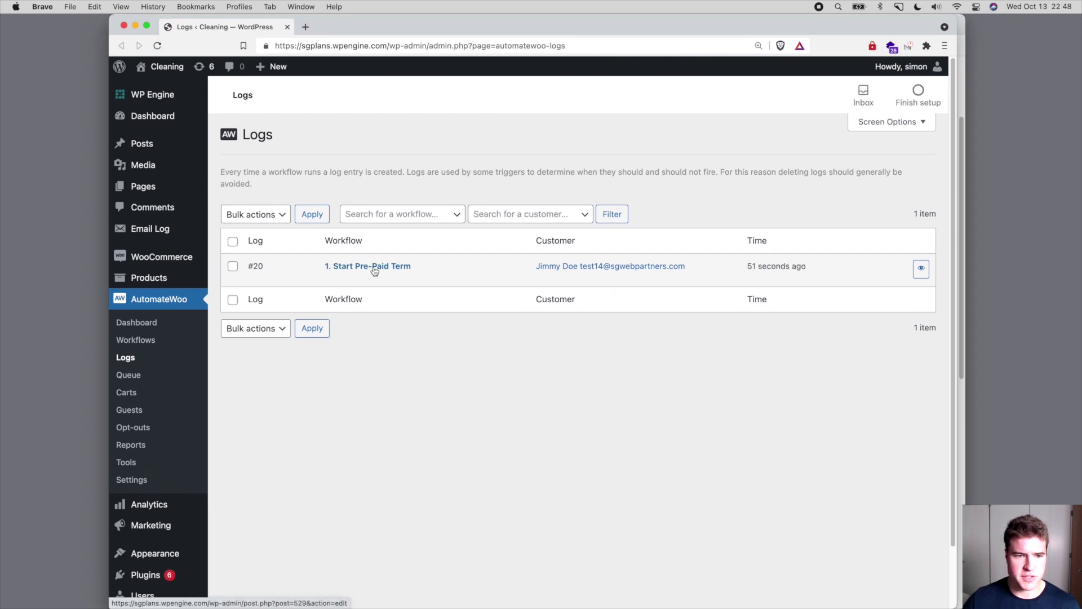
pyautogui.click(374, 269)
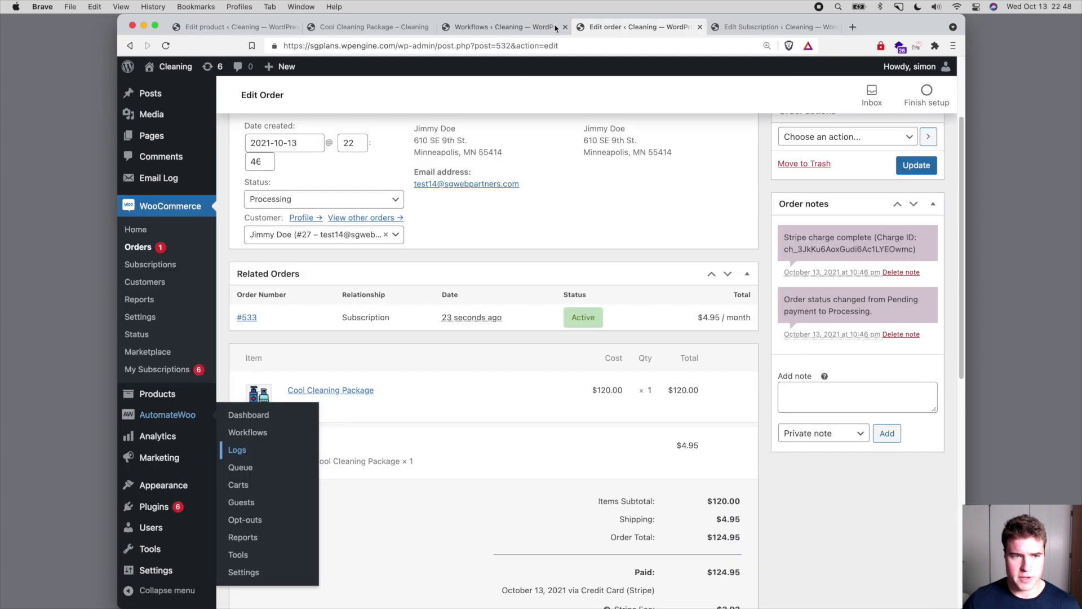
pyautogui.press('super+w')
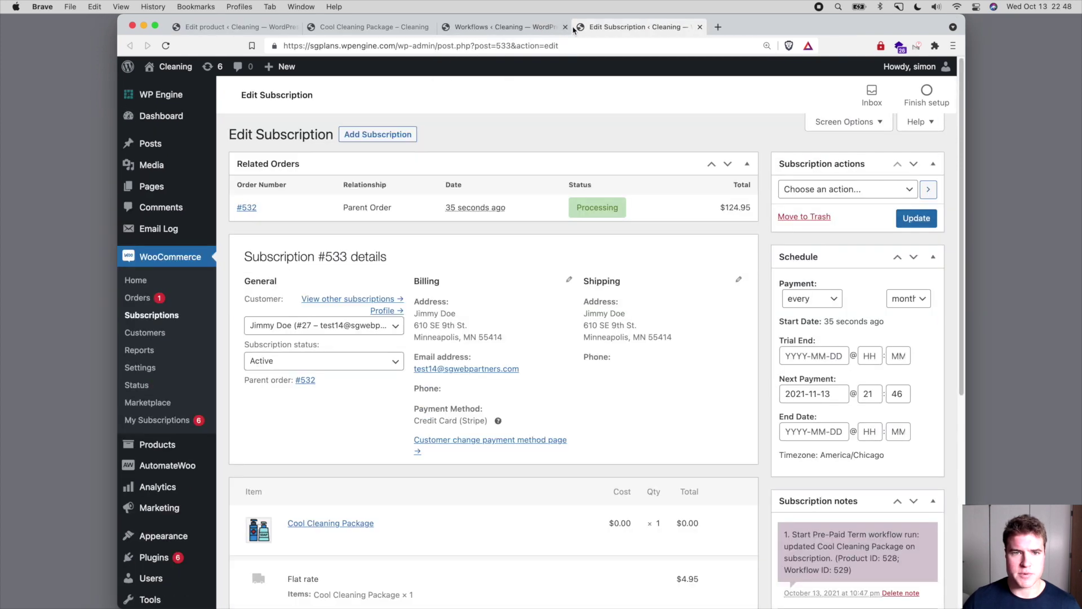
# - Process a renewal on subscription #533, creating $4.95 renewal order #534
pyautogui.click(801, 197)
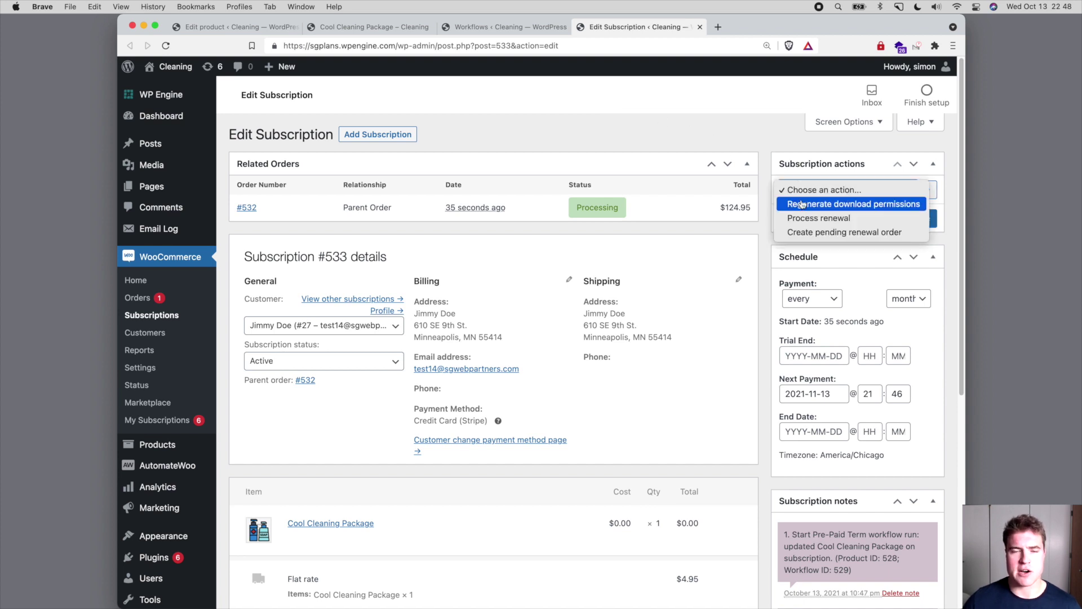
pyautogui.click(823, 218)
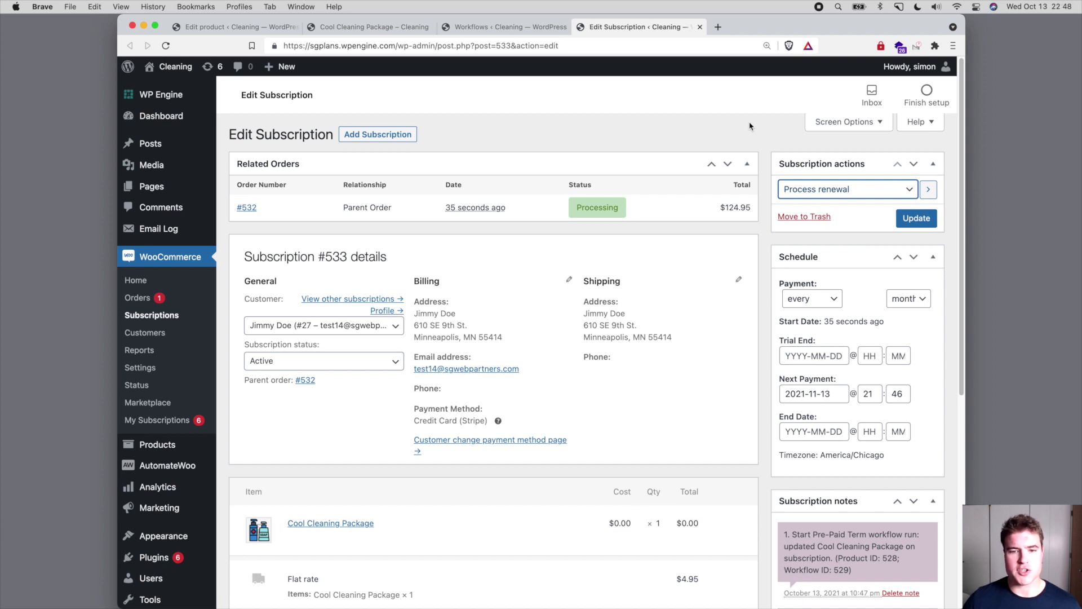
pyautogui.click(902, 222)
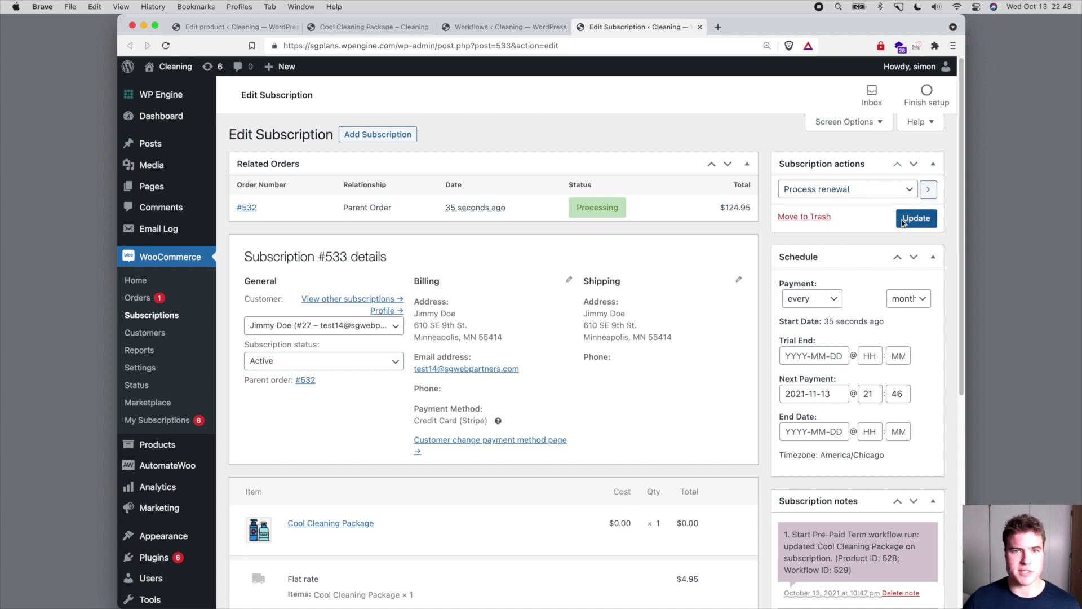
pyautogui.press('Return')
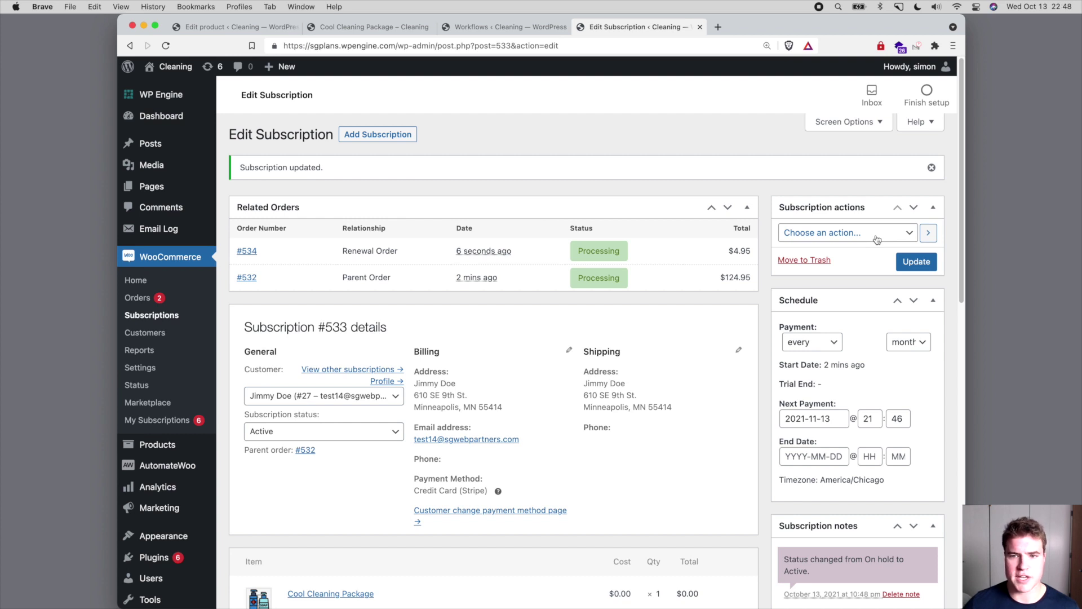
# - Process repeated renewals on subscription #533 until $4.95 orders #535 through #544 exist
pyautogui.click(877, 240)
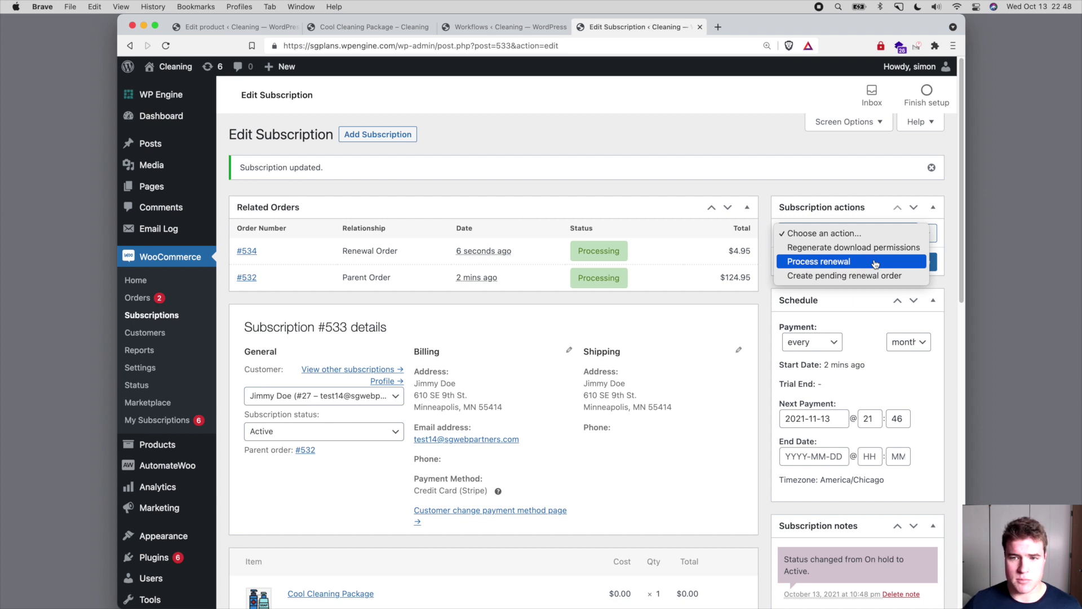
pyautogui.click(875, 261)
pyautogui.click(906, 265)
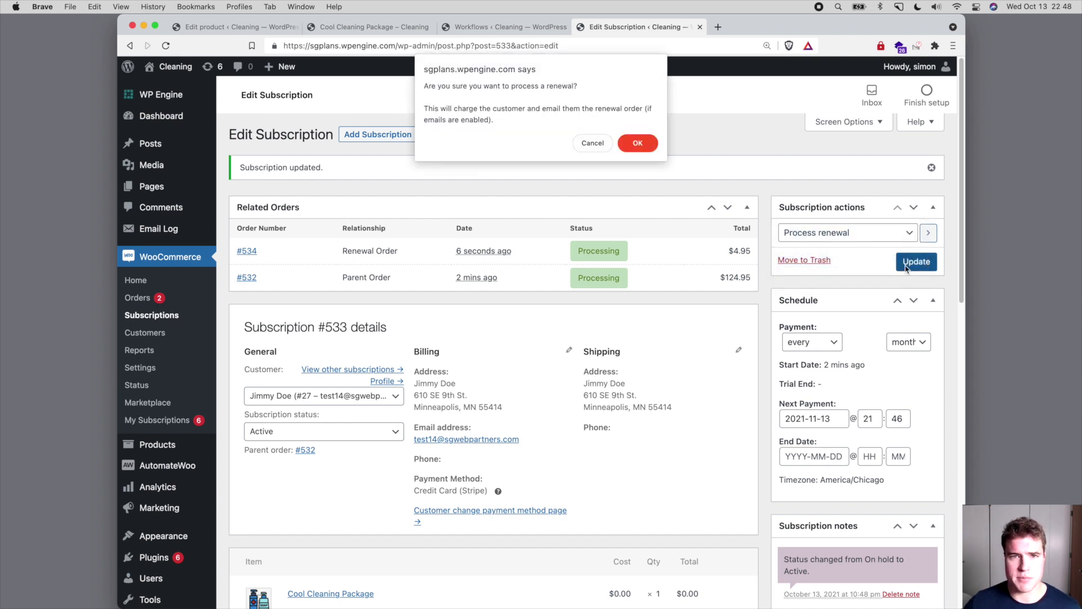
pyautogui.press('Return')
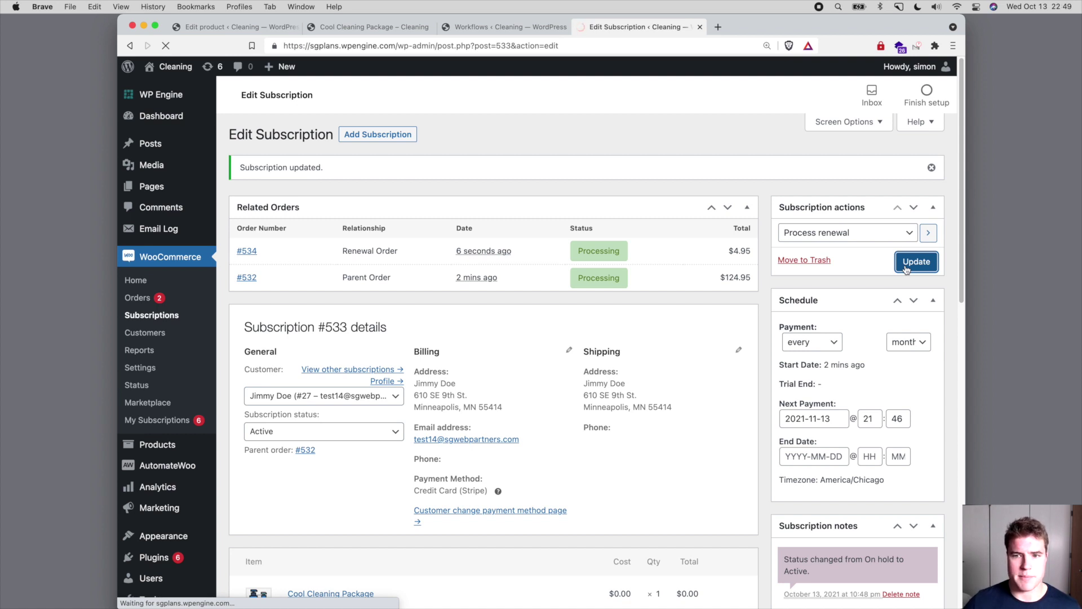
pyautogui.click(879, 233)
pyautogui.click(833, 262)
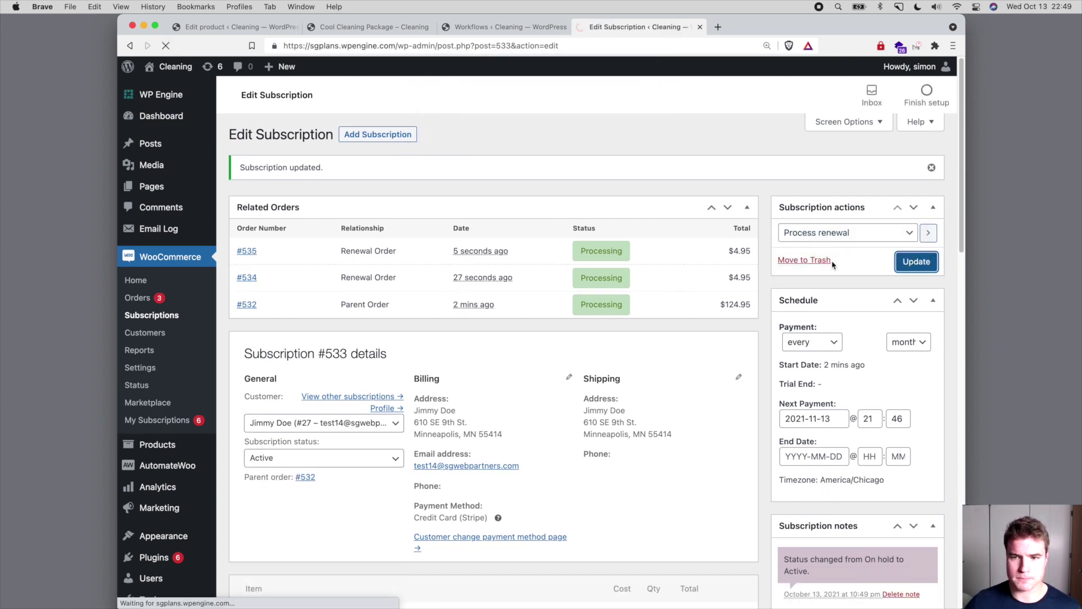
pyautogui.click(879, 233)
pyautogui.click(833, 263)
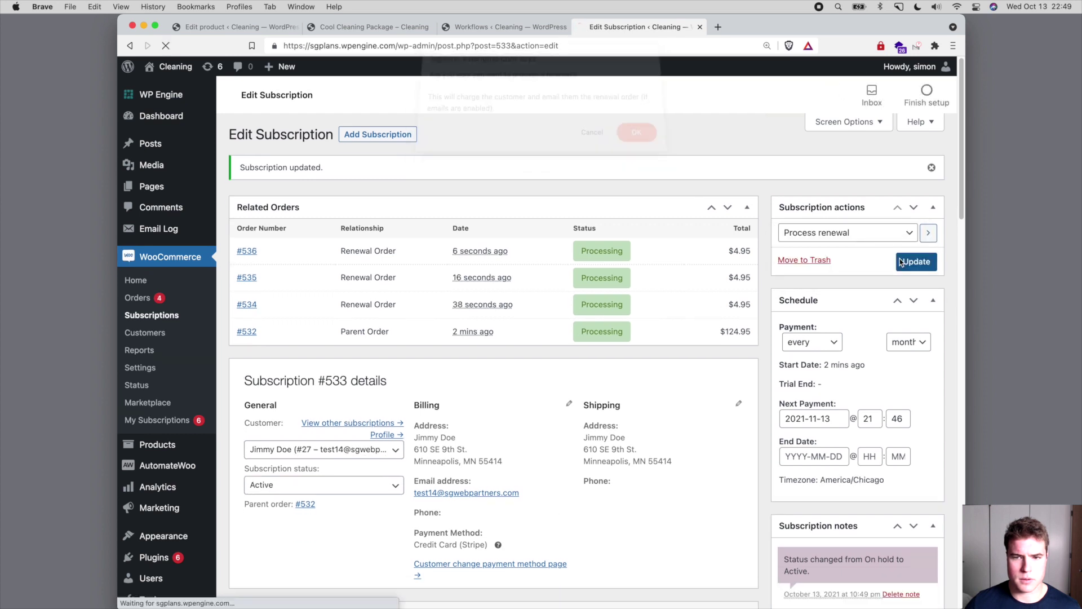
pyautogui.click(900, 262)
pyautogui.click(880, 233)
pyautogui.click(833, 263)
pyautogui.click(900, 263)
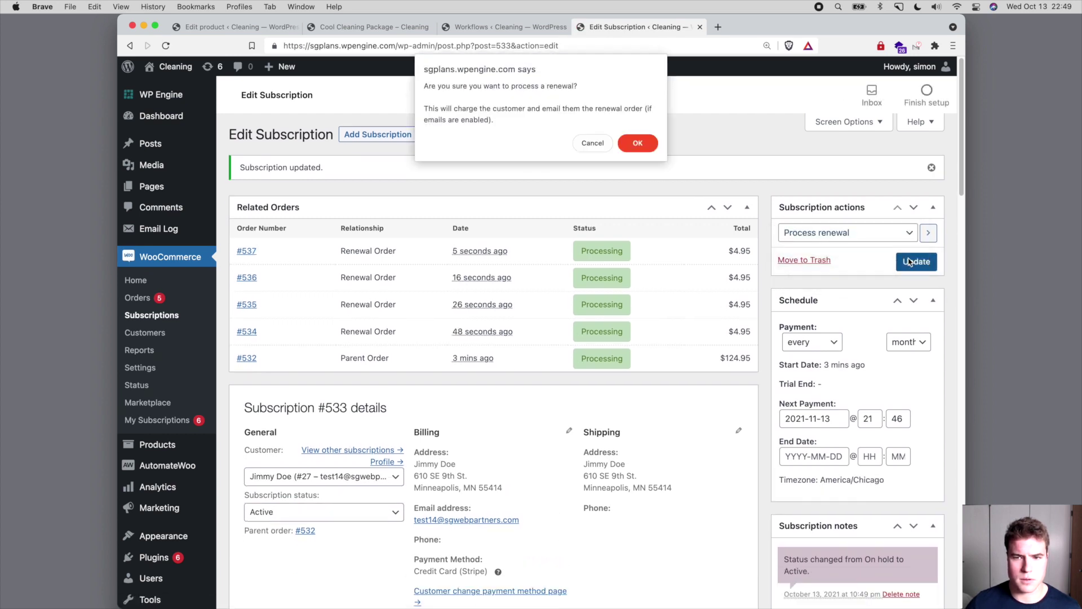
pyautogui.press('Return')
pyautogui.click(880, 233)
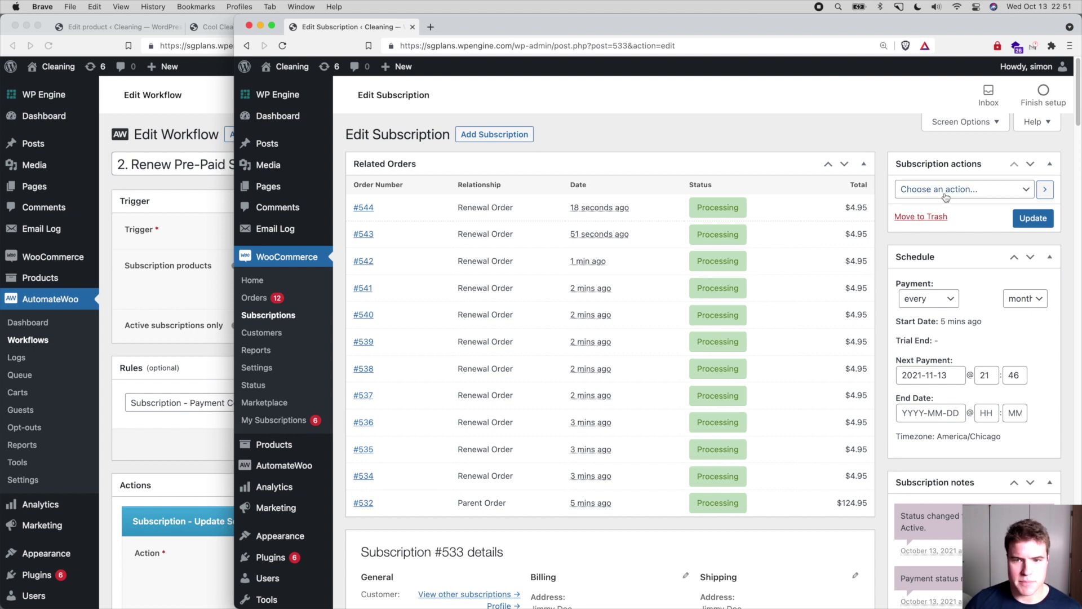
# - Purge all caches in WP Engine General Settings, then reload subscription #533 showing yearly billing
pyautogui.click(747, 43)
pyautogui.press('Return')
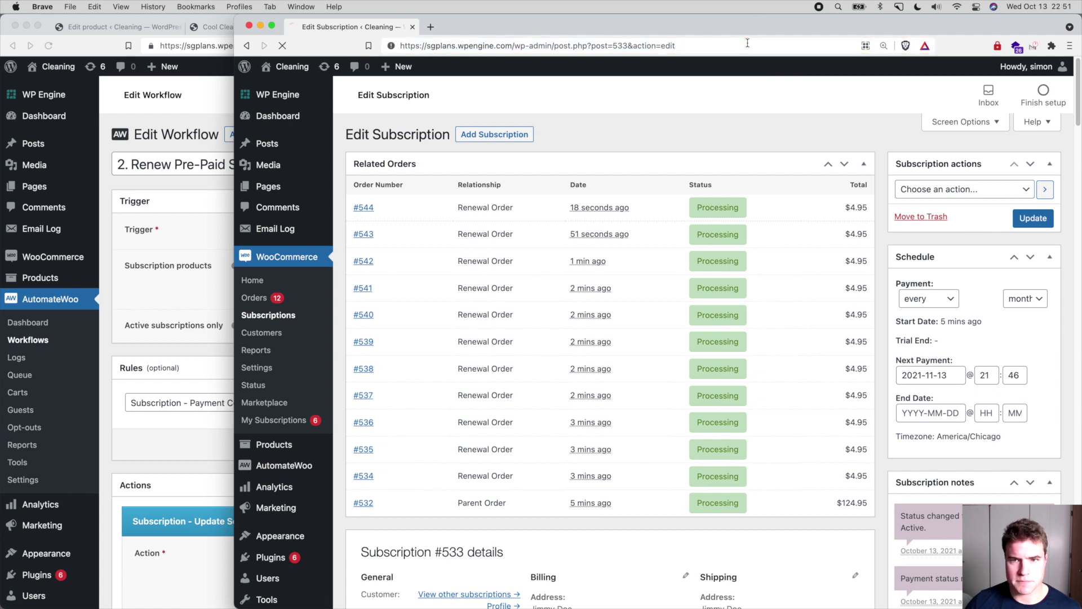
pyautogui.moveTo(315, 94)
pyautogui.keyDown('super'); pyautogui.click(367, 94); pyautogui.keyUp('super')
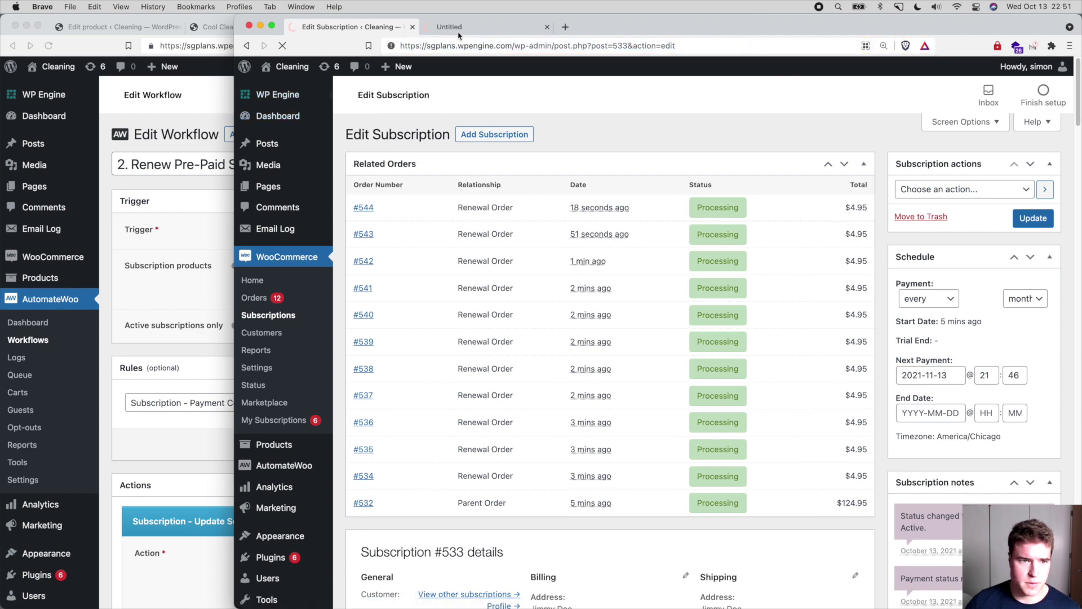
pyautogui.click(458, 34)
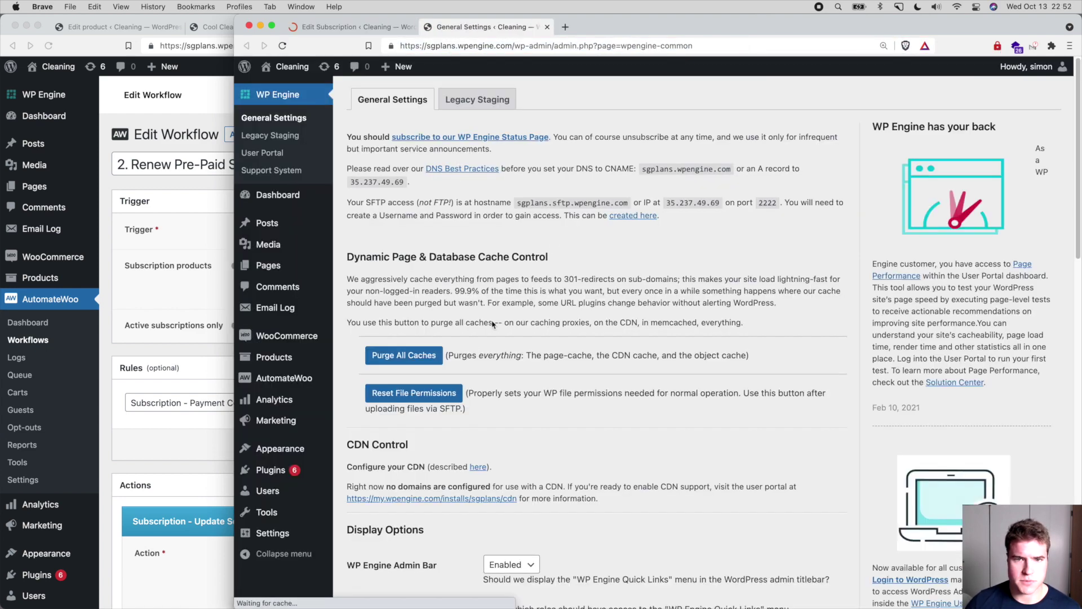
pyautogui.click(411, 360)
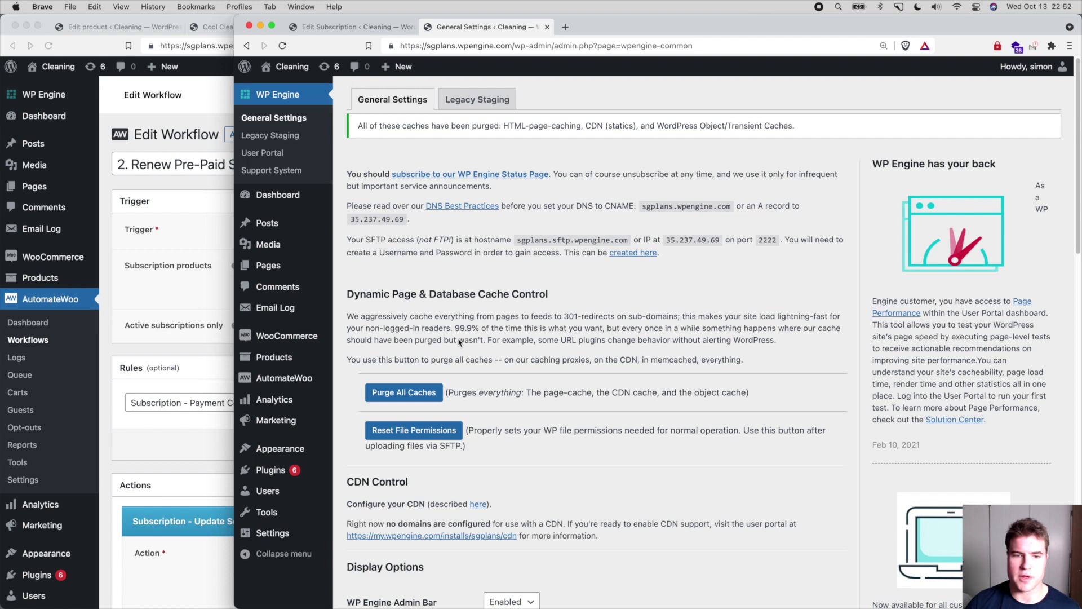
pyautogui.hotkey('ctrl', 'shift', 'Tab')
pyautogui.press('super+r')
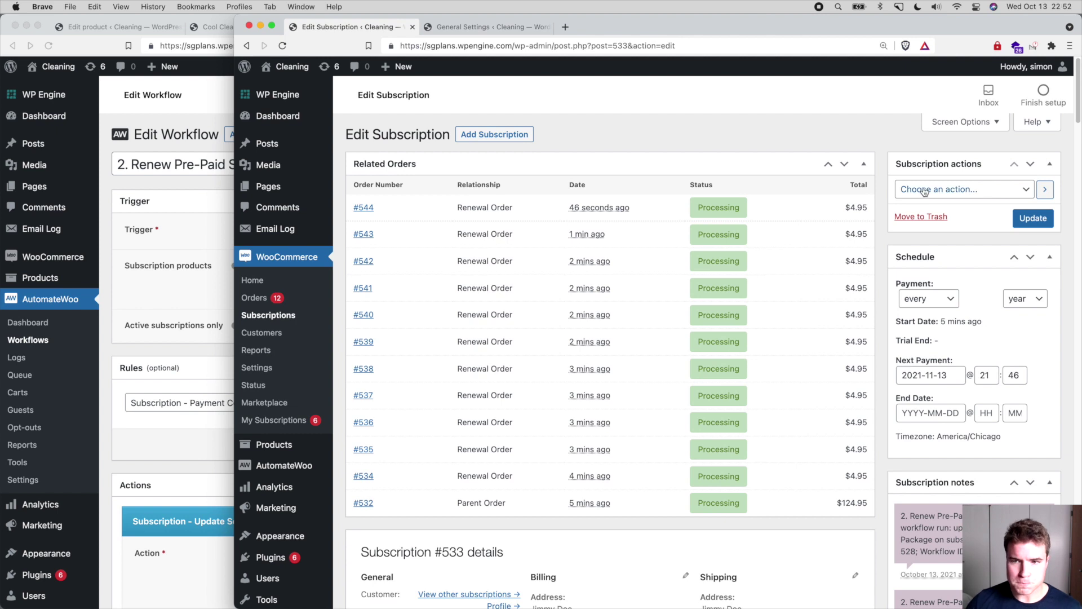
# - Renew subscription #533 to create $124.95 order #545, then bring up the Renew Pre-Paid Subscription workflow
pyautogui.click(924, 191)
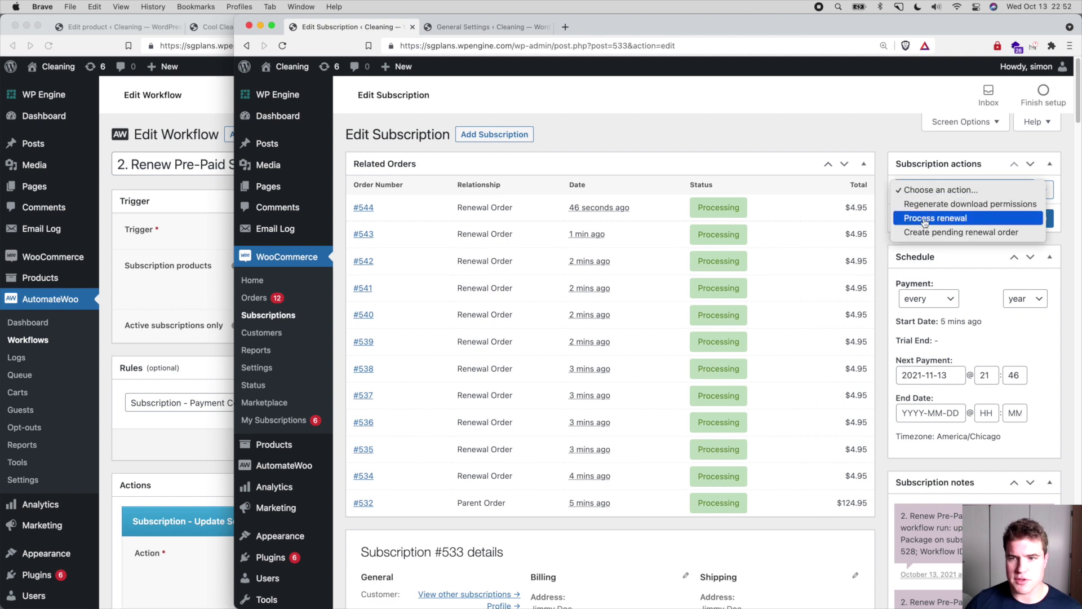
pyautogui.click(924, 220)
pyautogui.click(1044, 223)
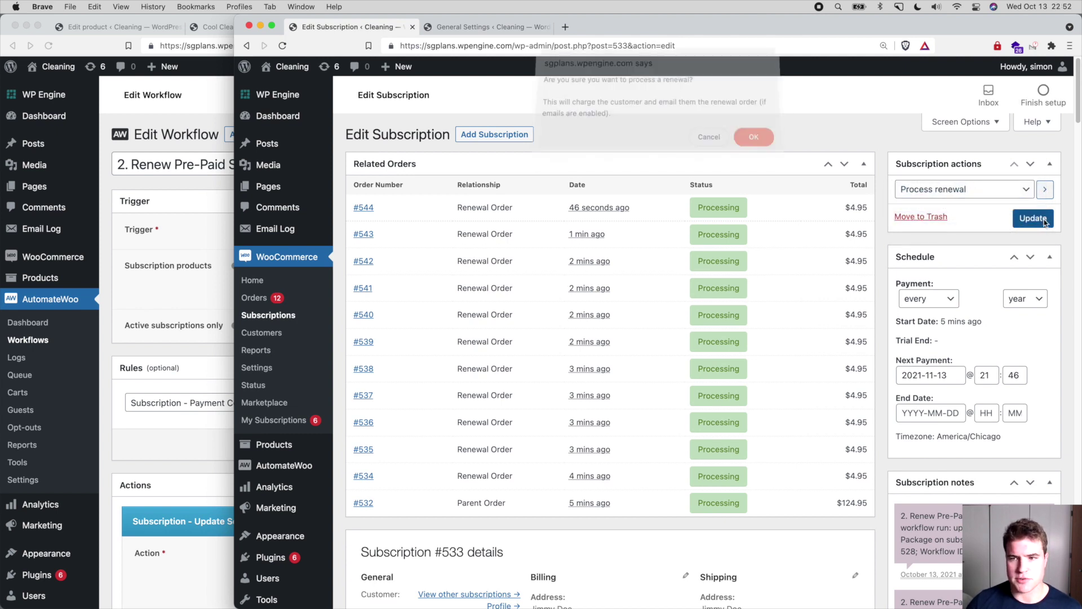
pyautogui.press('Return')
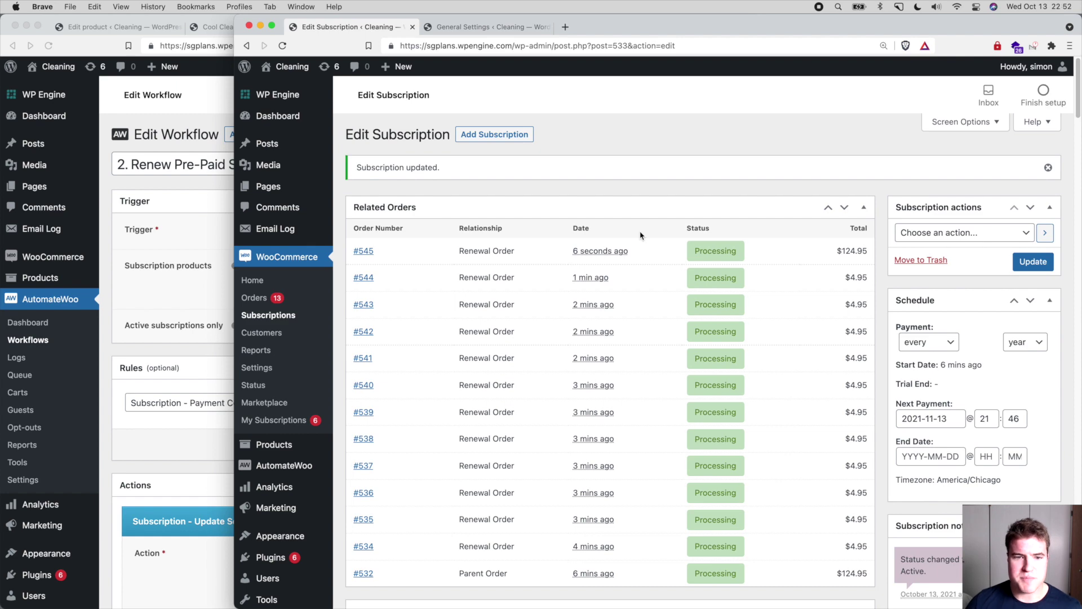
pyautogui.click(169, 358)
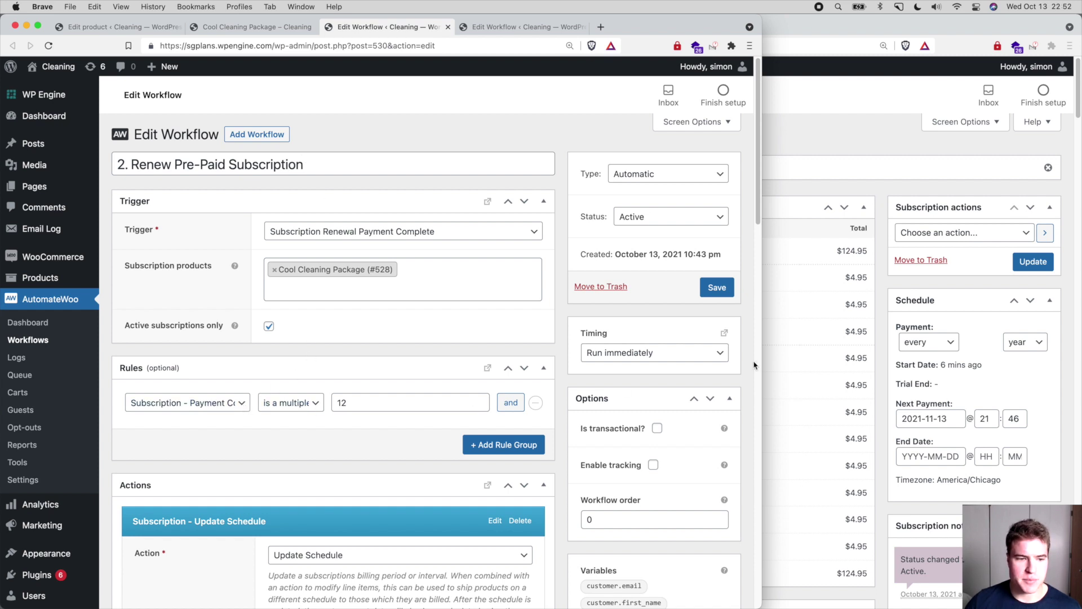
# - Widen the workflow editor to view its Payment Count multiple-of-12 rule, then bring the subscription forward
pyautogui.moveTo(760, 364); pyautogui.dragTo(857, 349)
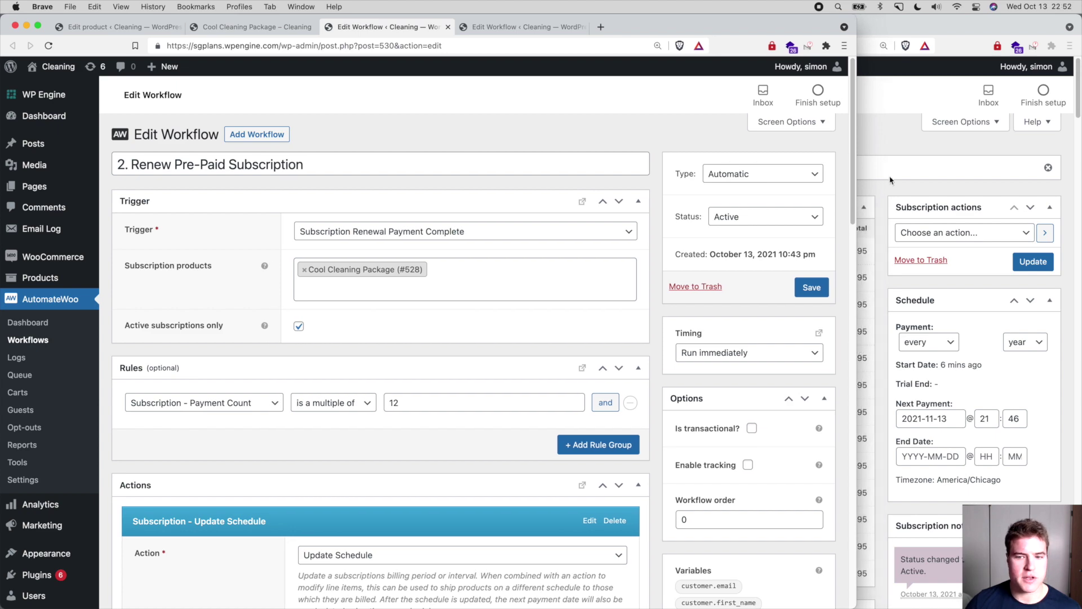
pyautogui.click(890, 179)
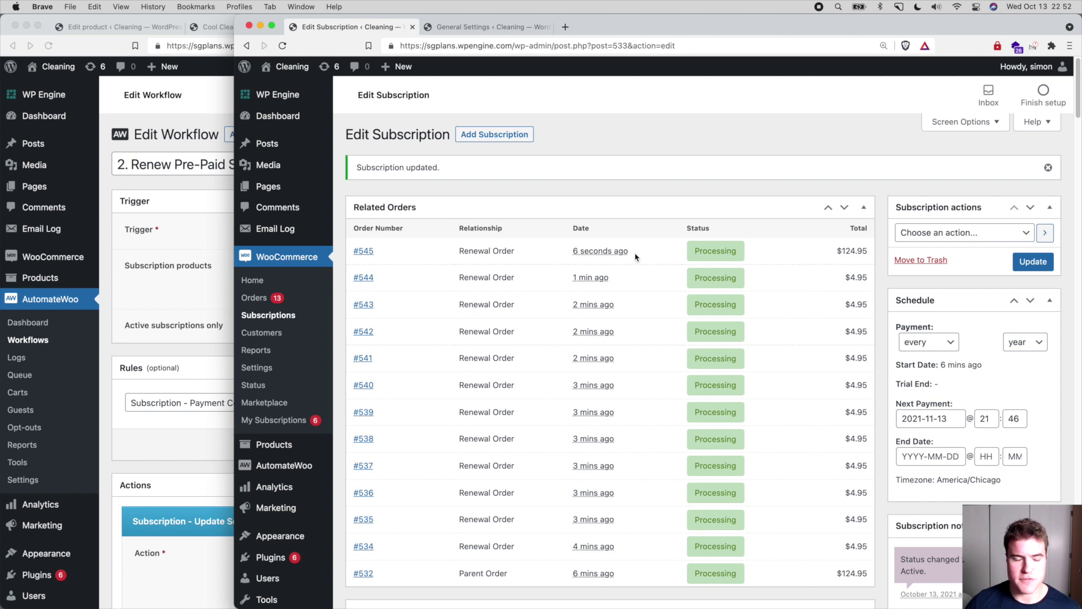
# - Verify the Cool Cleaning Package now costs $120.00 with a $124.95 total, then return to the workflow
pyautogui.scroll(-1, 635, 257)
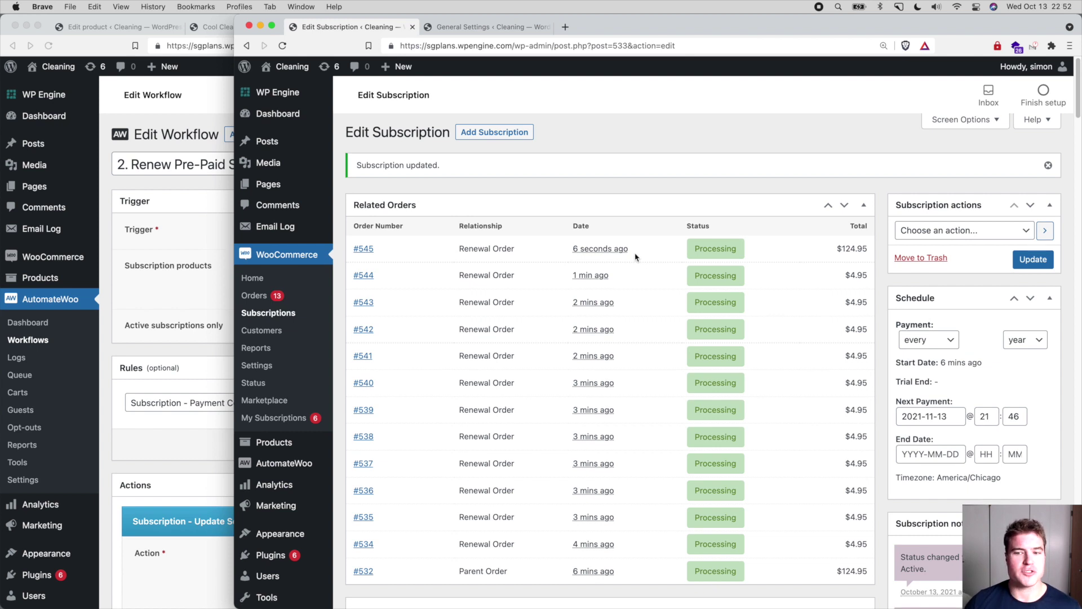
pyautogui.scroll(-1, 634, 257)
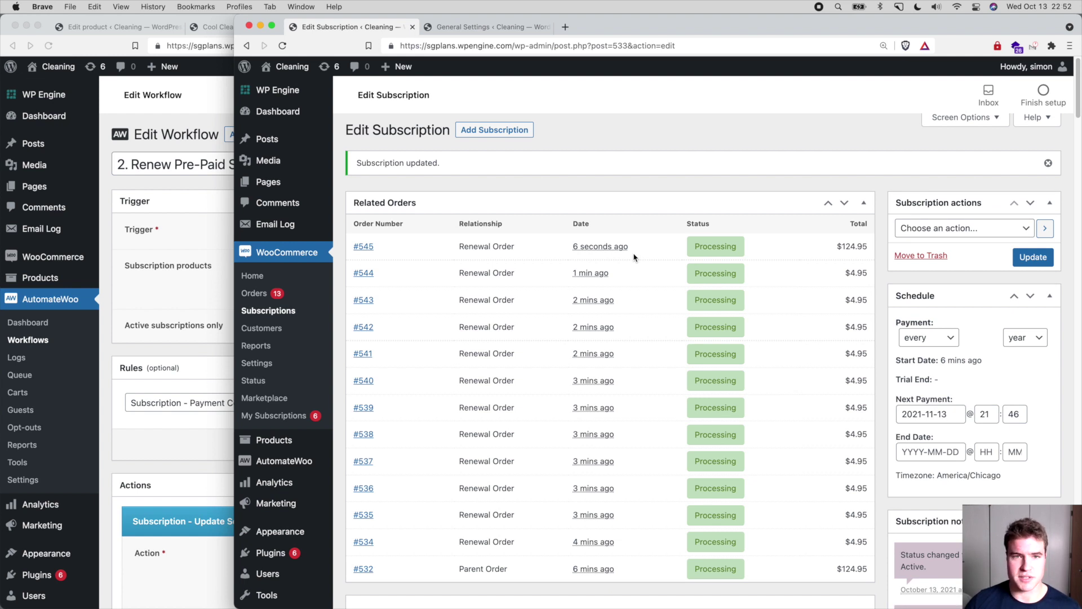
pyautogui.scroll(-1, 634, 257)
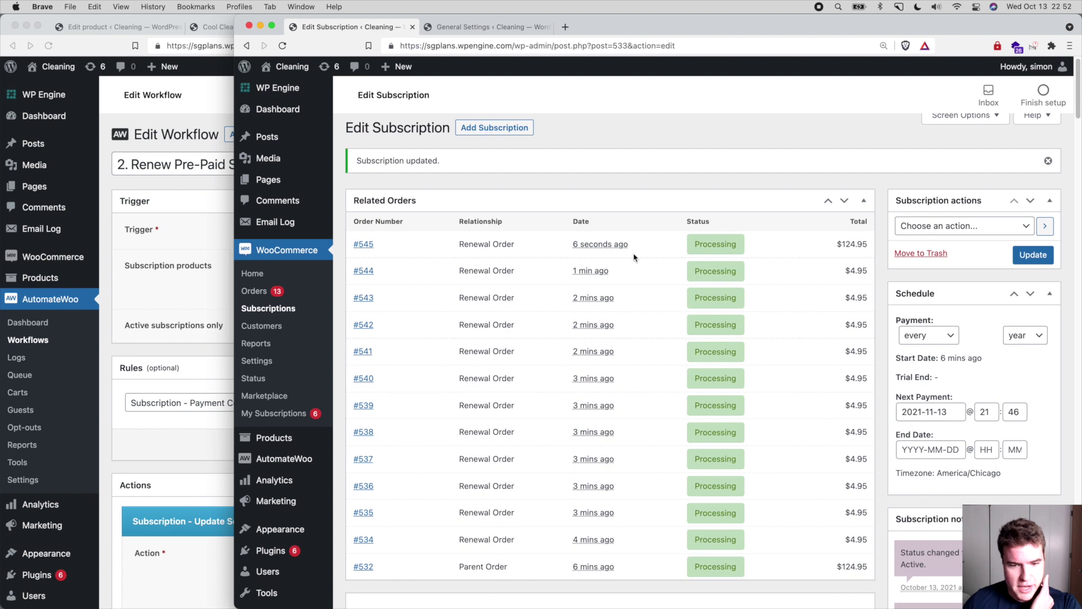
pyautogui.scroll(-3, 634, 257)
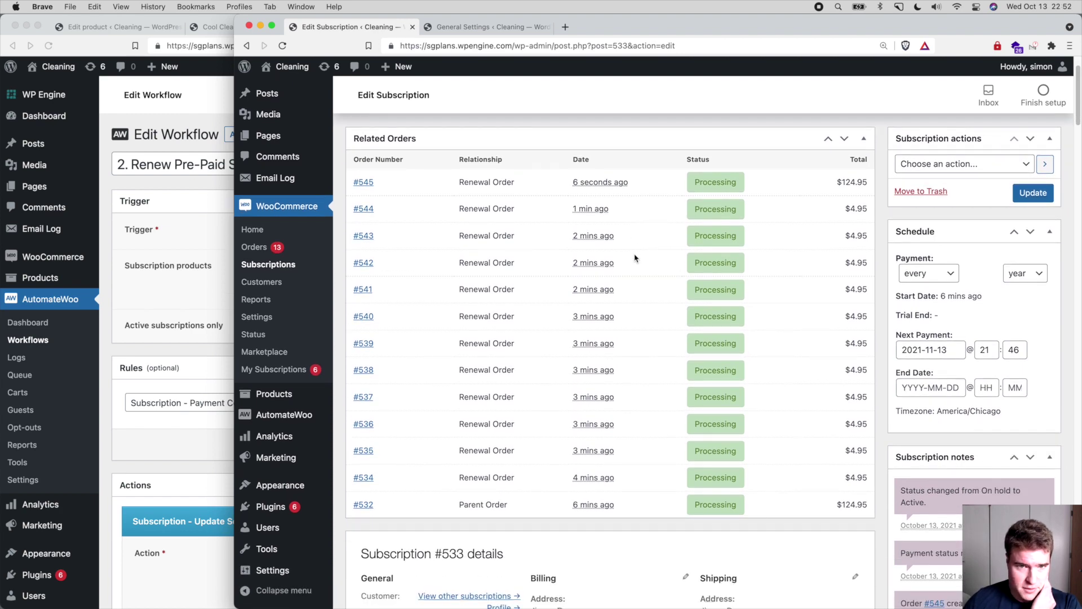
pyautogui.scroll(-1, 632, 260)
pyautogui.scroll(-1, 630, 262)
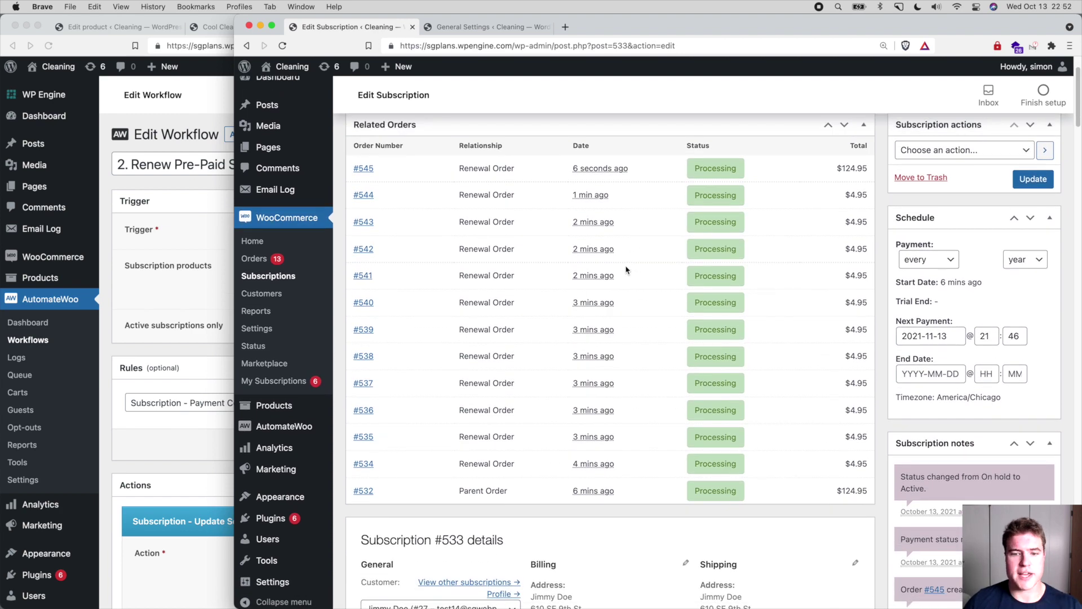
pyautogui.scroll(1, 629, 270)
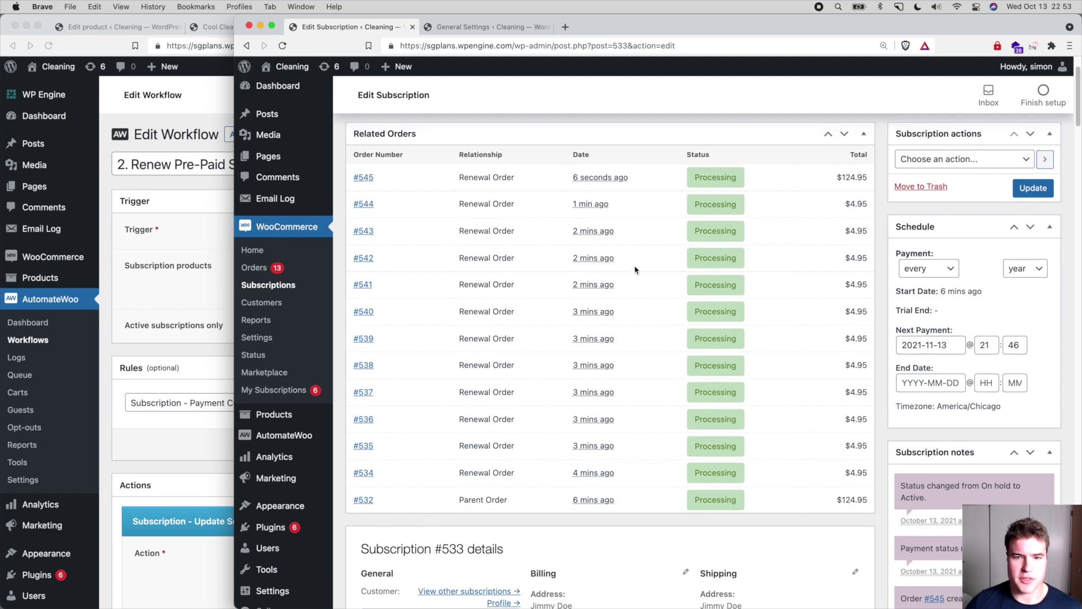
pyautogui.scroll(-5, 635, 269)
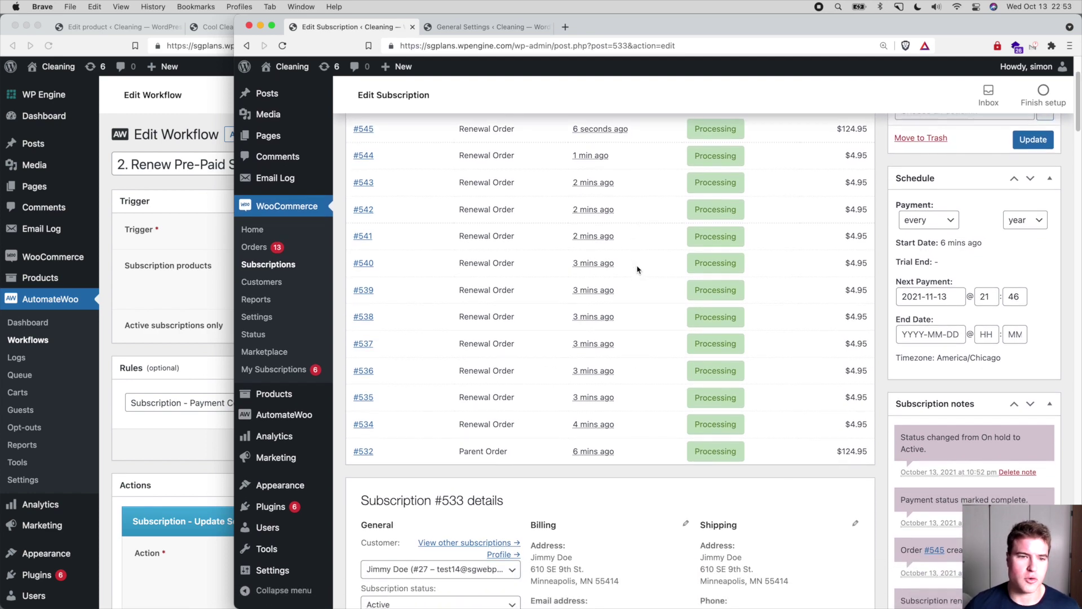
pyautogui.scroll(-5, 637, 268)
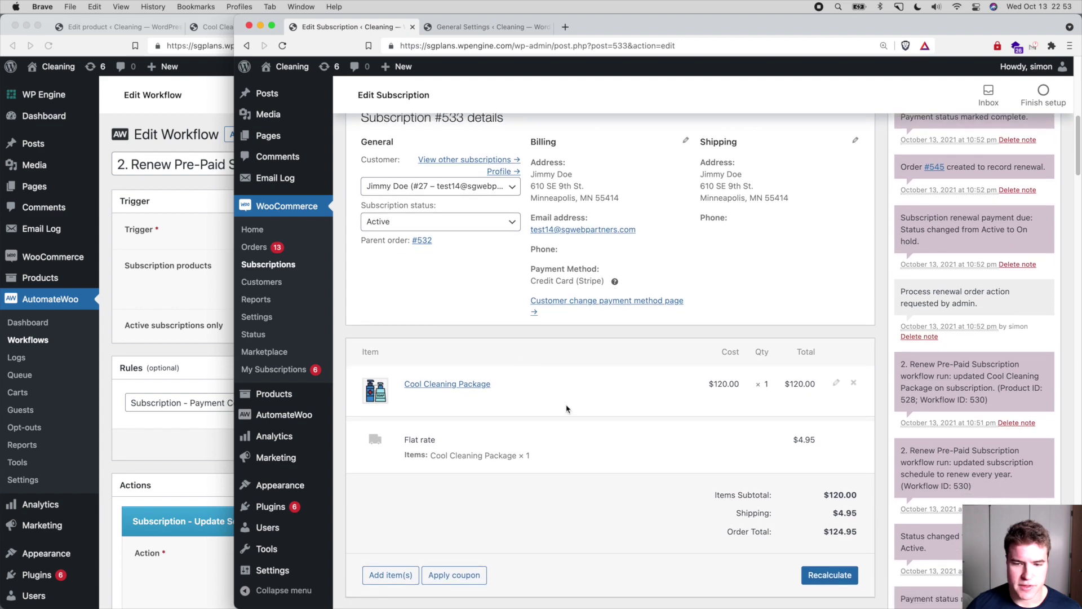
pyautogui.scroll(1, 567, 411)
pyautogui.click(159, 337)
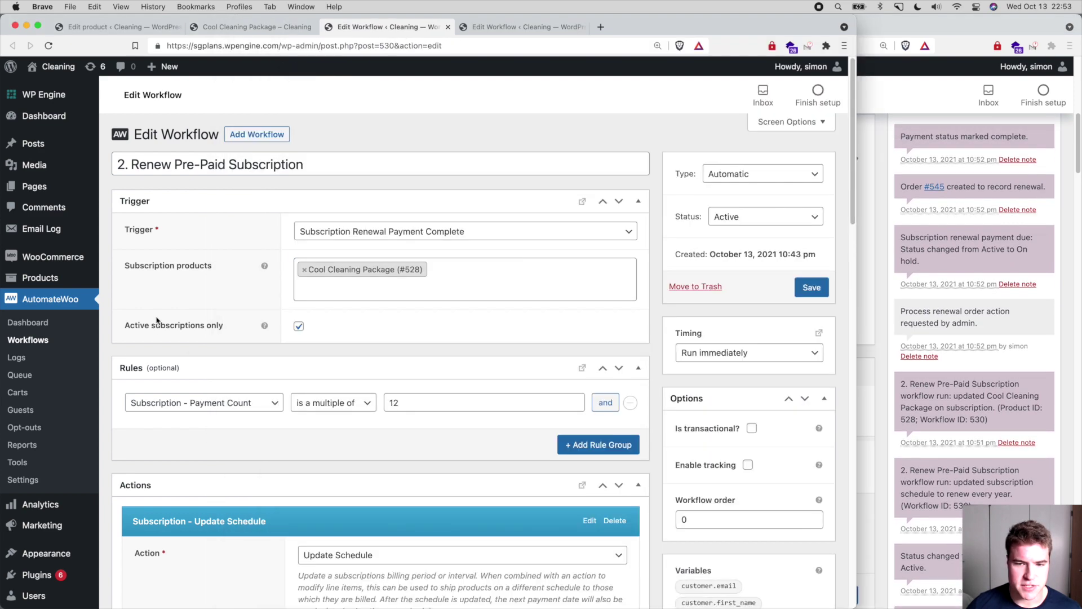
# - Reload AutomateWoo Logs after closing extra tabs and find run #22, 3. Resume Pre-Paid Term
pyautogui.click(41, 365)
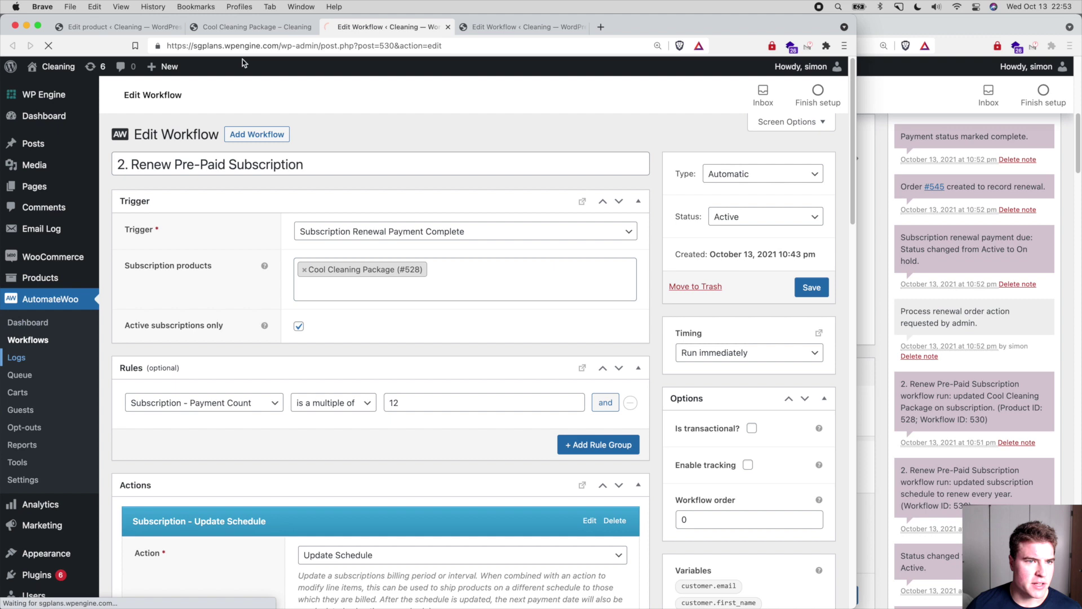
pyautogui.click(314, 27)
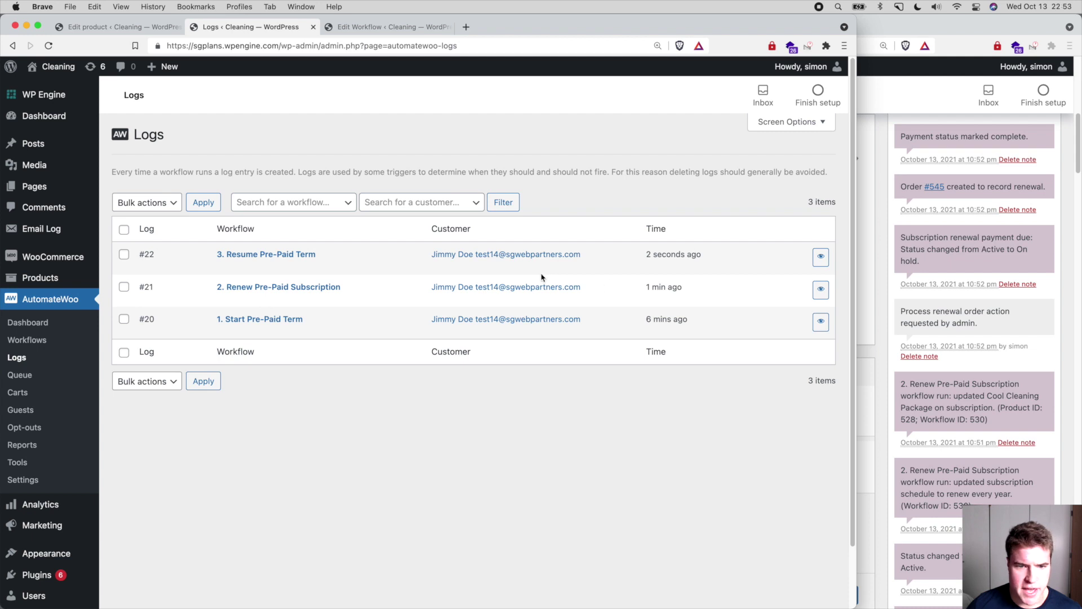
pyautogui.click(405, 45)
pyautogui.press('Return')
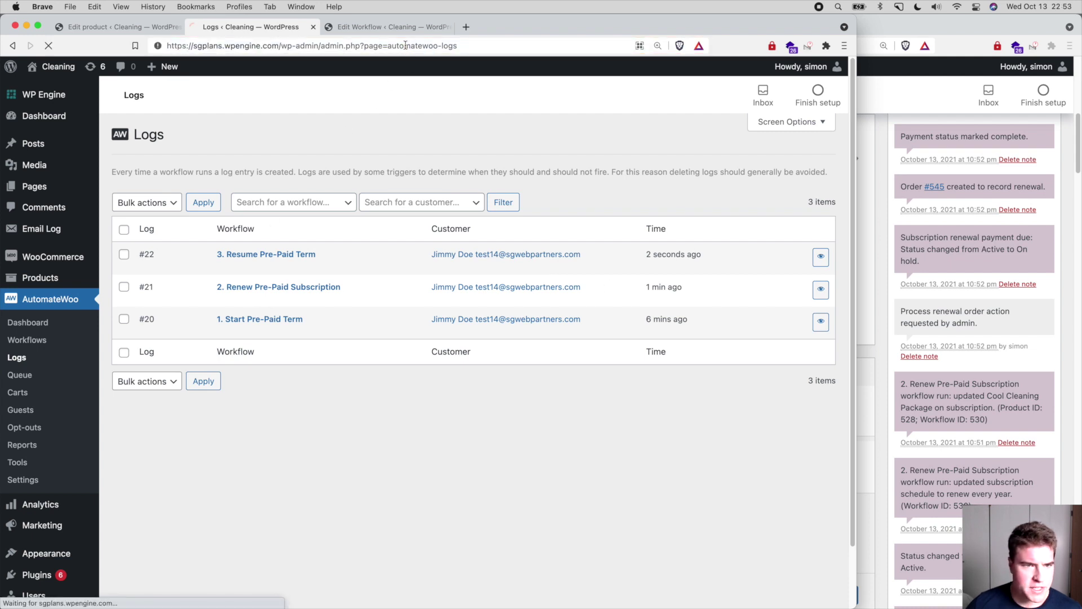
pyautogui.click(453, 26)
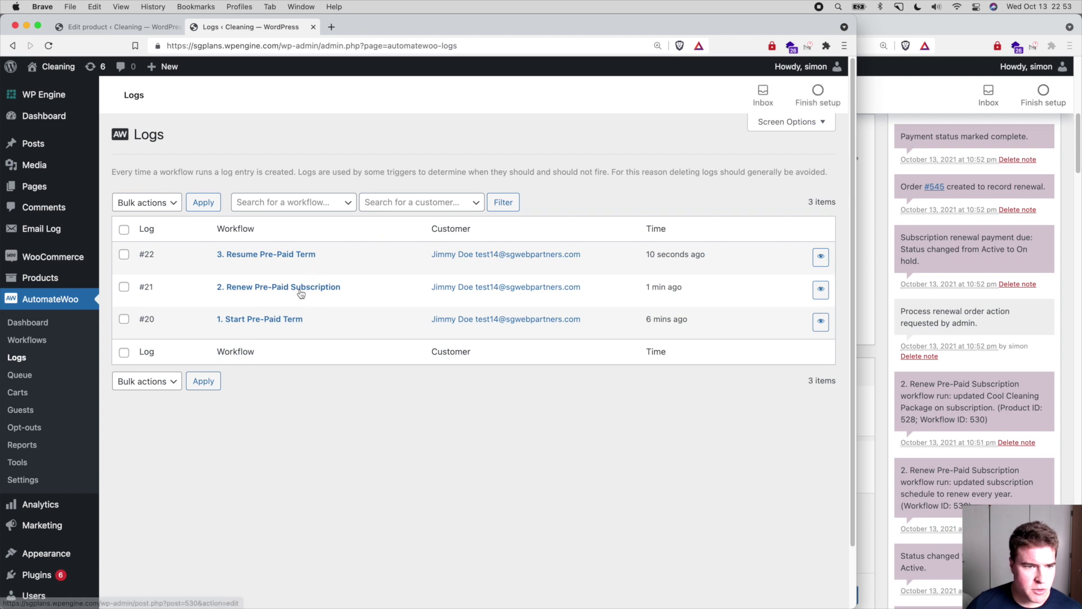
pyautogui.moveTo(684, 289)
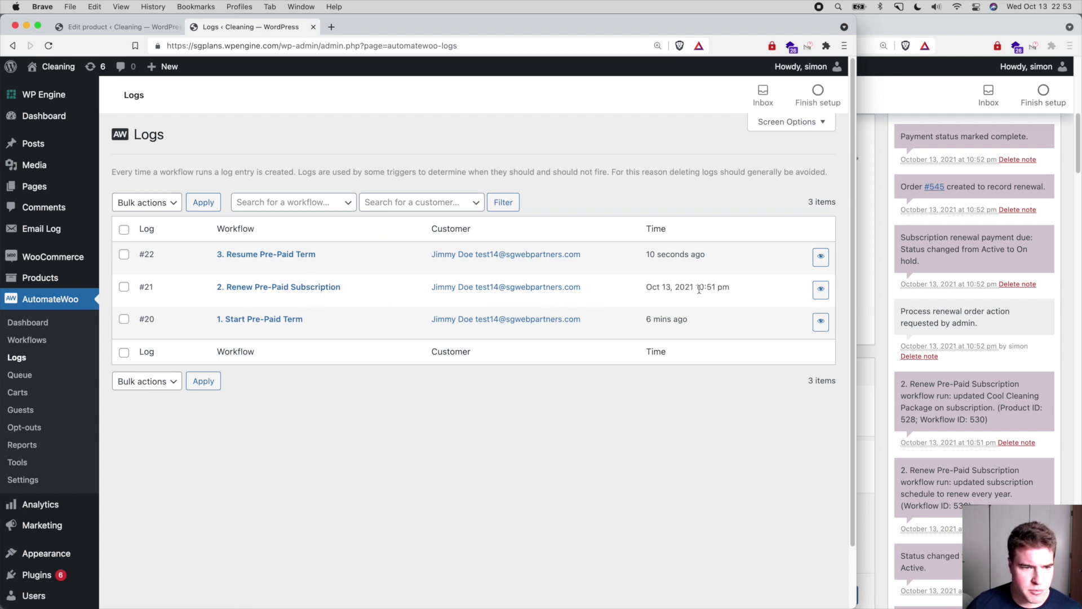
pyautogui.moveTo(666, 254)
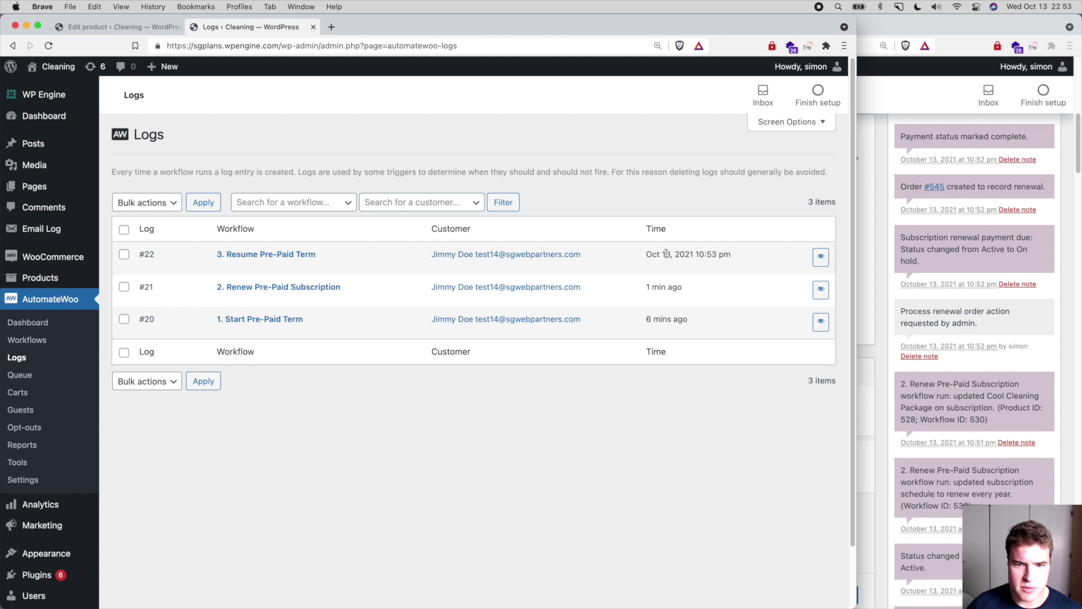
# - Review Resume Pre-Paid Term's Payment Count rules (13, 25, 37), then return to subscription #533
pyautogui.click(260, 257)
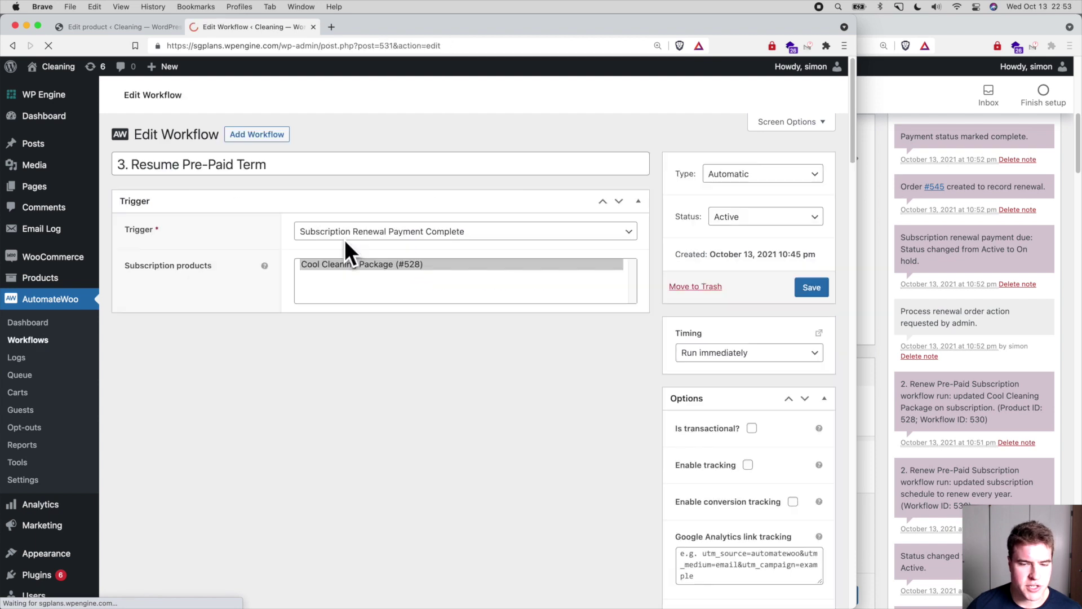
pyautogui.scroll(-2, 411, 345)
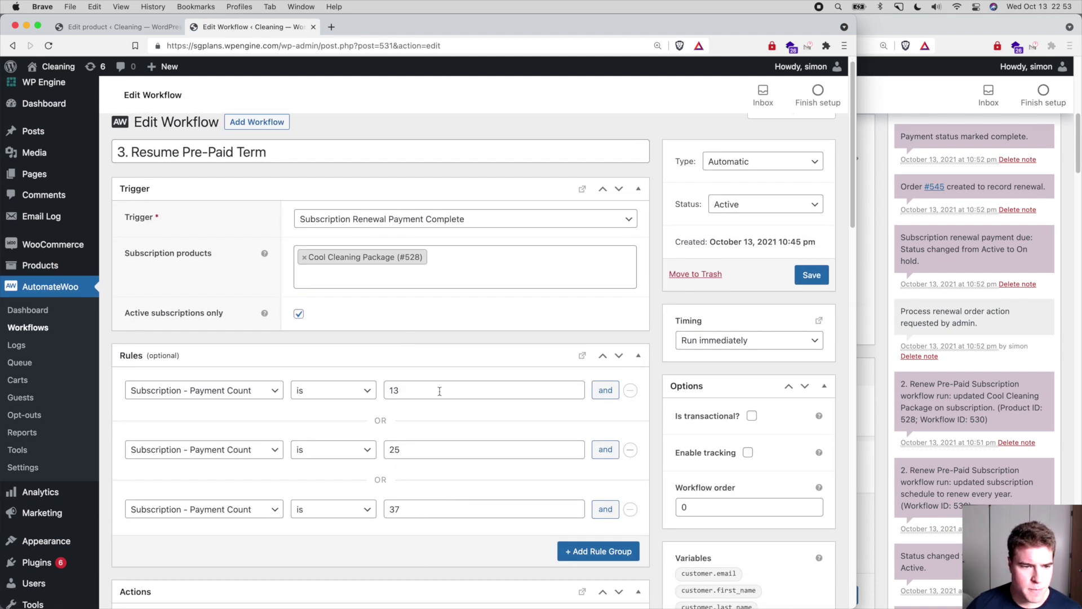
pyautogui.click(881, 223)
pyautogui.scroll(10, 772, 285)
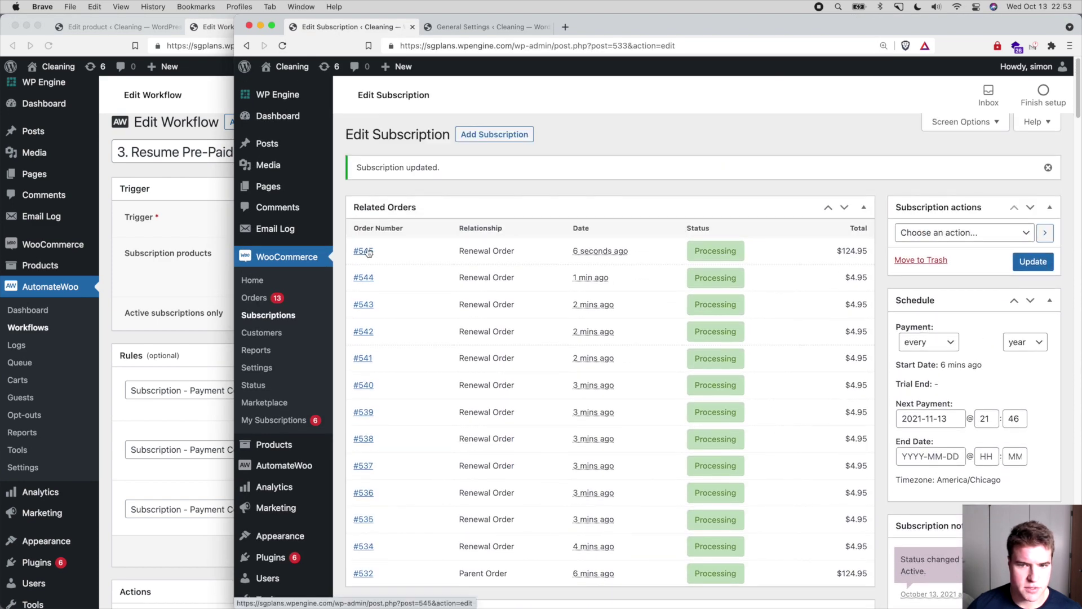
# - Reload subscription #533 and confirm the package is back at $0.00 with a $4.95 monthly total
pyautogui.click(556, 47)
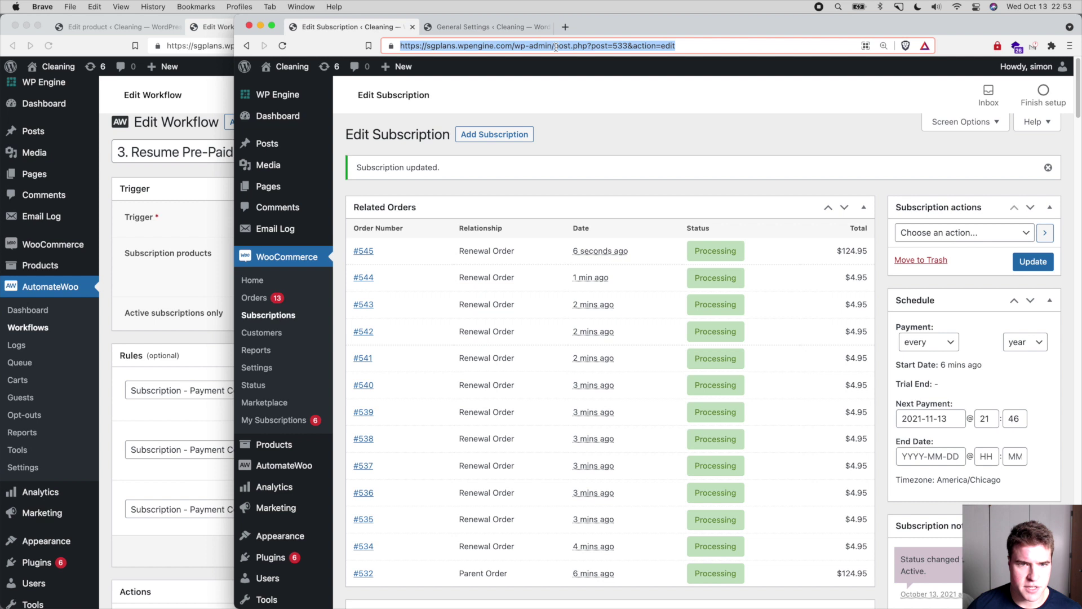
pyautogui.press('Return')
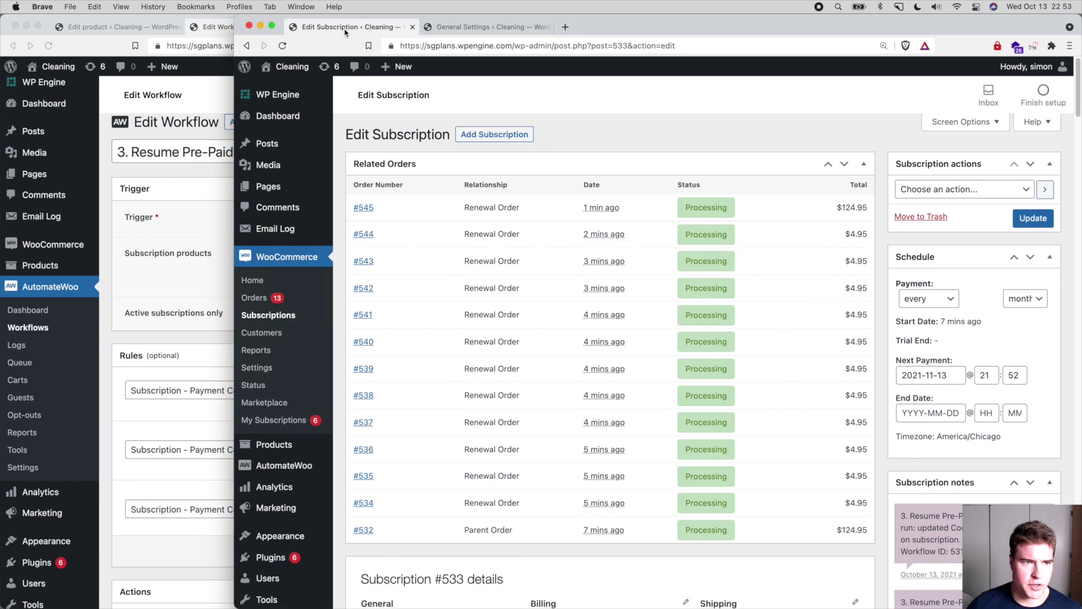
pyautogui.hotkey('ctrl', 'alt', 'c')
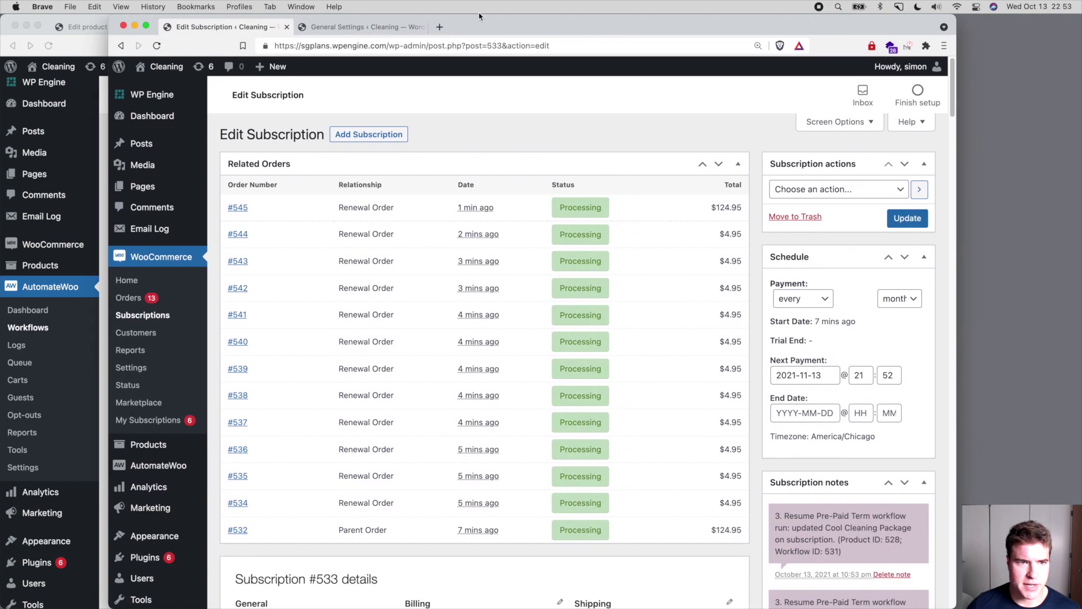
pyautogui.click(488, 27)
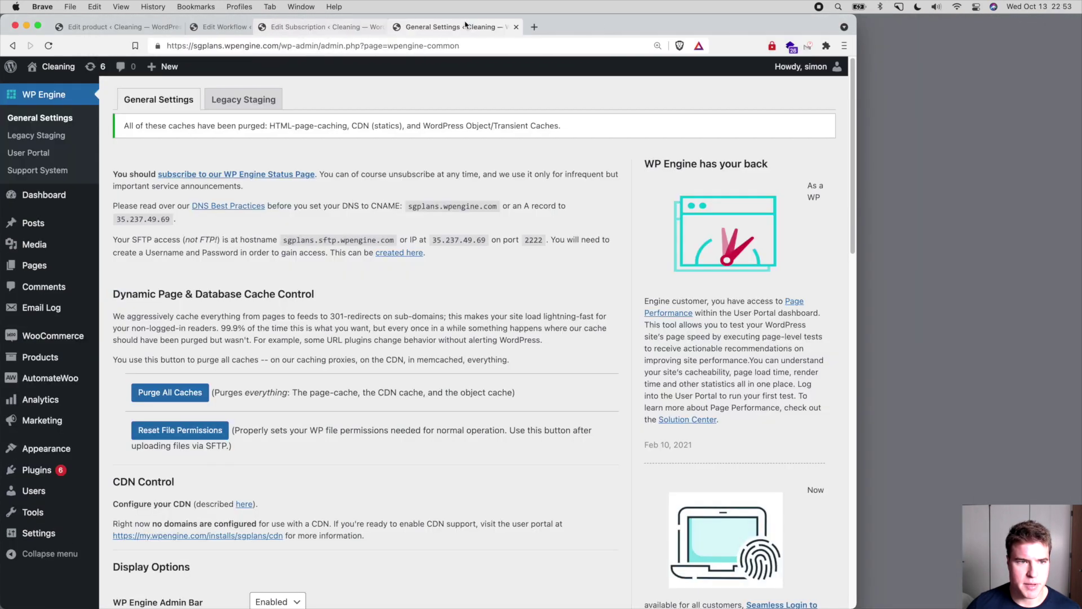
pyautogui.click(343, 27)
pyautogui.hotkey('ctrl', 'alt', 'c')
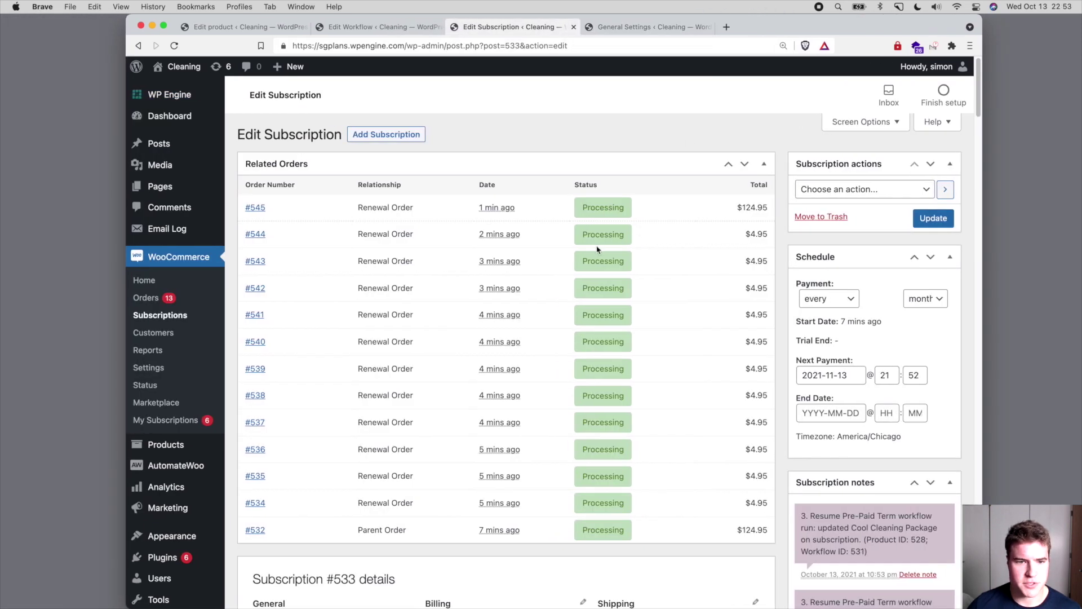
pyautogui.press('super+r')
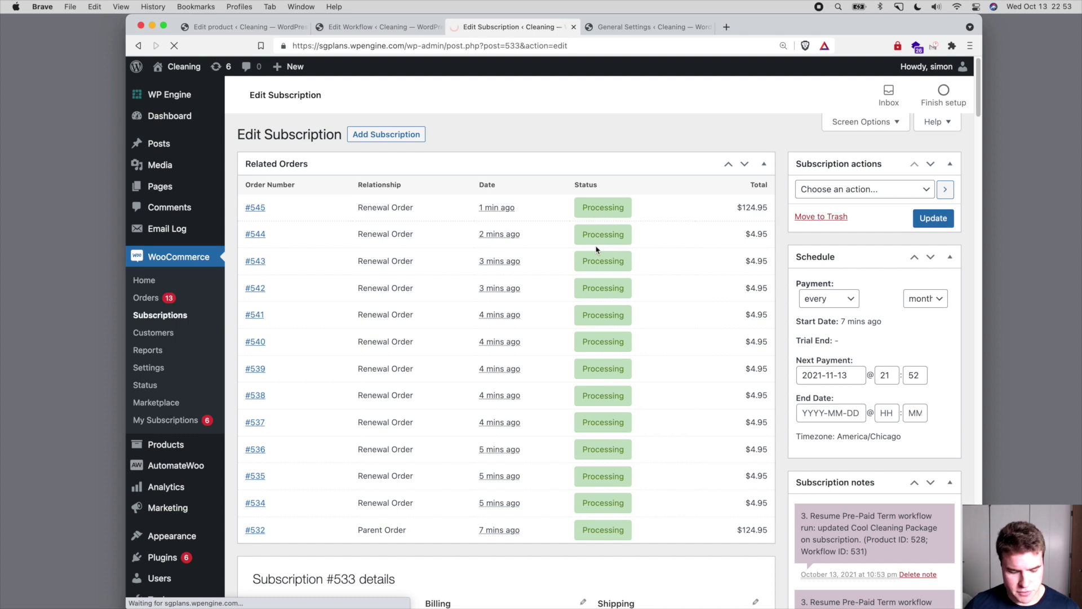
pyautogui.scroll(-10, 515, 218)
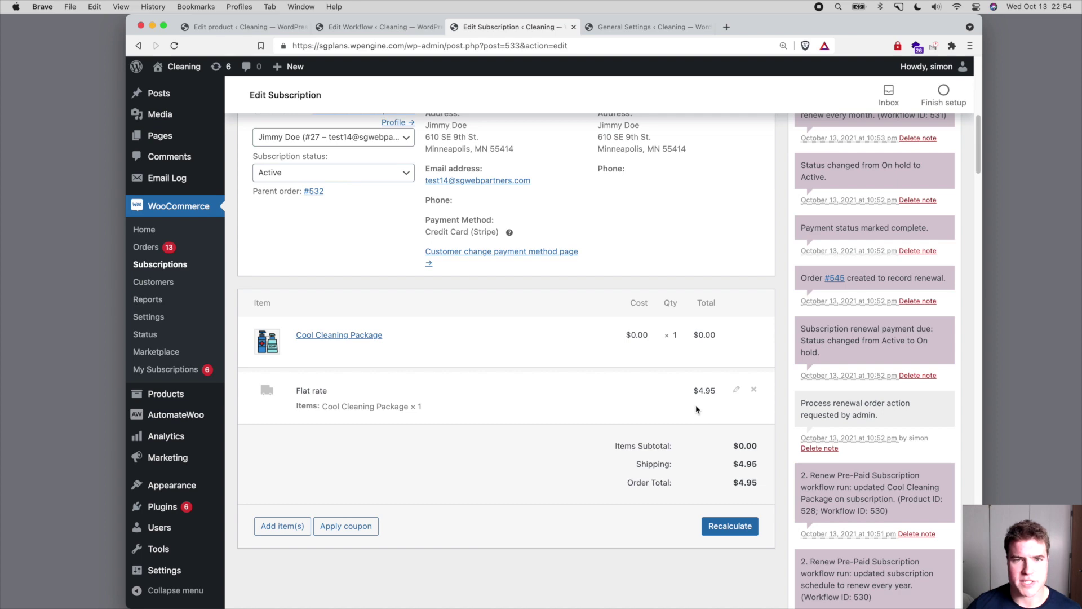
pyautogui.scroll(10, 677, 409)
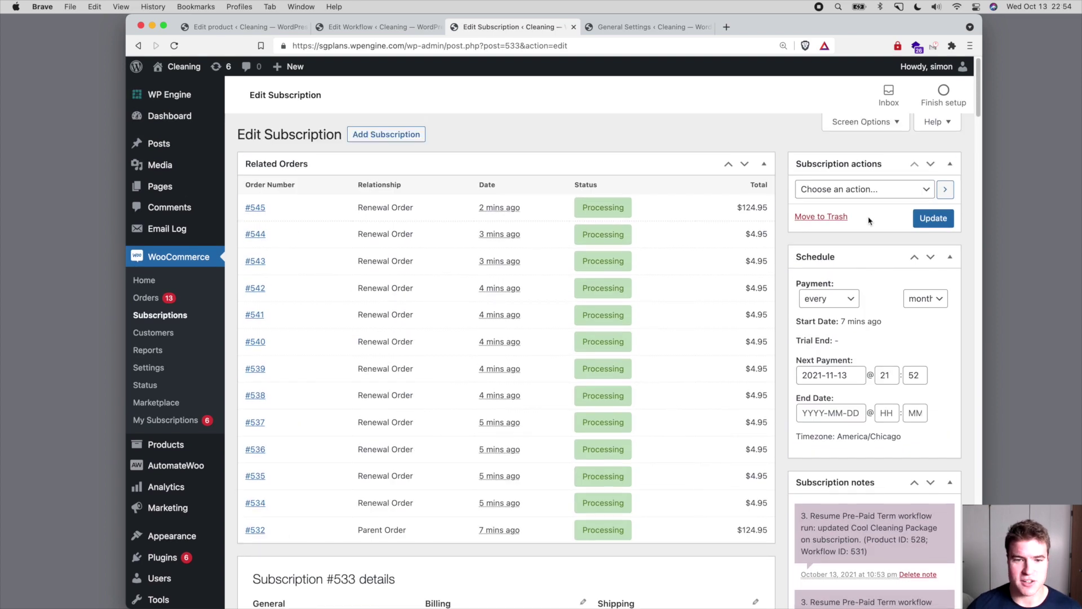
# - Process a renewal for subscription #533, creating $4.95 renewal order #546
pyautogui.click(862, 189)
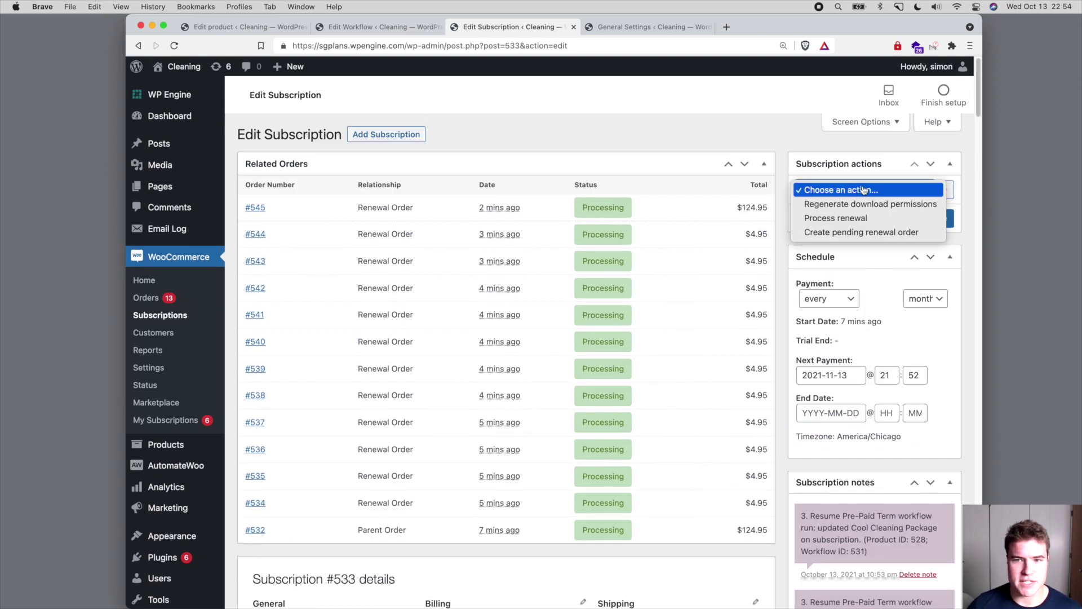
pyautogui.click(864, 215)
pyautogui.click(922, 224)
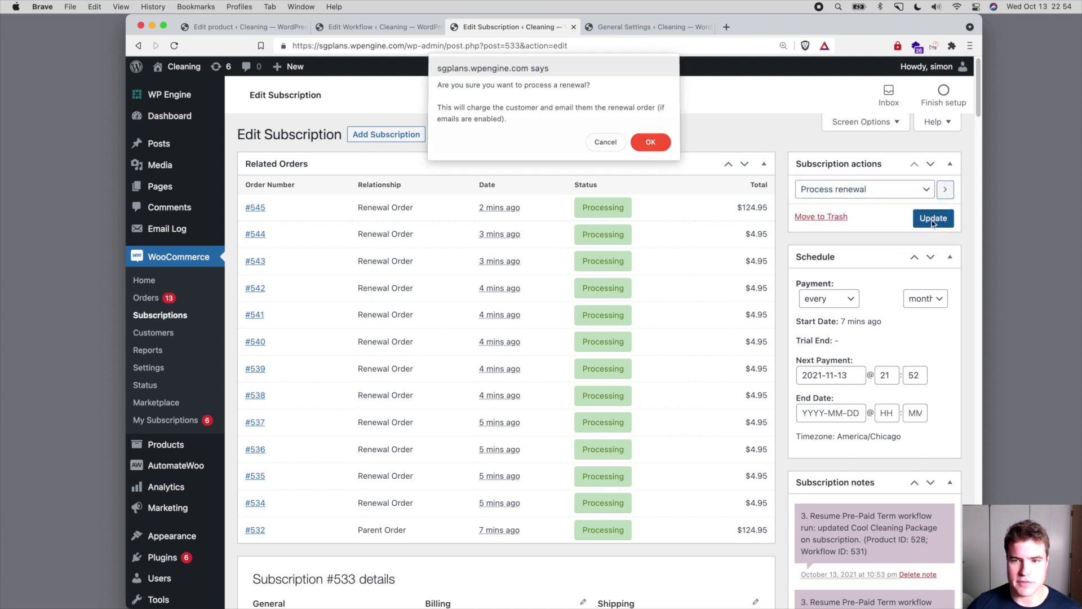
pyautogui.press('Return')
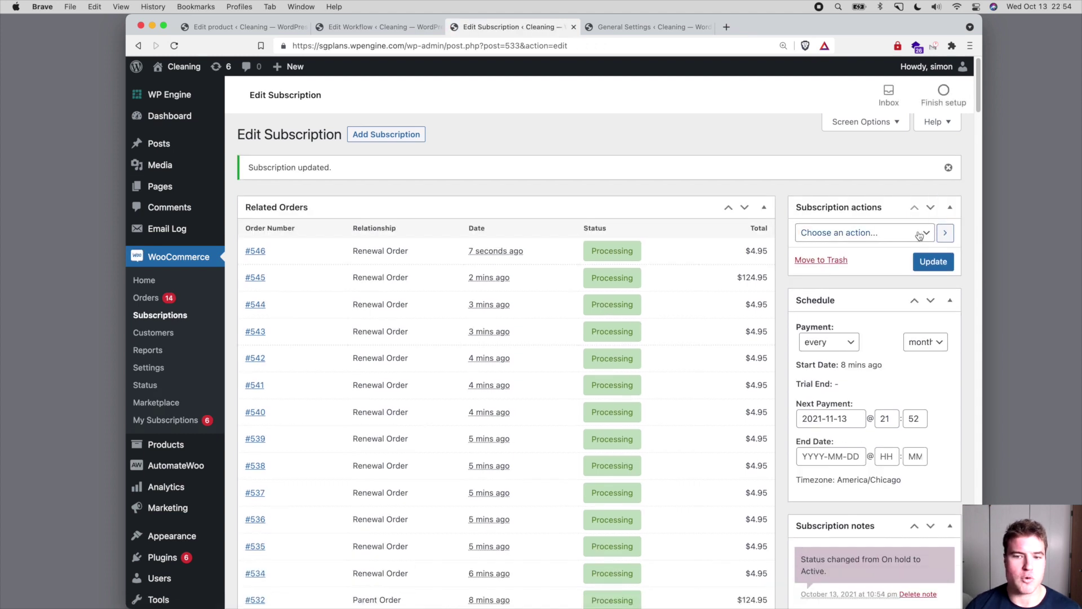
# - Process another renewal, creating $4.95 renewal order #547
pyautogui.click(918, 234)
pyautogui.click(917, 264)
pyautogui.click(927, 263)
pyautogui.press('Return')
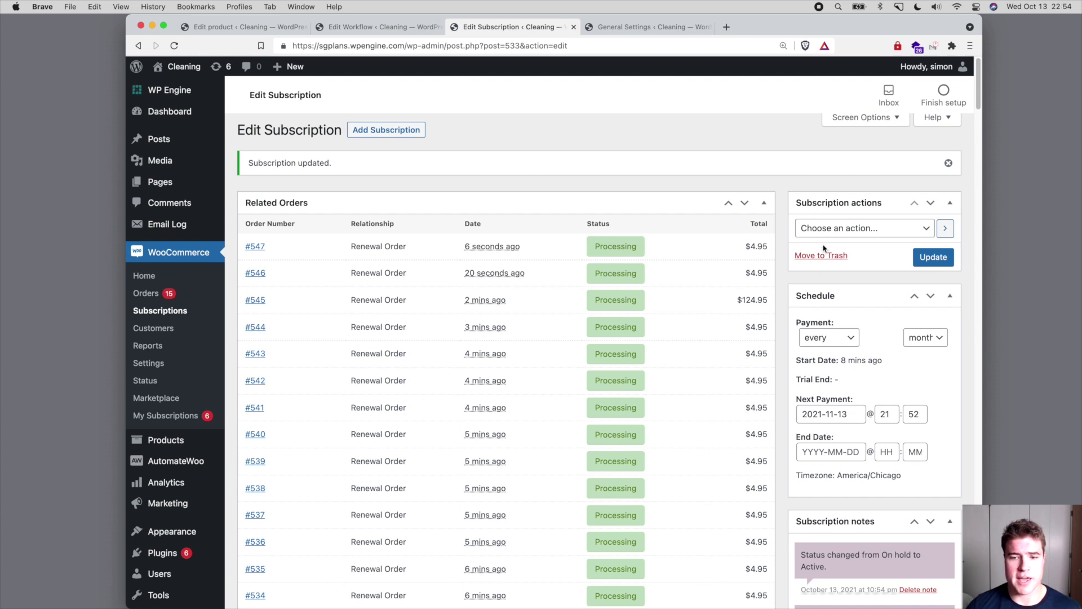
pyautogui.click(828, 228)
pyautogui.click(762, 260)
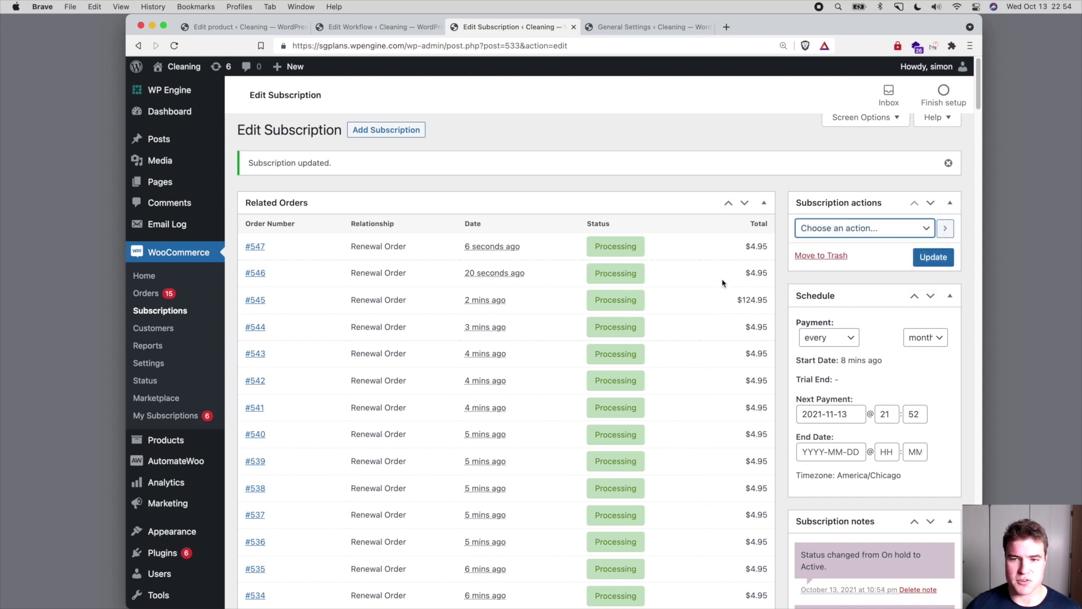